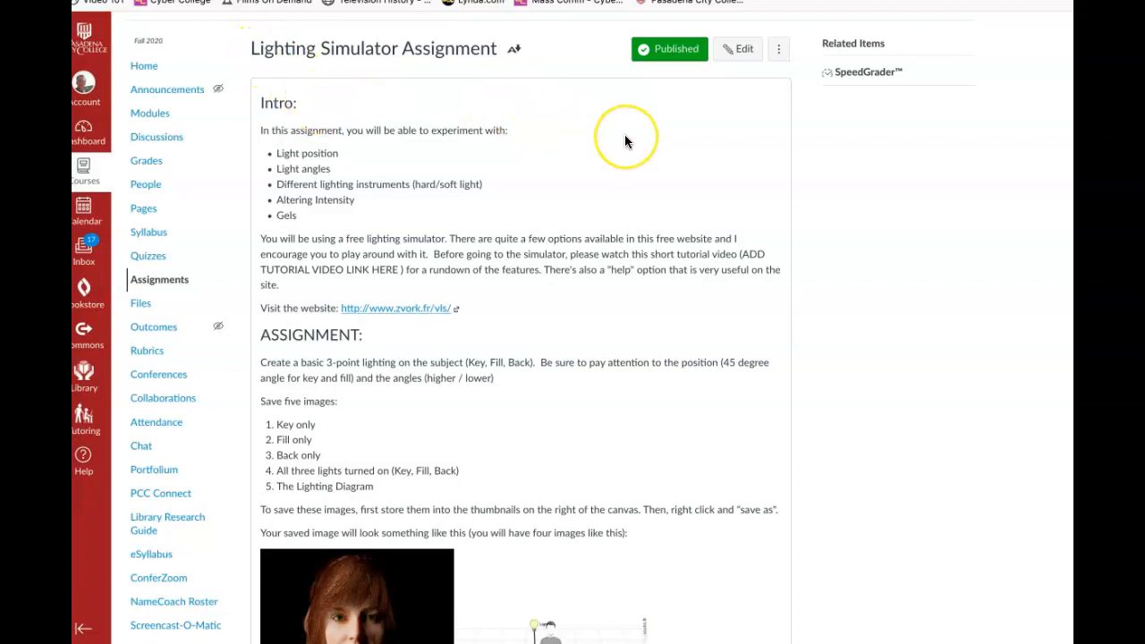
- Read the Lighting Simulator Assignment's instructions, including the three-point lighting setup and the five images required
{"action": "scroll", "coordinate": [624, 140], "scroll_direction": "down", "scroll_amount": 2}
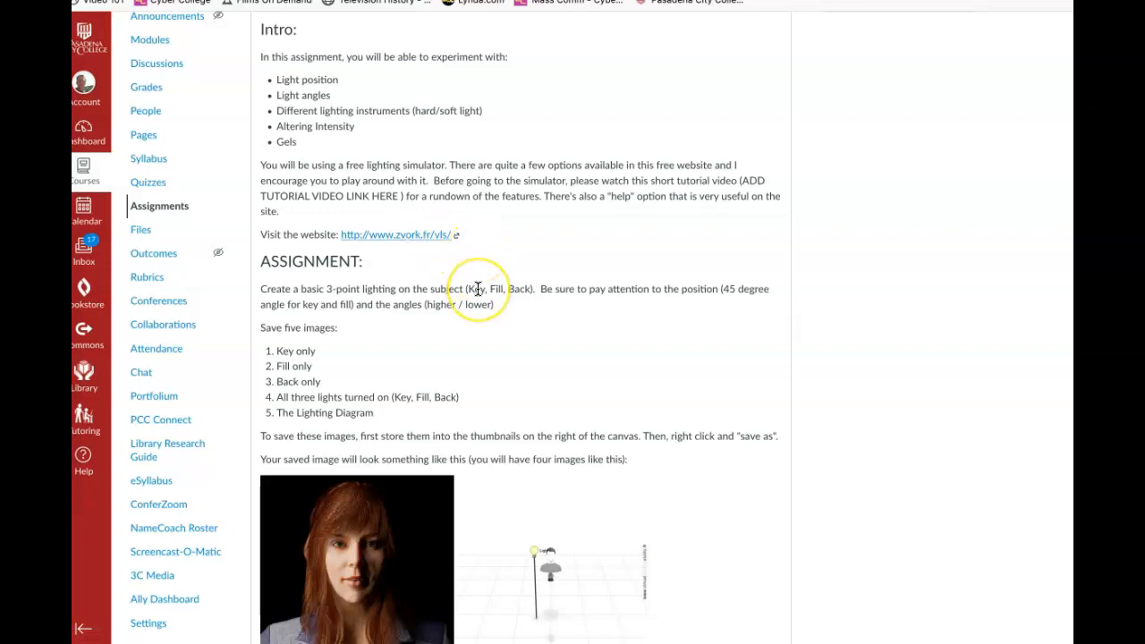
{"action": "scroll", "coordinate": [478, 289], "scroll_direction": "down", "scroll_amount": 1}
{"action": "scroll", "coordinate": [478, 289], "scroll_direction": "down", "scroll_amount": 3}
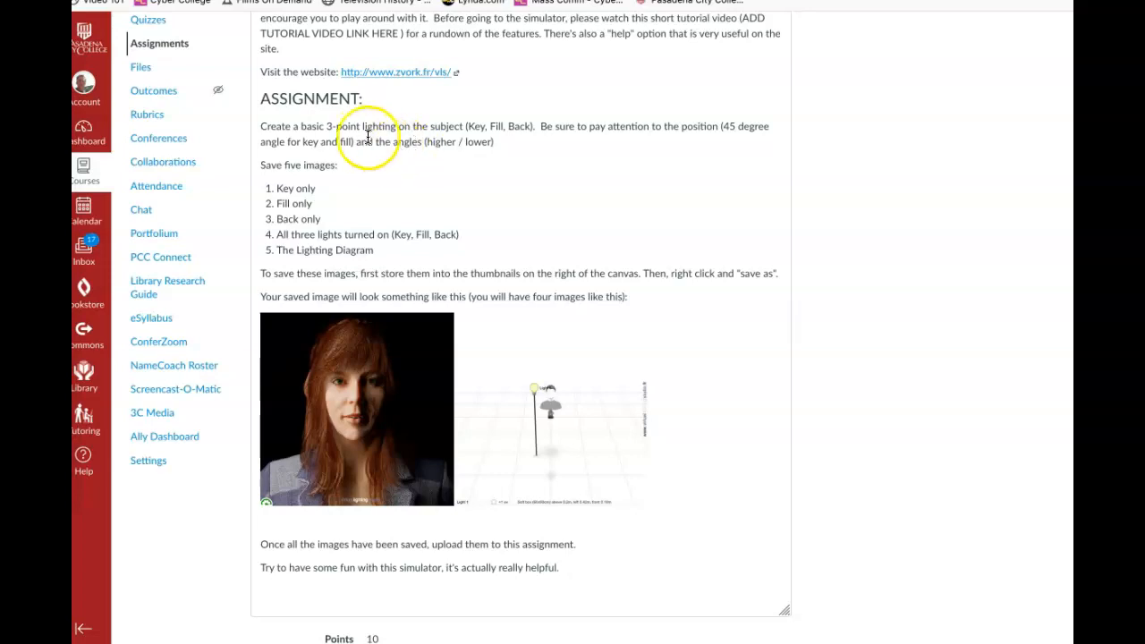
{"action": "left_click_drag", "start_coordinate": [326, 126], "coordinate": [533, 126]}
{"action": "left_click", "coordinate": [490, 185]}
{"action": "left_click", "coordinate": [474, 119]}
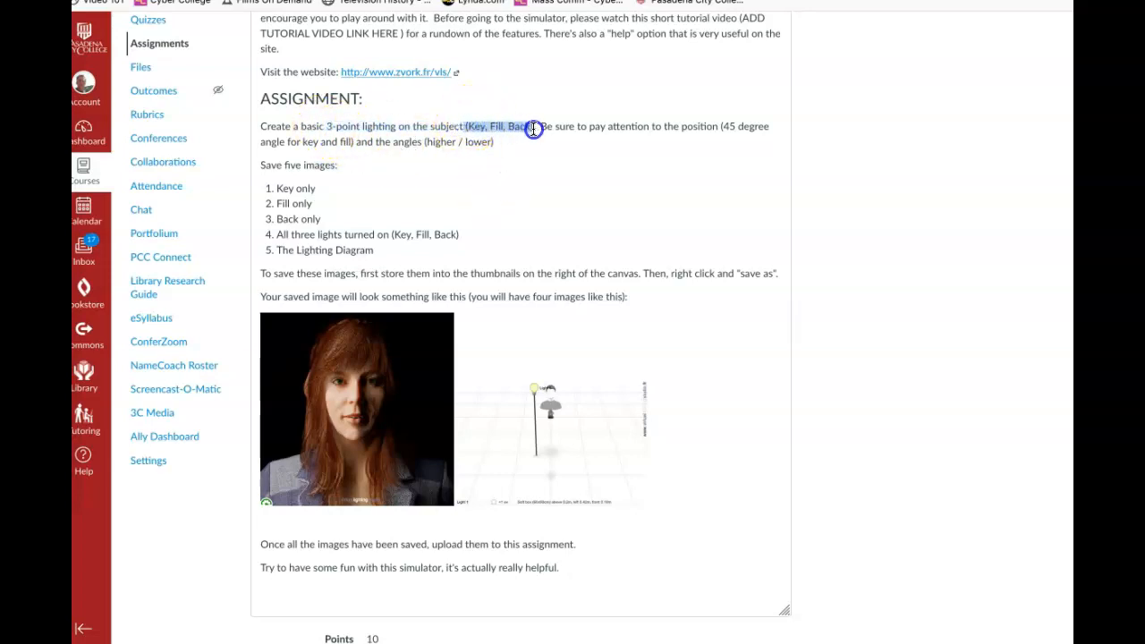
{"action": "left_click", "coordinate": [472, 199]}
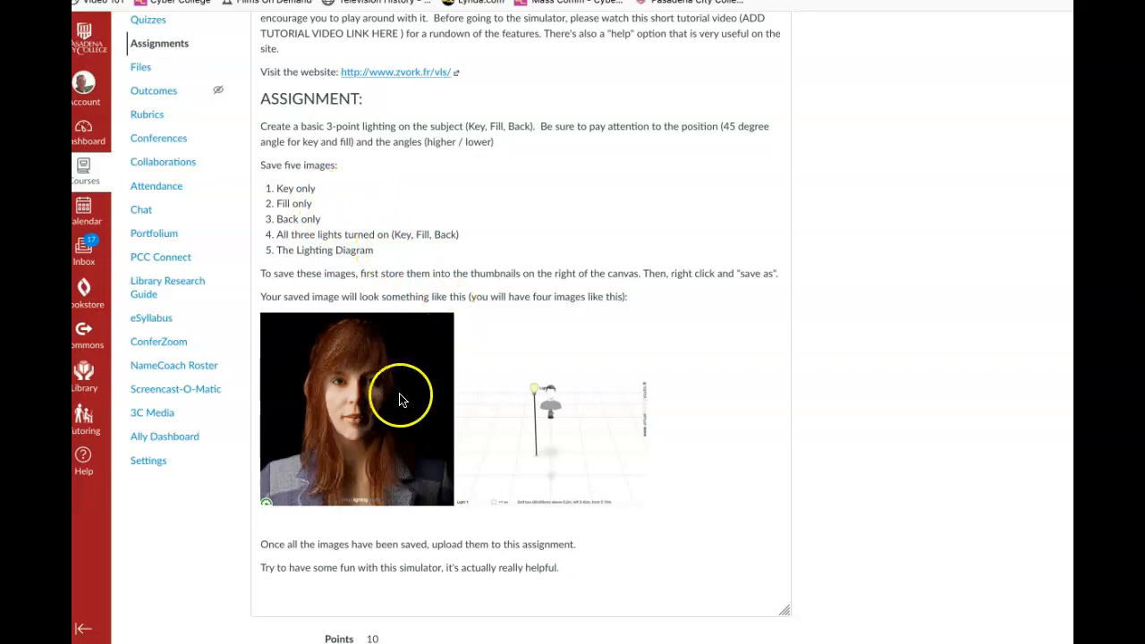
{"action": "left_click", "coordinate": [368, 73]}
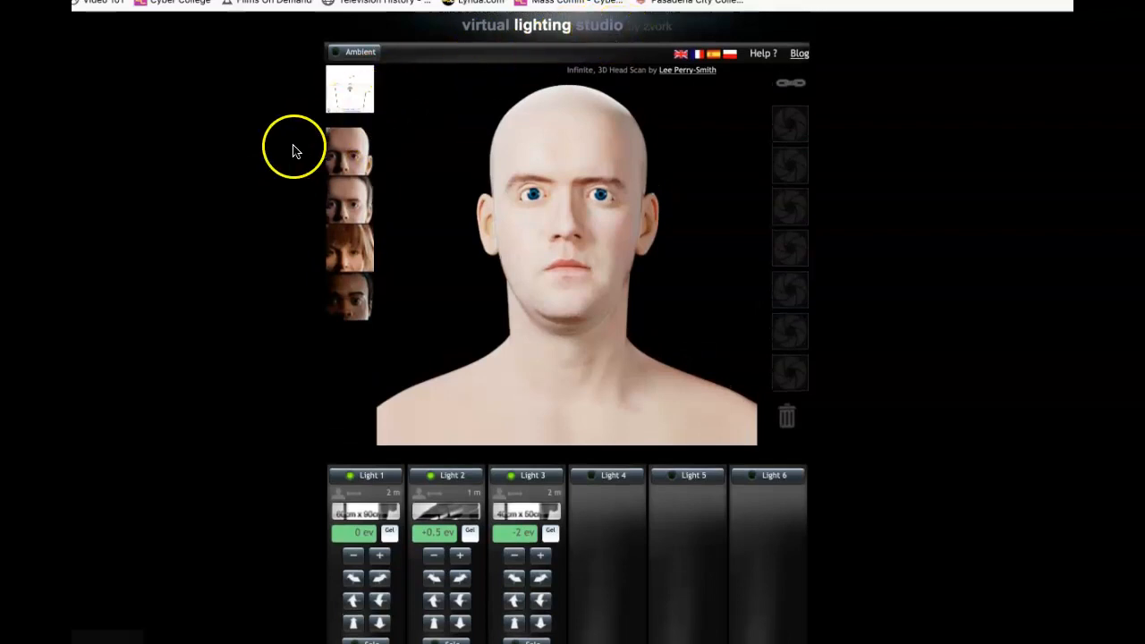
{"action": "scroll", "coordinate": [291, 154], "scroll_direction": "down", "scroll_amount": 1}
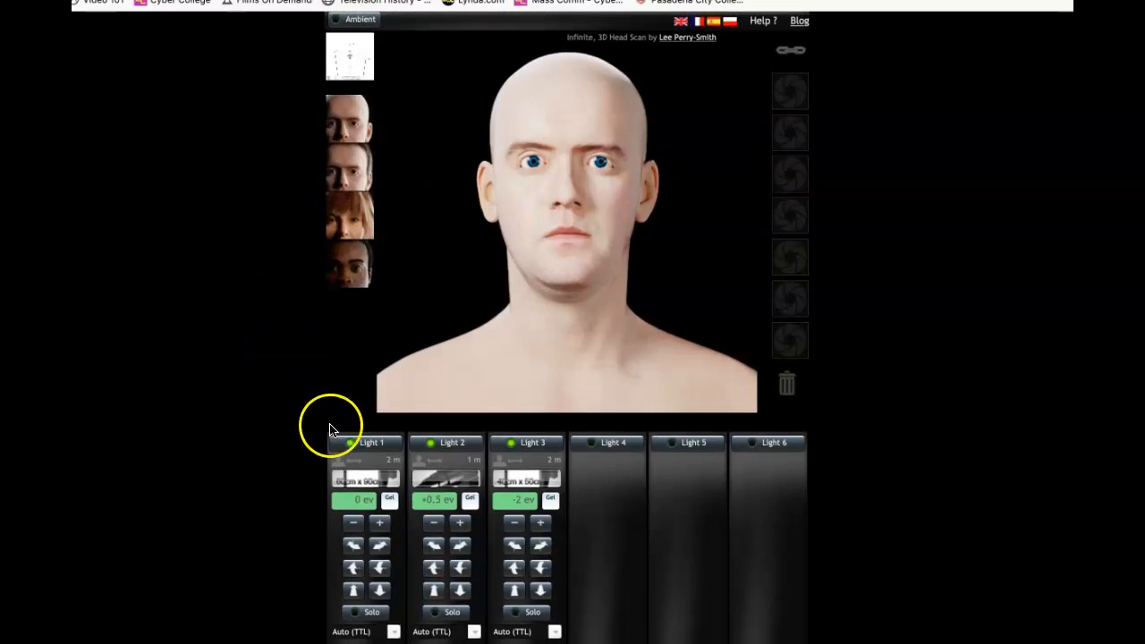
{"action": "left_click", "coordinate": [432, 443]}
{"action": "left_click", "coordinate": [512, 443]}
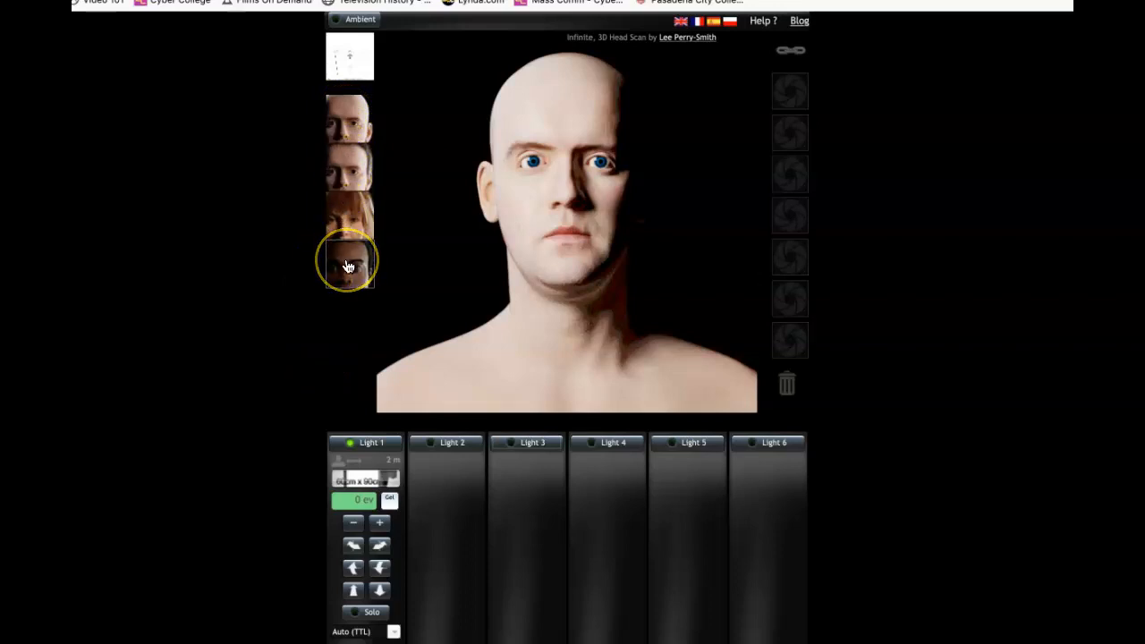
- Preview the other subject models, including the man with hair and the man in the polo shirt, and return to the bald man
{"action": "left_click", "coordinate": [346, 151]}
{"action": "left_click", "coordinate": [353, 182]}
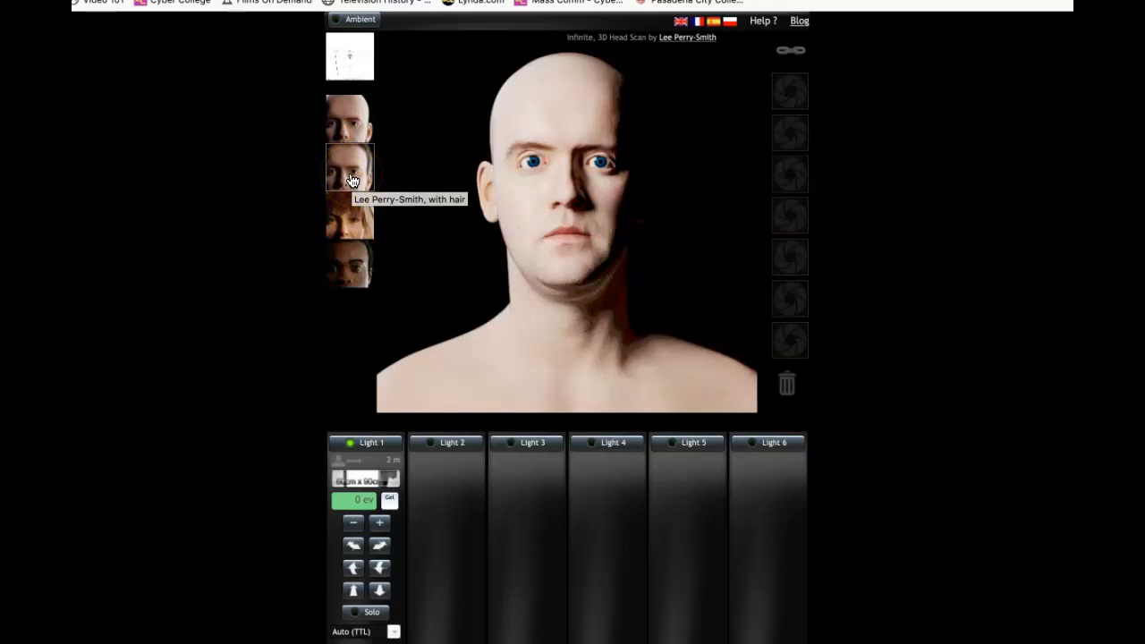
{"action": "left_click", "coordinate": [354, 175]}
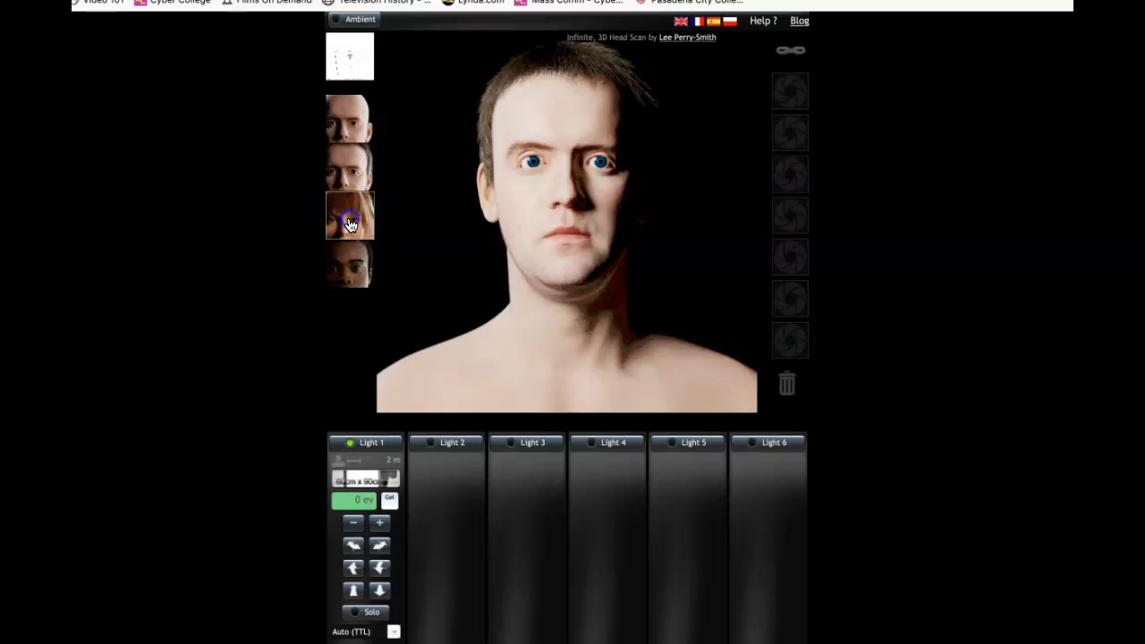
{"action": "left_click", "coordinate": [353, 267]}
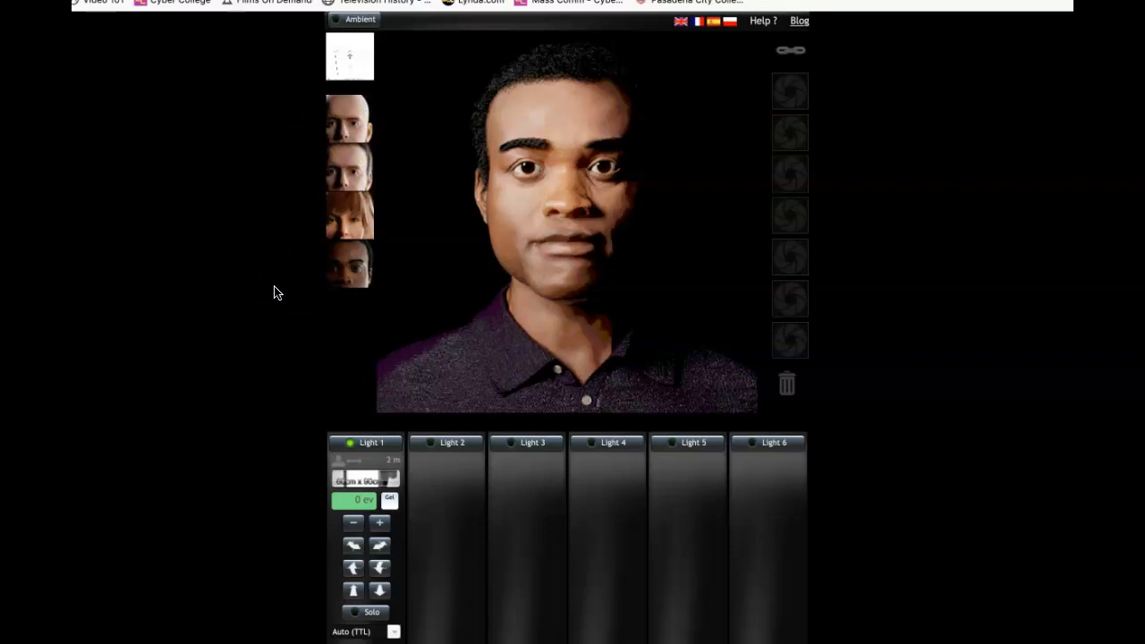
{"action": "left_click", "coordinate": [345, 126]}
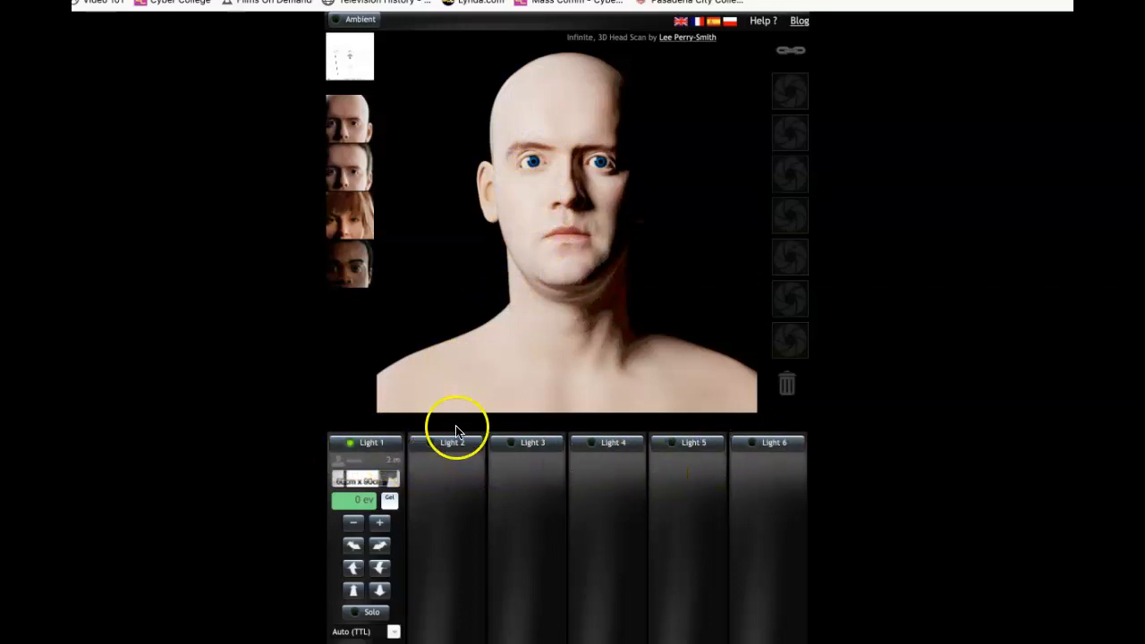
- Toggle Light 1 off and back on
{"action": "left_click", "coordinate": [379, 443]}
{"action": "left_click", "coordinate": [351, 444]}
{"action": "left_click", "coordinate": [351, 444]}
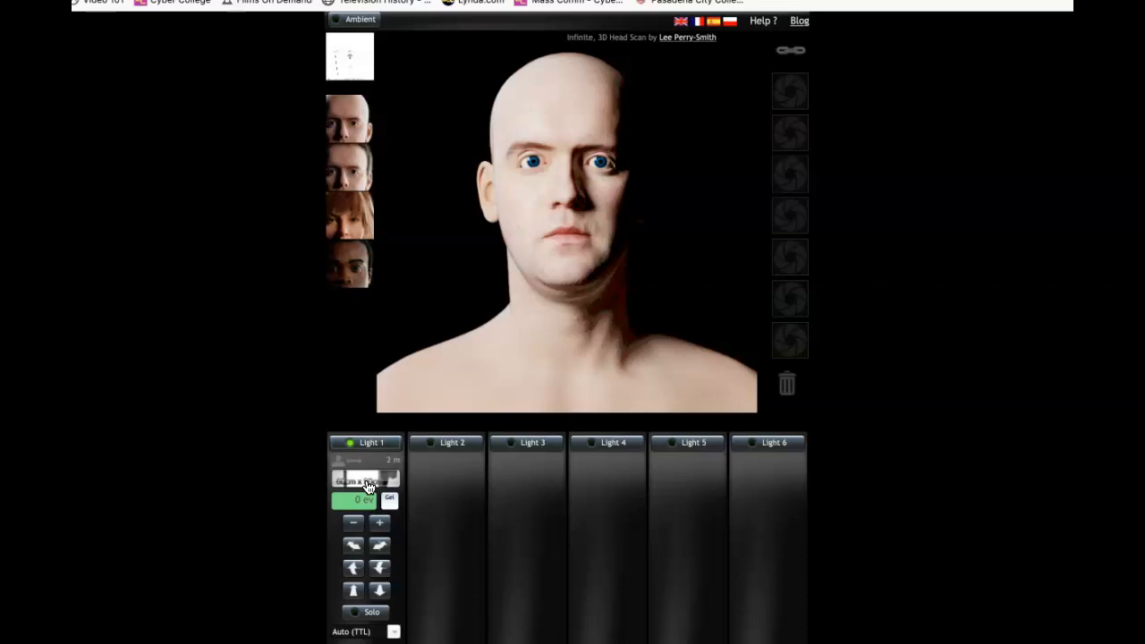
- Try the bare strobe and the strobe with snoot as Light 1's instrument
{"action": "left_click", "coordinate": [369, 482]}
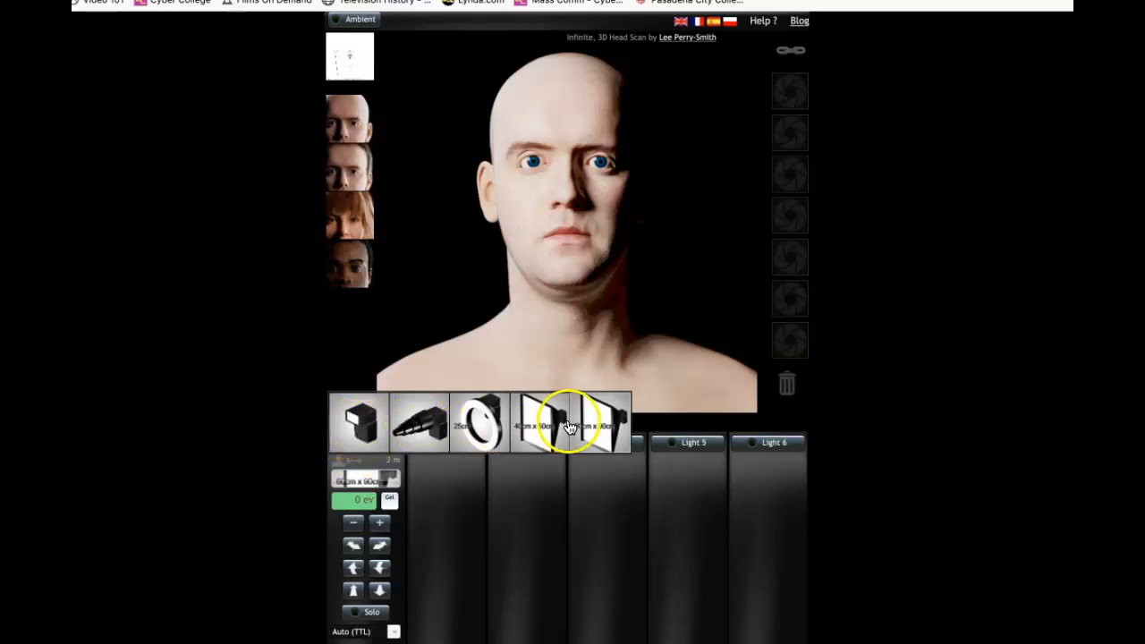
{"action": "left_click", "coordinate": [370, 433]}
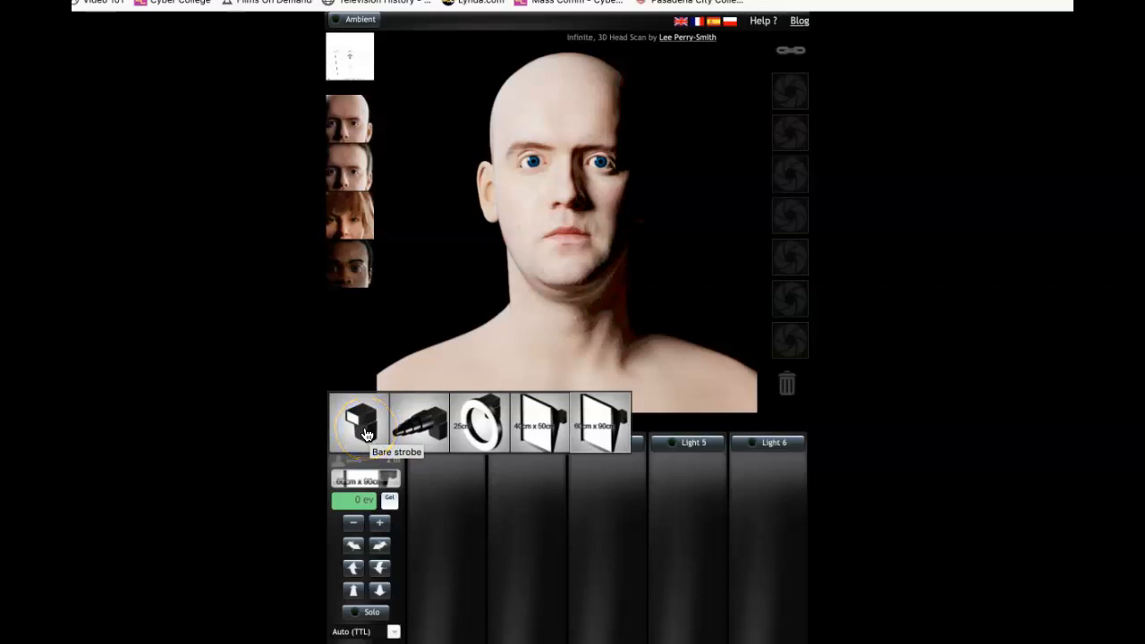
{"action": "left_click", "coordinate": [361, 434]}
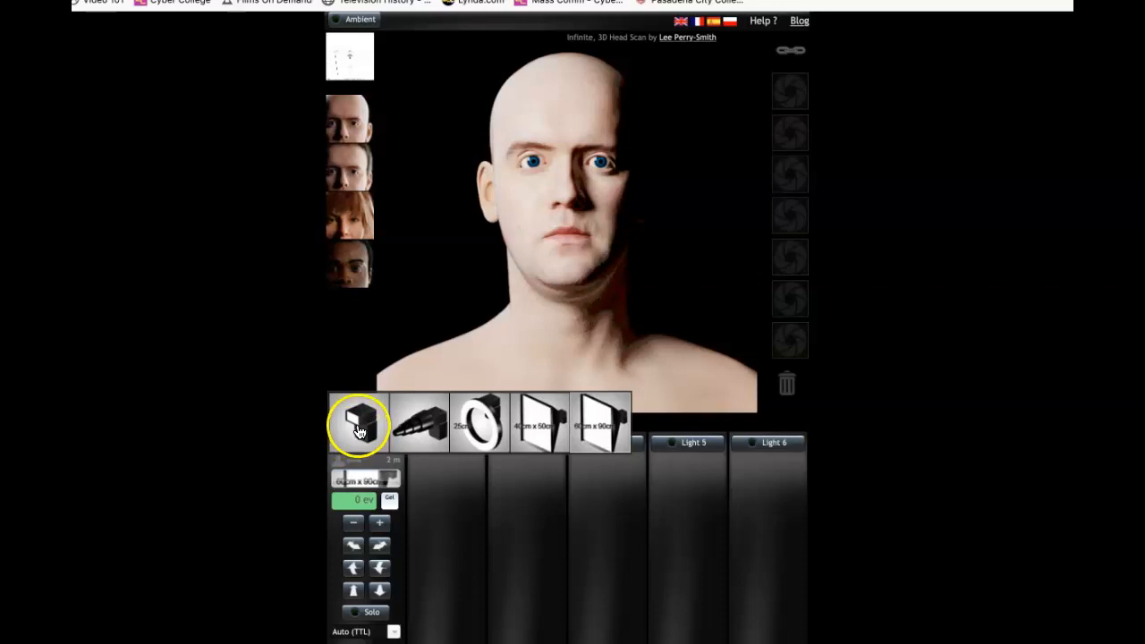
{"action": "left_click", "coordinate": [369, 480]}
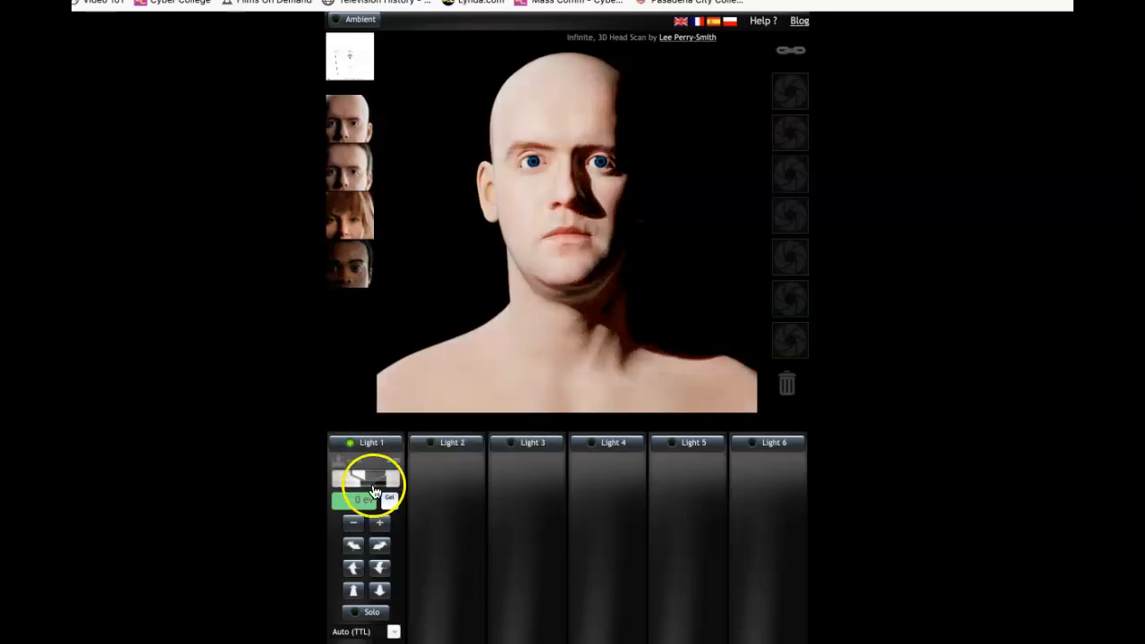
{"action": "left_click", "coordinate": [421, 434]}
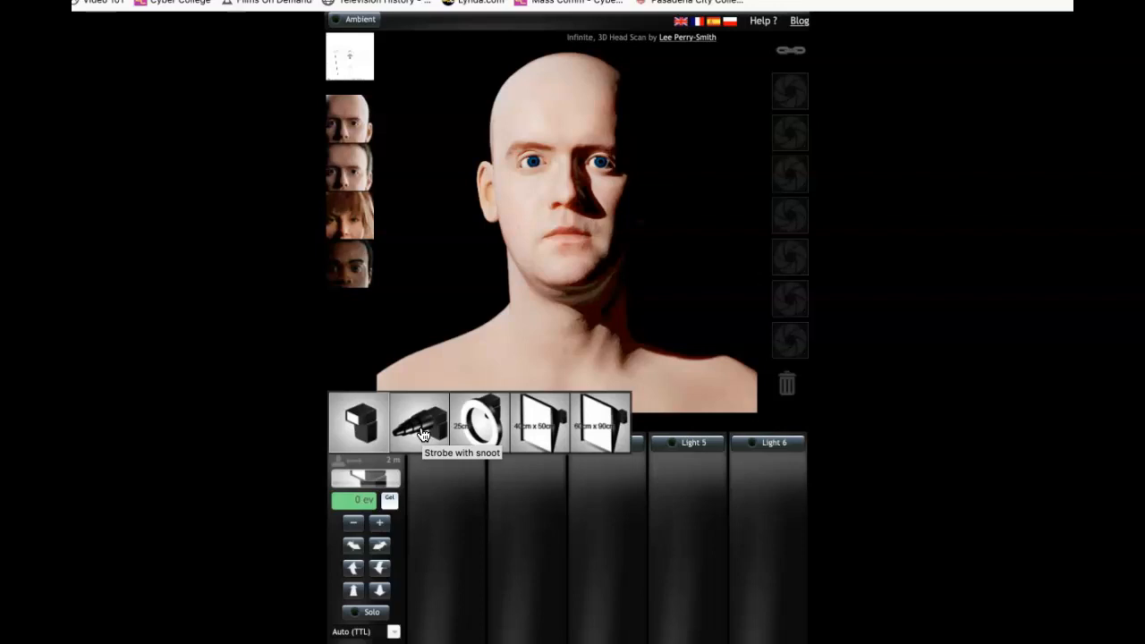
{"action": "left_click", "coordinate": [422, 434]}
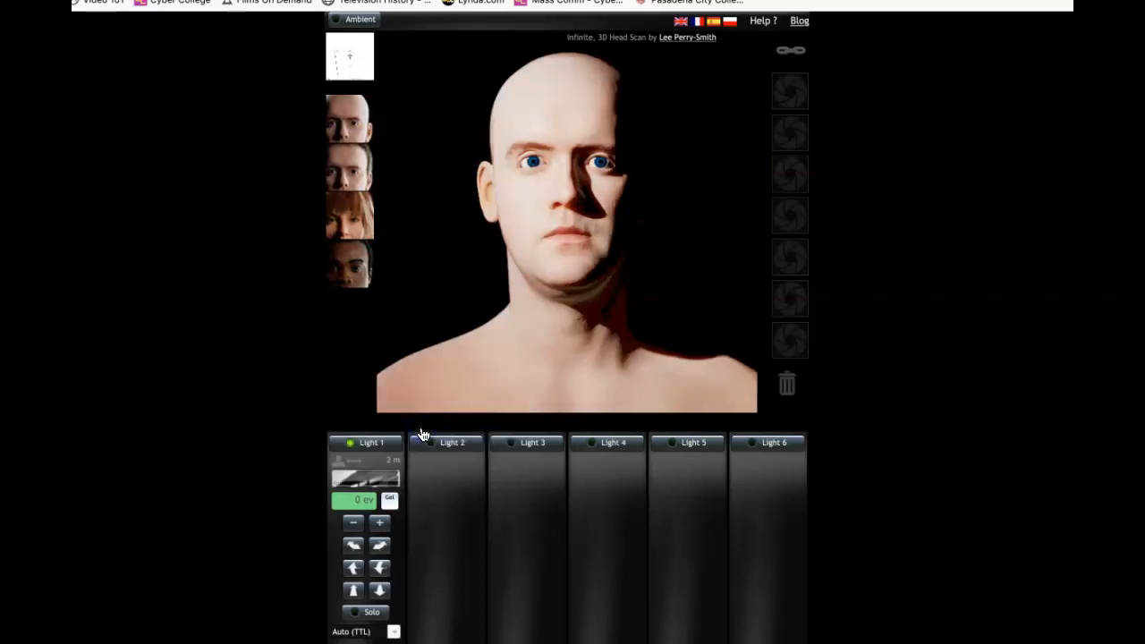
- Try the 25cm round light, the 40cm x 50cm softbox and the 60cm x 90cm softbox on Light 1
{"action": "left_click", "coordinate": [373, 482]}
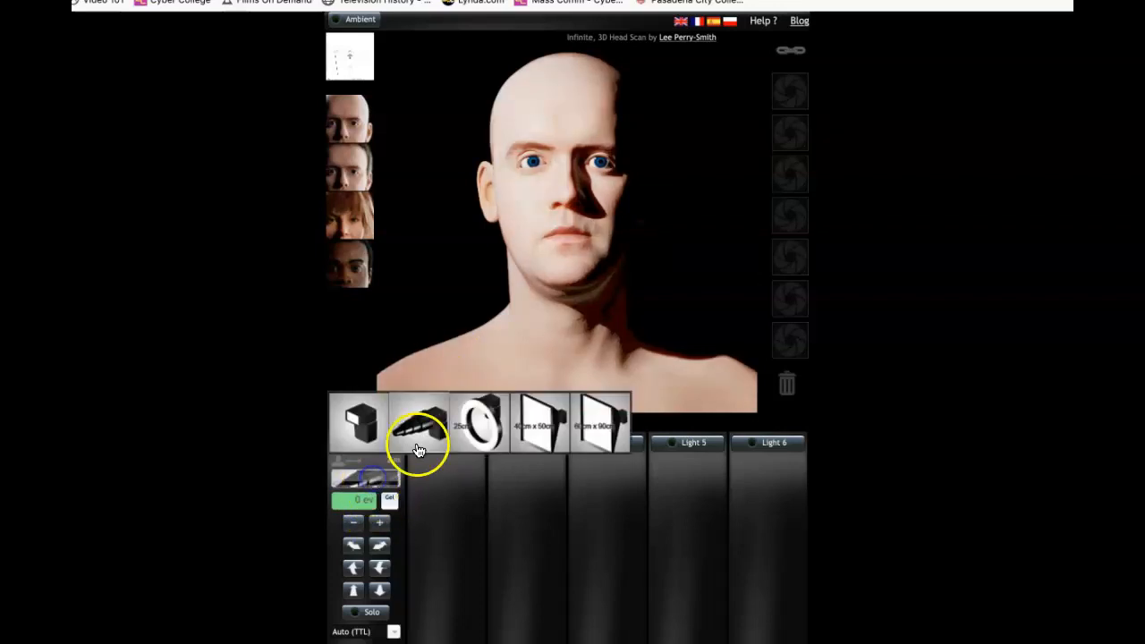
{"action": "left_click", "coordinate": [496, 448]}
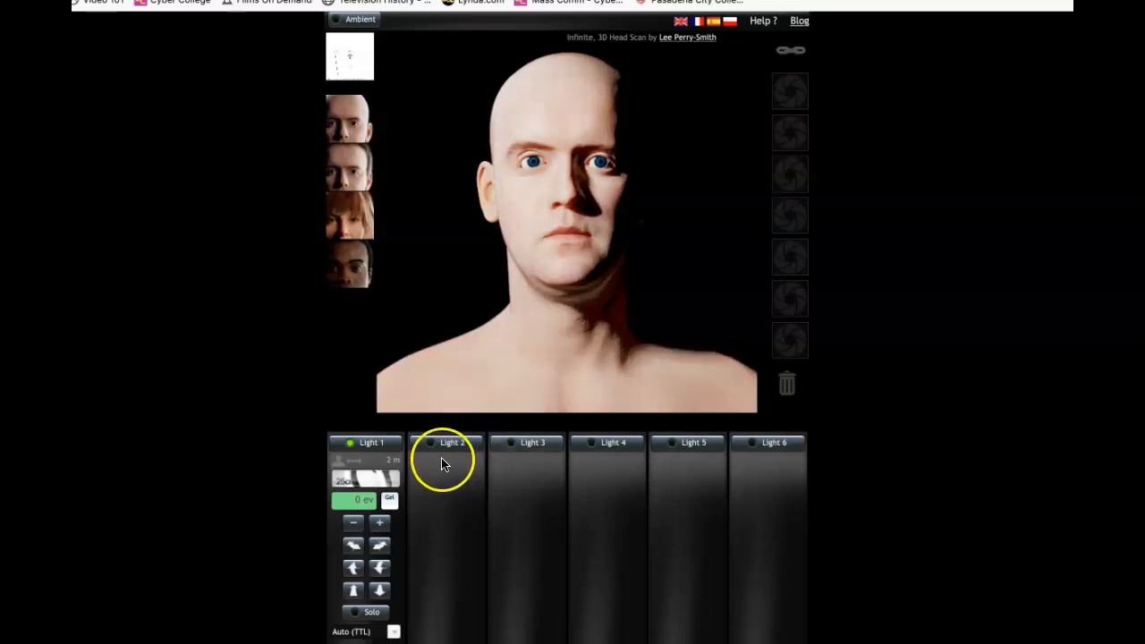
{"action": "left_click", "coordinate": [374, 479]}
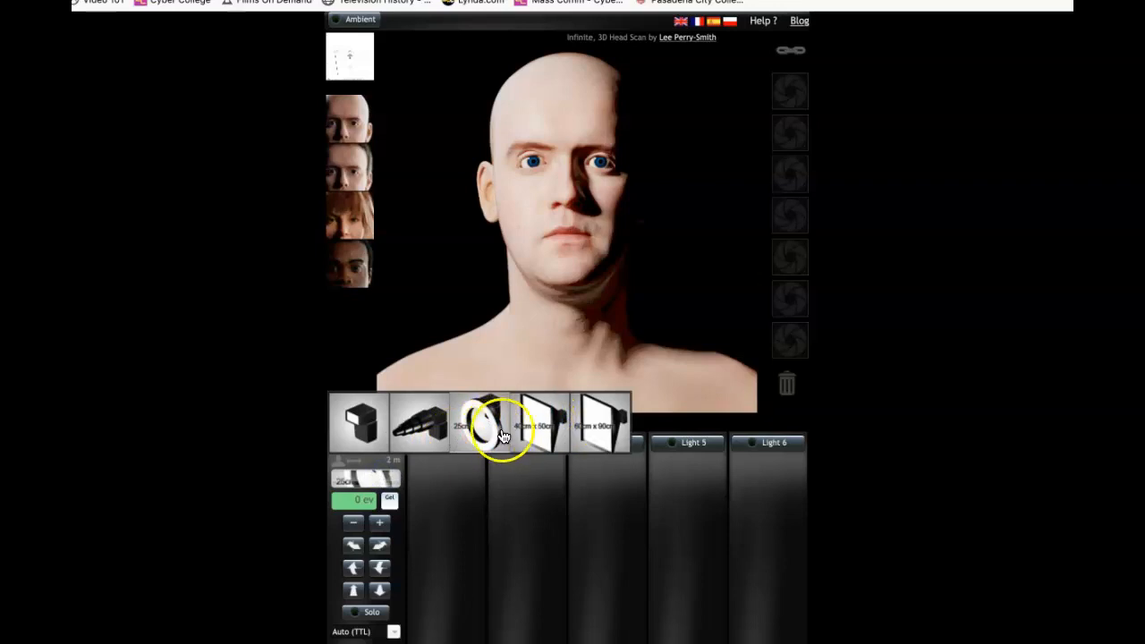
{"action": "left_click", "coordinate": [564, 456]}
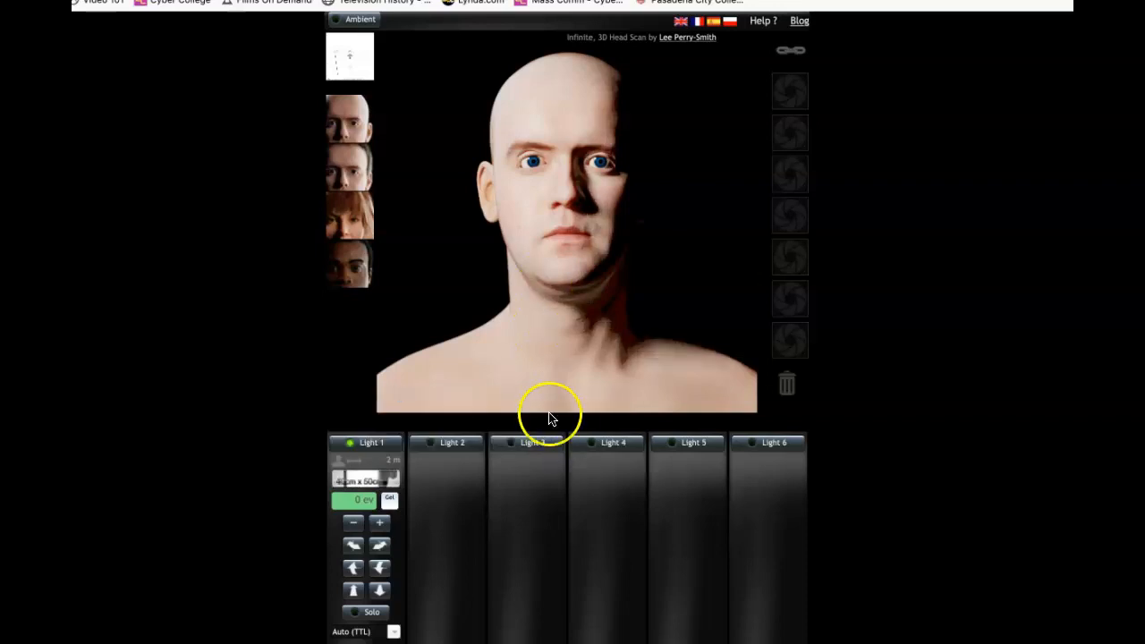
{"action": "left_click", "coordinate": [385, 481]}
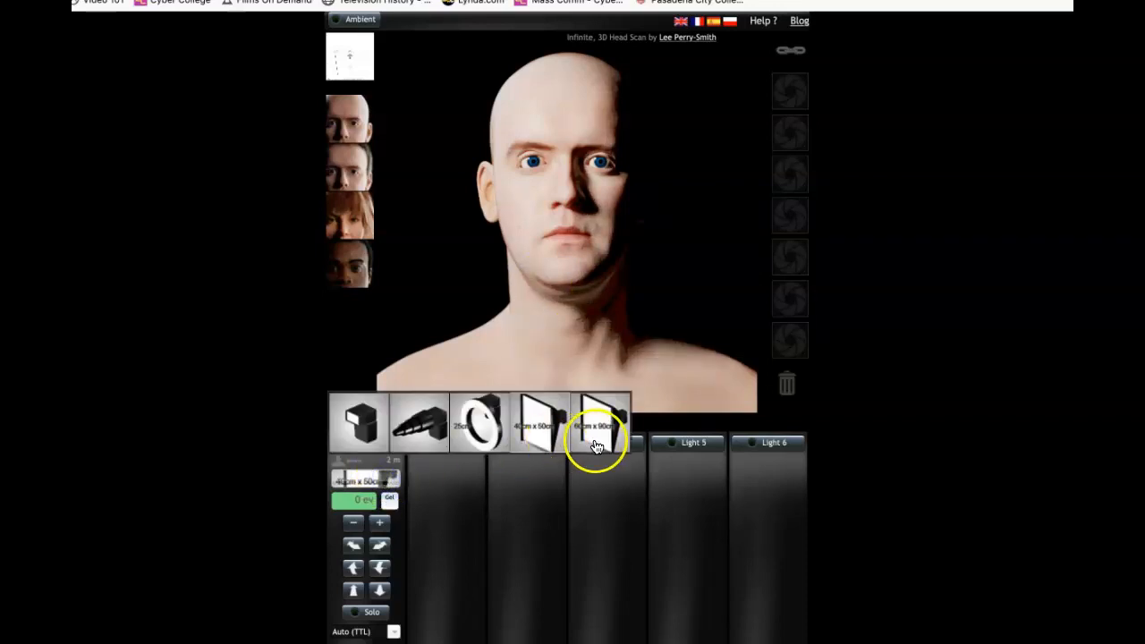
{"action": "left_click", "coordinate": [616, 445]}
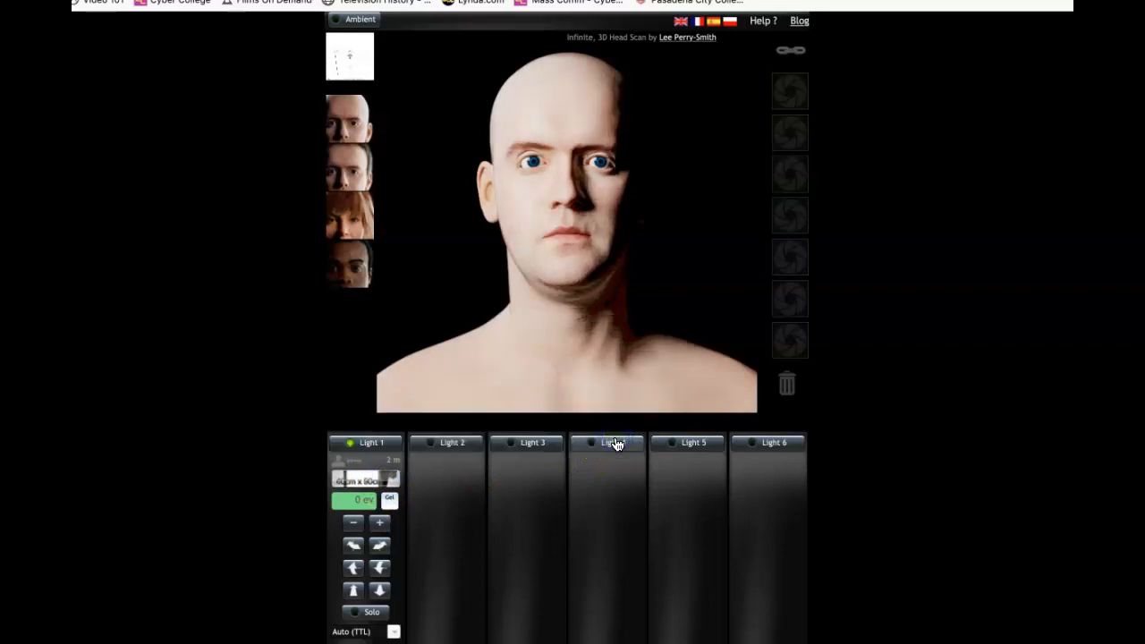
- Compare hard and soft light on Light 1 using the strobe with snoot, the 40cm x 50cm softbox and the 60cm x 90cm softbox
{"action": "left_click", "coordinate": [388, 479]}
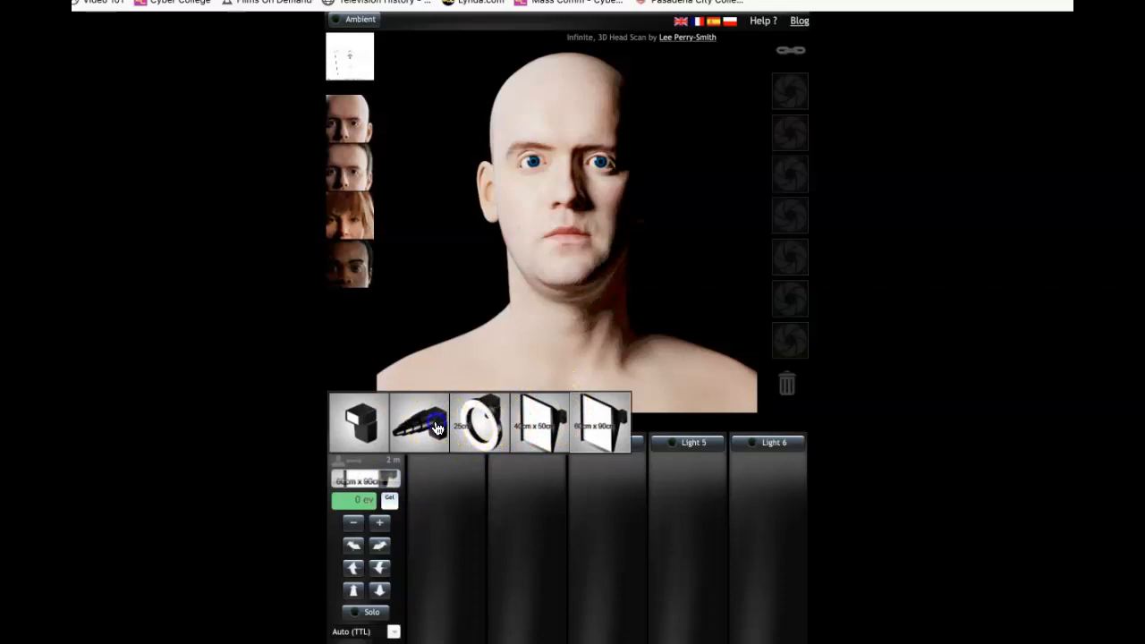
{"action": "left_click", "coordinate": [437, 428]}
{"action": "left_click", "coordinate": [380, 482]}
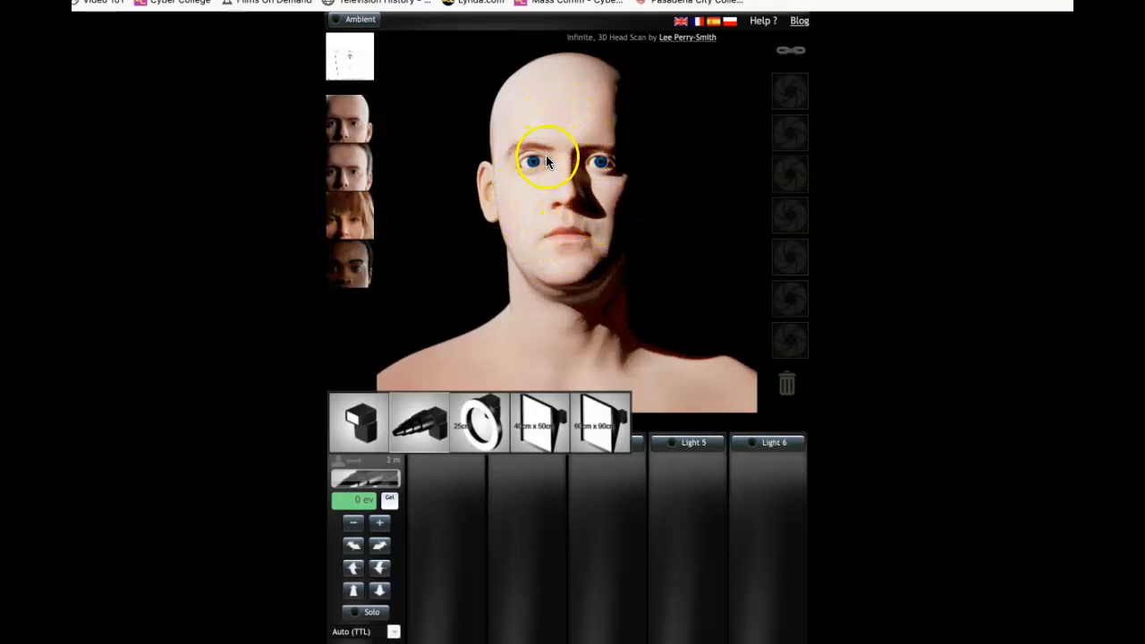
{"action": "left_click", "coordinate": [543, 434]}
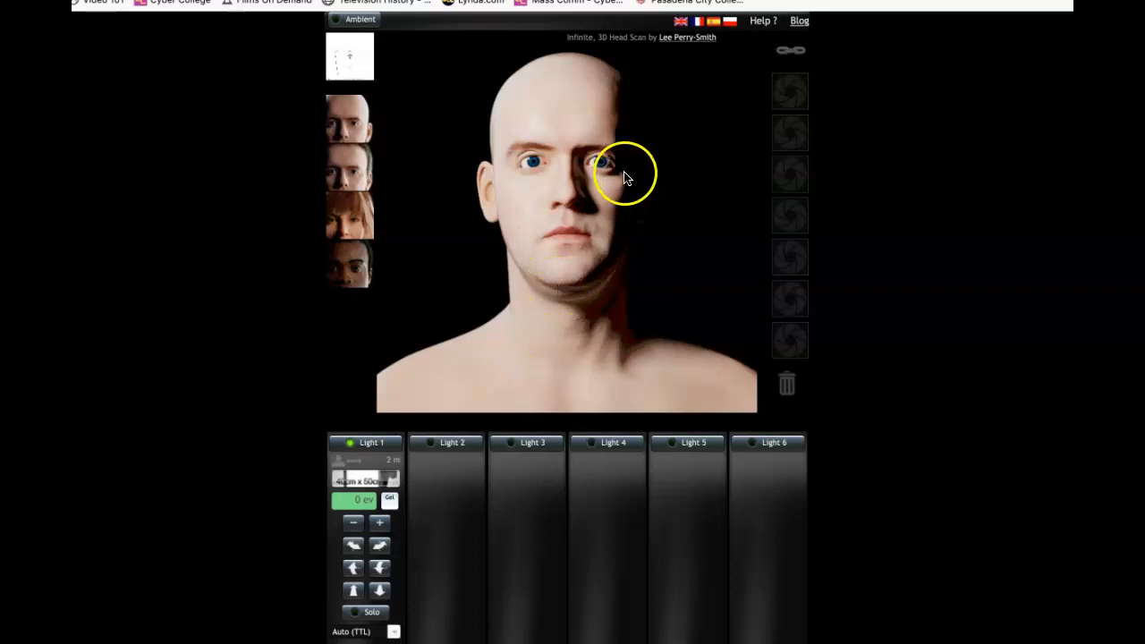
{"action": "left_click", "coordinate": [365, 483]}
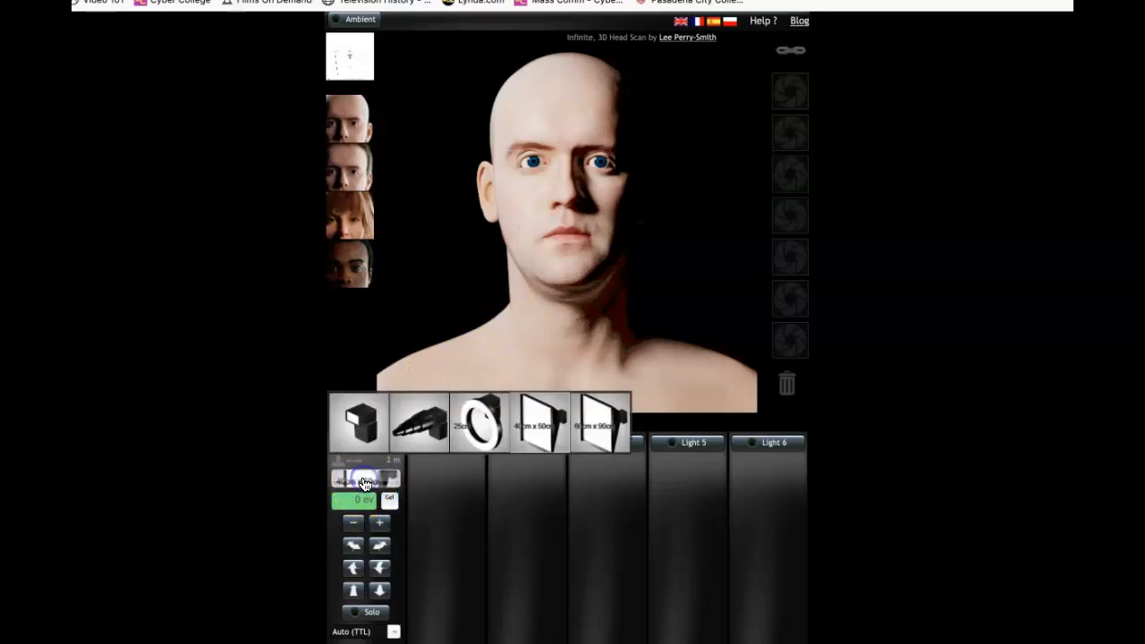
{"action": "left_click", "coordinate": [602, 428]}
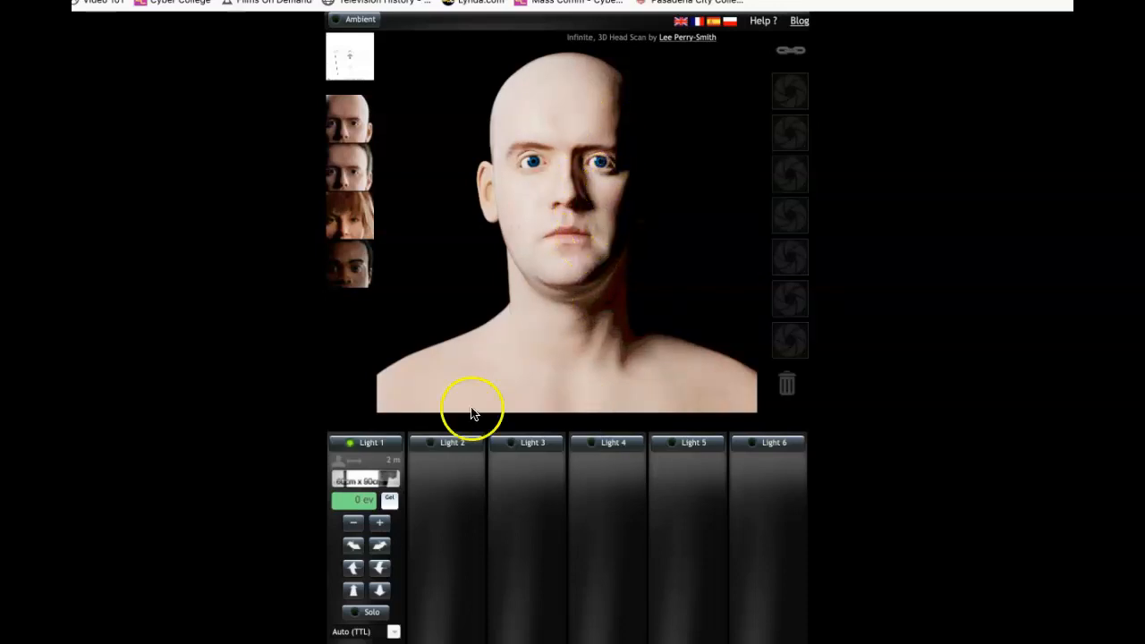
- Switch Light 1 back to the strobe with snoot
{"action": "left_click", "coordinate": [388, 474]}
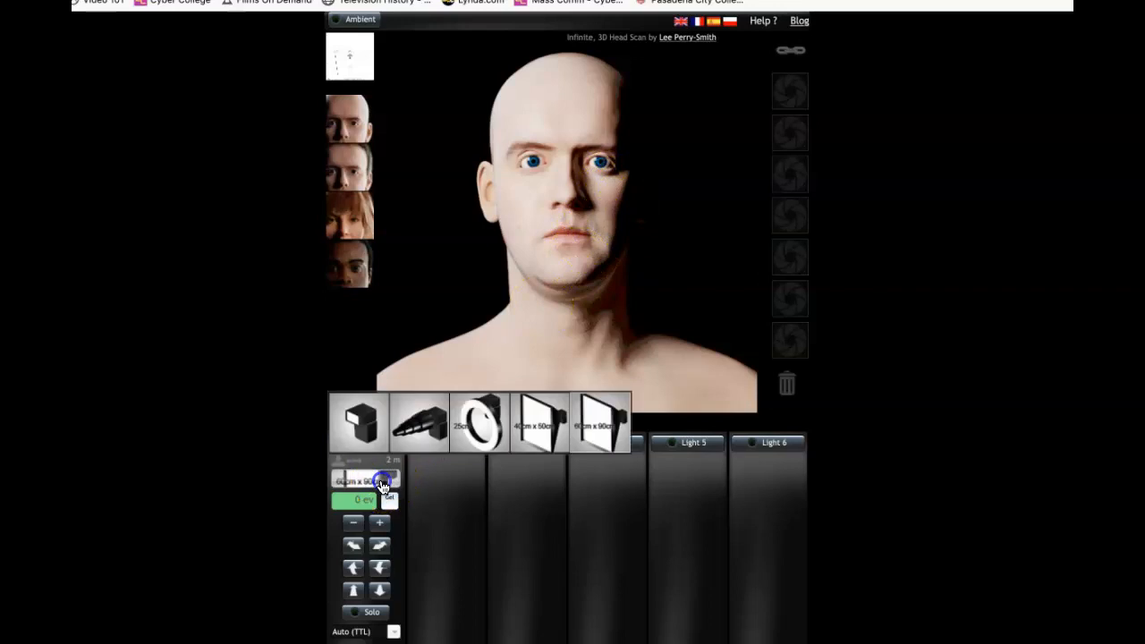
{"action": "left_click", "coordinate": [419, 427]}
{"action": "left_click_drag", "start_coordinate": [539, 295], "coordinate": [486, 325]}
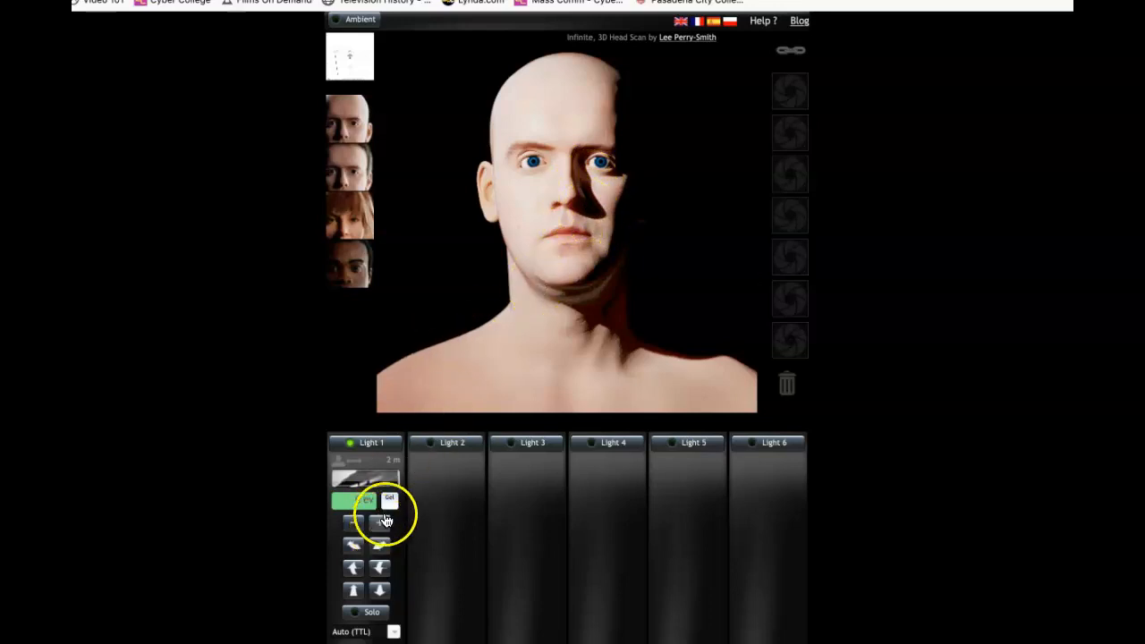
- Change Light 1 to the 40cm x 50cm softbox and apply a 1/2 strength green gel
{"action": "left_click", "coordinate": [389, 479]}
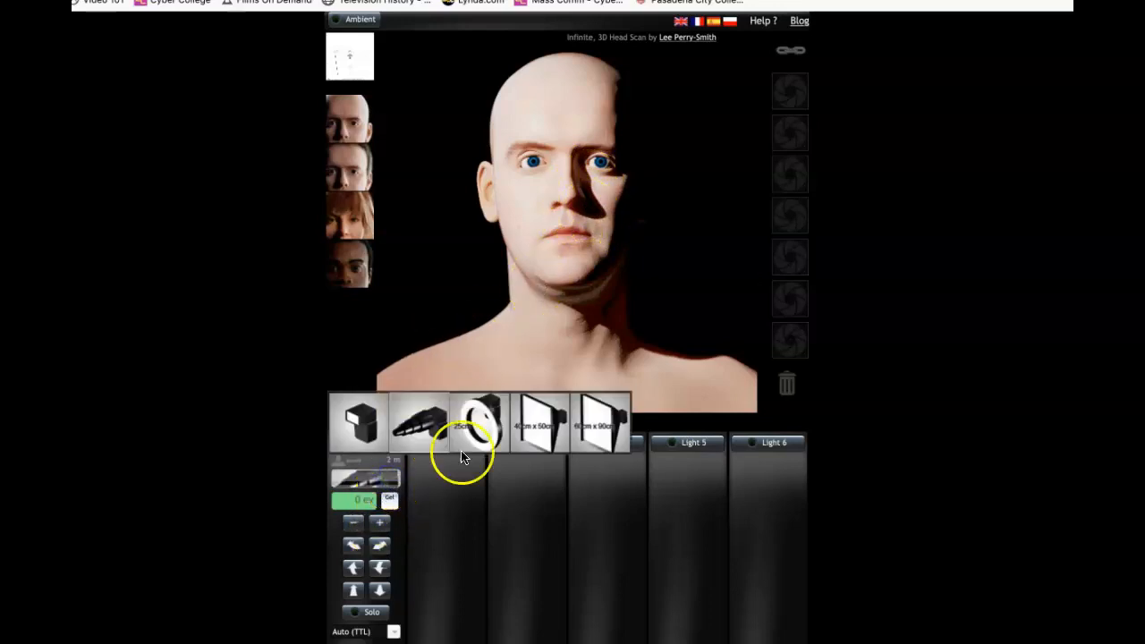
{"action": "left_click", "coordinate": [554, 428]}
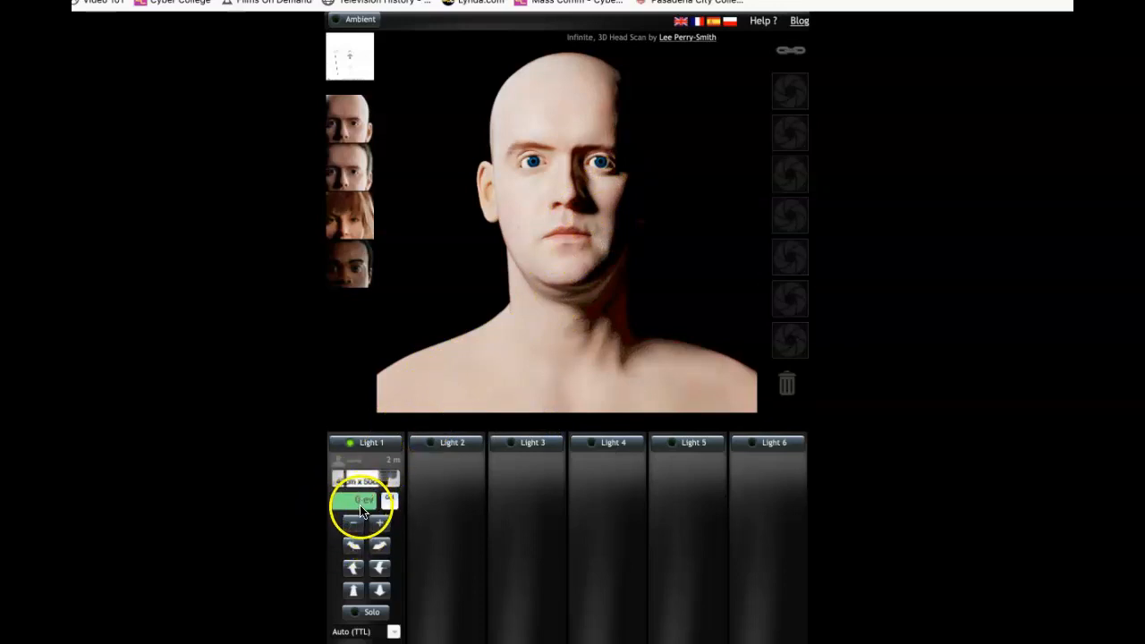
{"action": "left_click", "coordinate": [390, 501]}
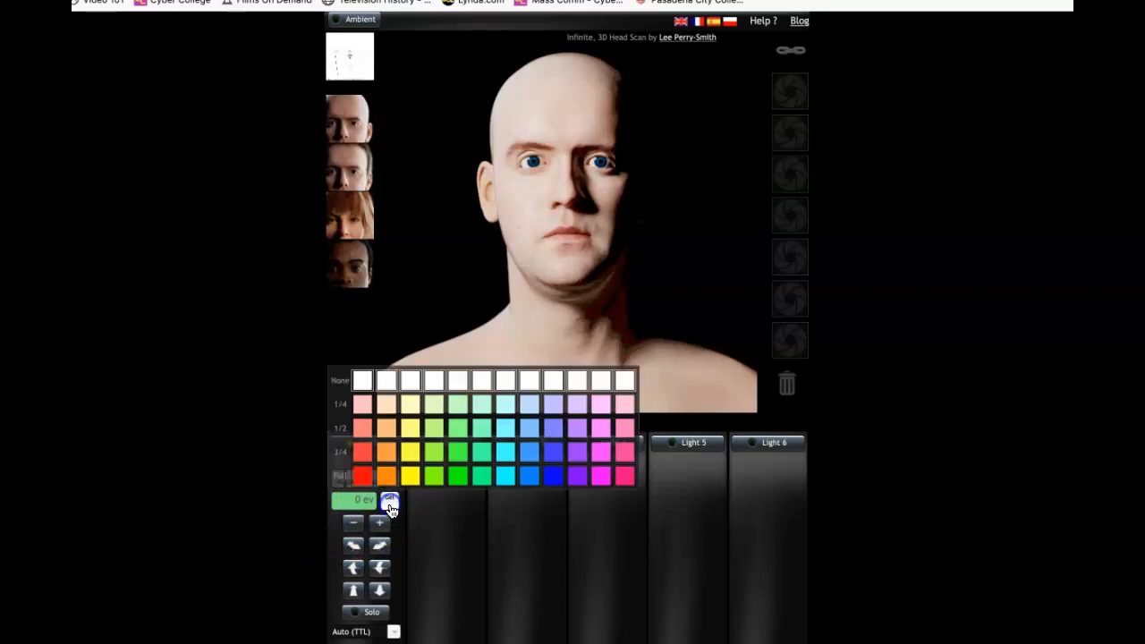
{"action": "left_click", "coordinate": [457, 431]}
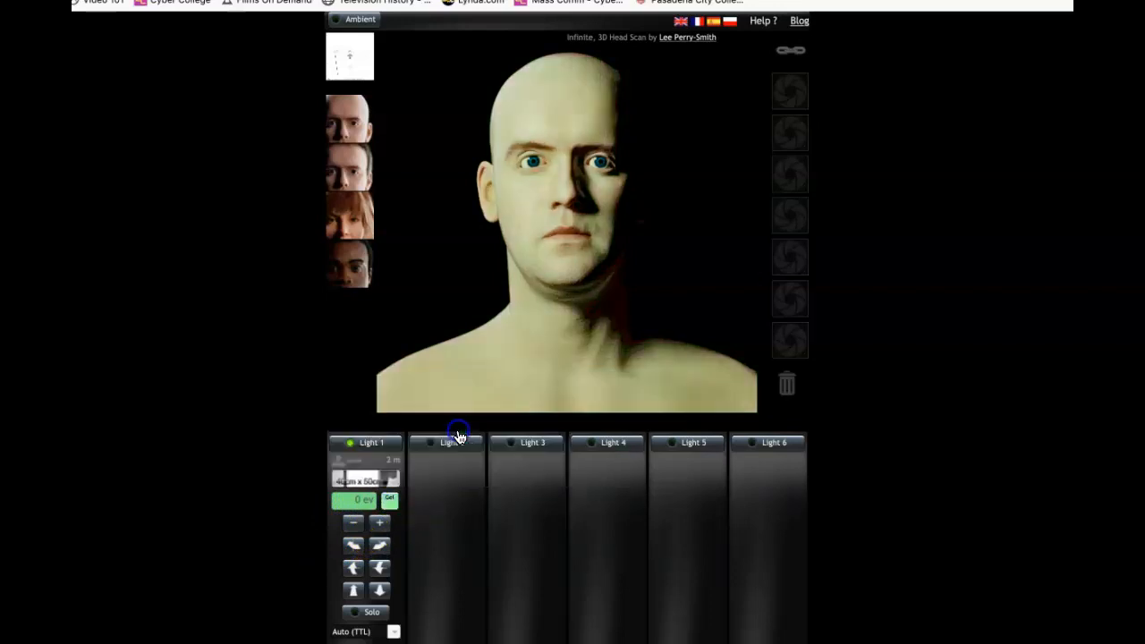
- Preview a 1/2 strength magenta gel on Light 1 and reset its gel to None
{"action": "left_click", "coordinate": [390, 500]}
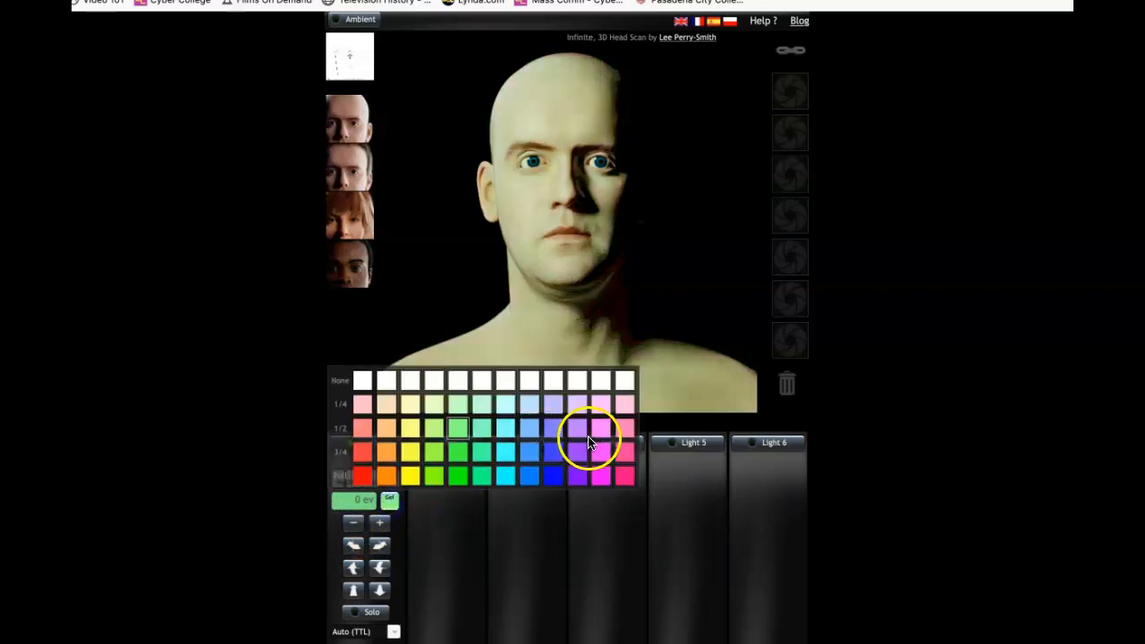
{"action": "left_click", "coordinate": [607, 433]}
{"action": "left_click", "coordinate": [390, 499]}
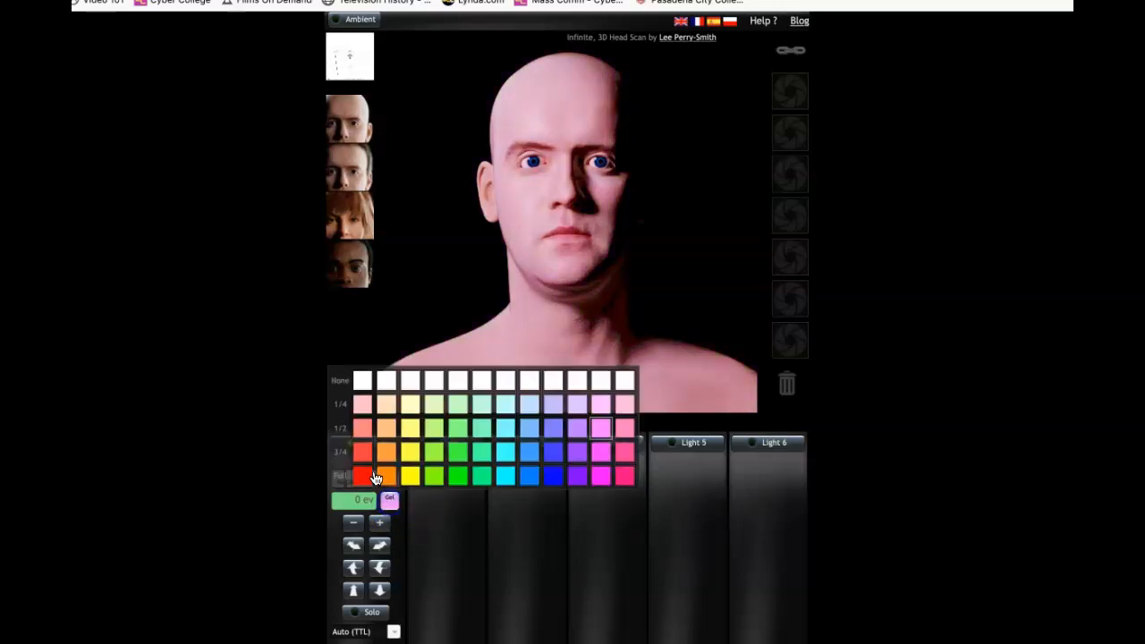
{"action": "left_click", "coordinate": [361, 382]}
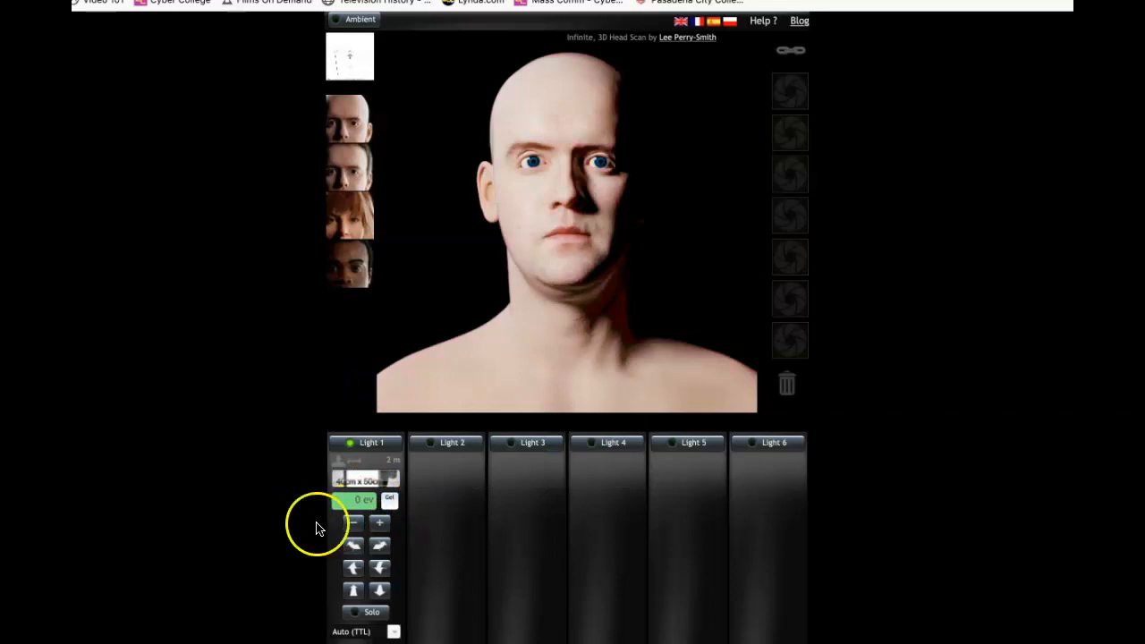
- Increase Light 1's power to +4 ev to overexpose the portrait
{"action": "left_click", "coordinate": [380, 526]}
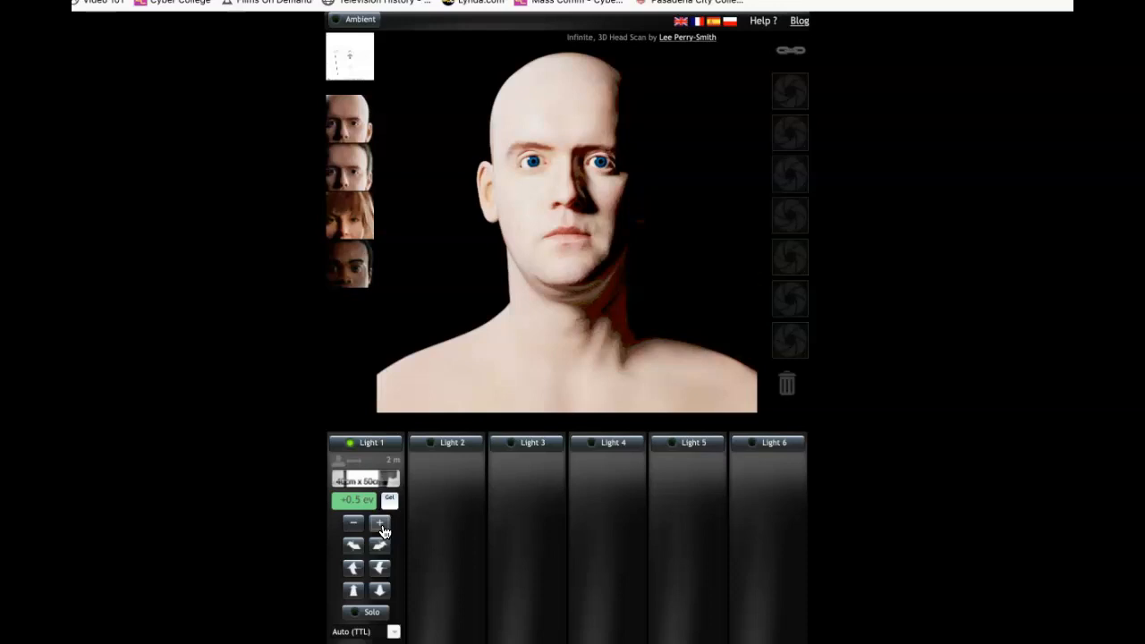
{"action": "left_click", "coordinate": [381, 524]}
{"action": "left_click", "coordinate": [381, 524]}
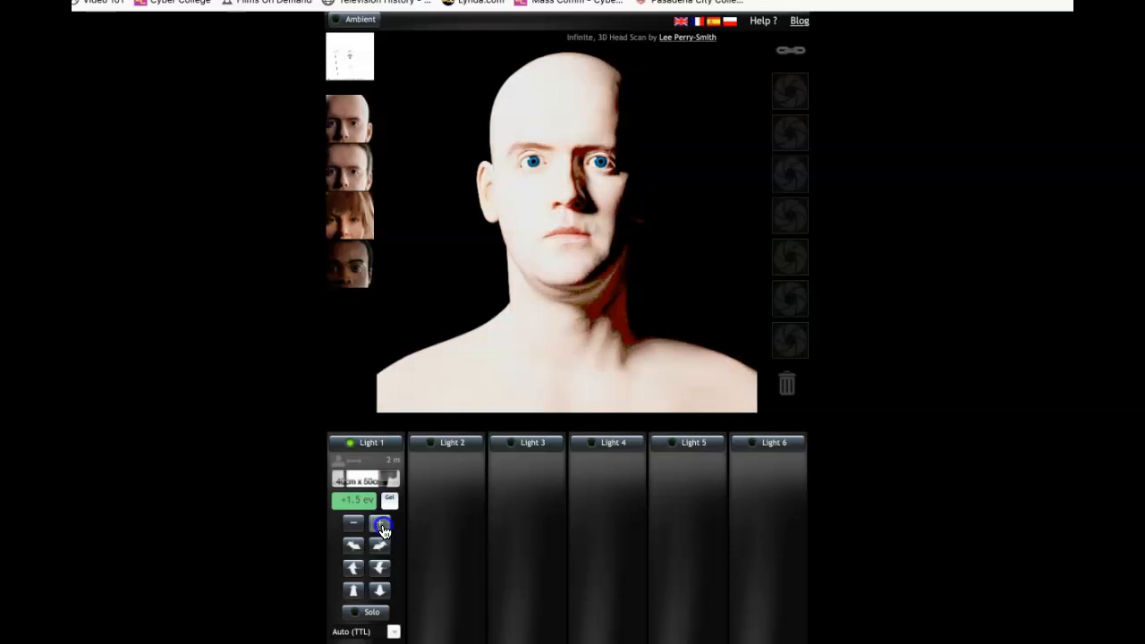
{"action": "left_click", "coordinate": [381, 524]}
{"action": "left_click", "coordinate": [381, 525]}
{"action": "left_click", "coordinate": [382, 524]}
{"action": "left_click", "coordinate": [381, 524]}
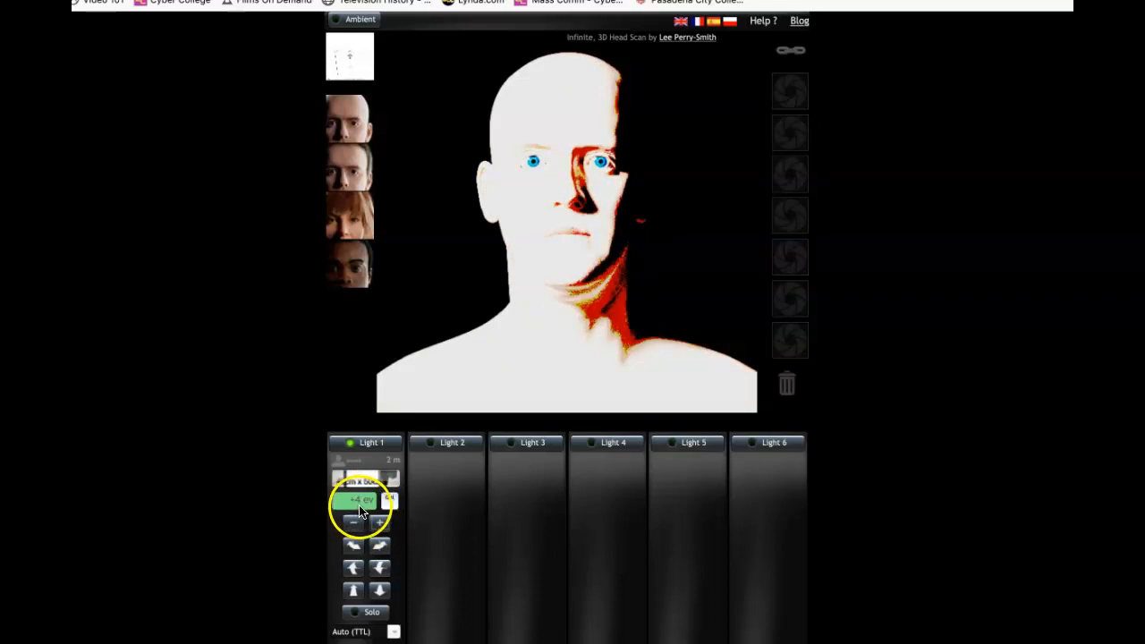
- Reduce Light 1's power to -7.5 ev until the subject is almost completely dark
{"action": "left_click", "coordinate": [359, 524]}
{"action": "left_click", "coordinate": [359, 524]}
{"action": "left_click", "coordinate": [359, 524]}
{"action": "left_click", "coordinate": [359, 525]}
{"action": "left_click", "coordinate": [358, 524]}
{"action": "left_click", "coordinate": [359, 524]}
{"action": "left_click", "coordinate": [358, 524]}
{"action": "left_click", "coordinate": [359, 524]}
{"action": "left_click", "coordinate": [358, 524]}
{"action": "left_click", "coordinate": [359, 524]}
{"action": "left_click", "coordinate": [359, 525]}
{"action": "left_click", "coordinate": [359, 524]}
{"action": "left_click", "coordinate": [359, 524]}
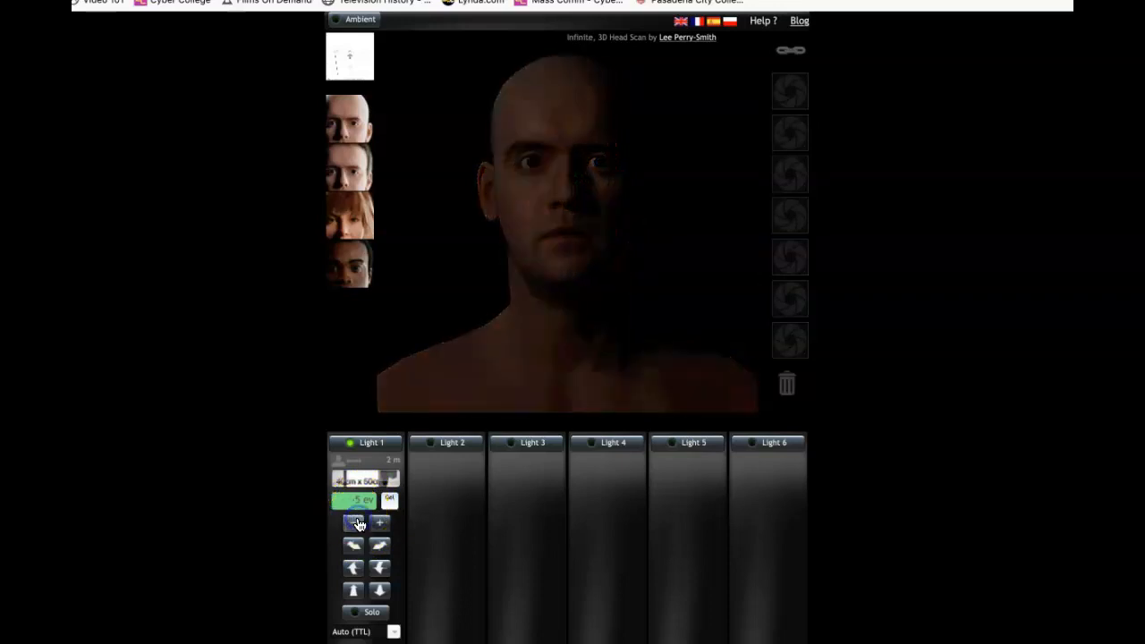
{"action": "left_click", "coordinate": [359, 524]}
{"action": "left_click", "coordinate": [354, 525]}
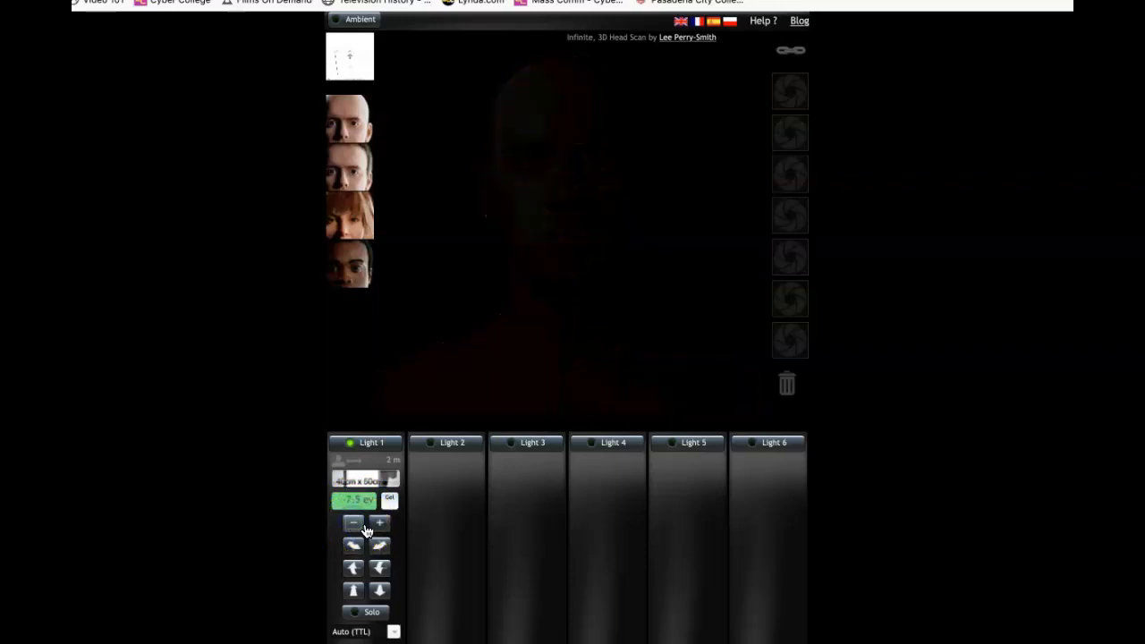
- Bring Light 1's power back up to 0 ev
{"action": "left_click", "coordinate": [382, 527]}
{"action": "left_click", "coordinate": [382, 528]}
{"action": "left_click", "coordinate": [382, 528]}
{"action": "left_click", "coordinate": [382, 528]}
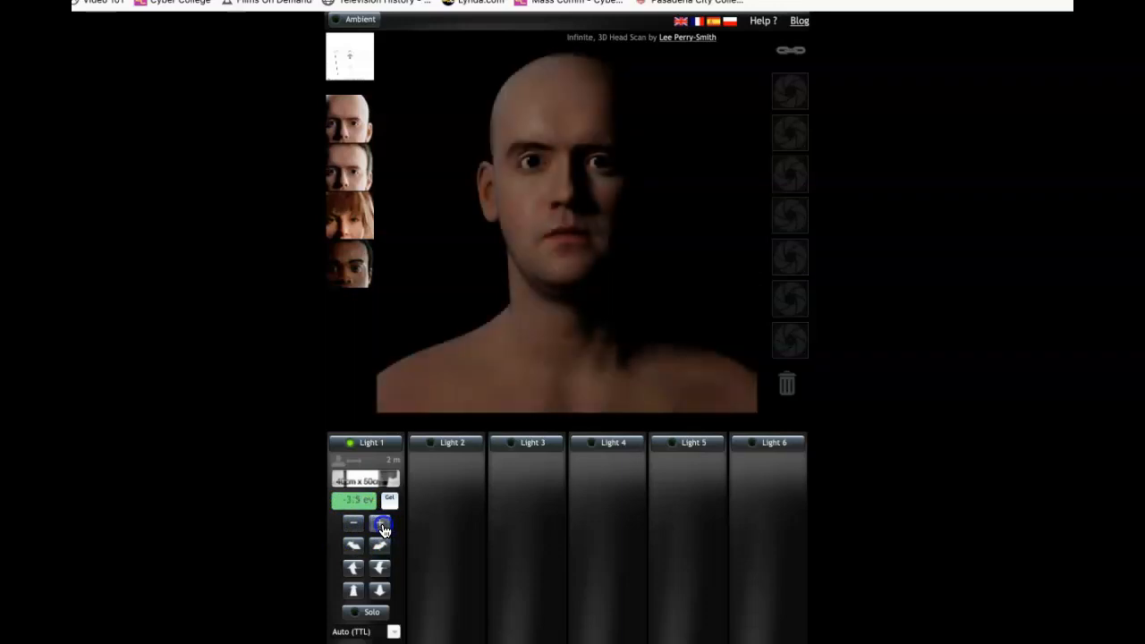
{"action": "left_click", "coordinate": [382, 528]}
{"action": "left_click", "coordinate": [382, 528]}
{"action": "left_click", "coordinate": [382, 528]}
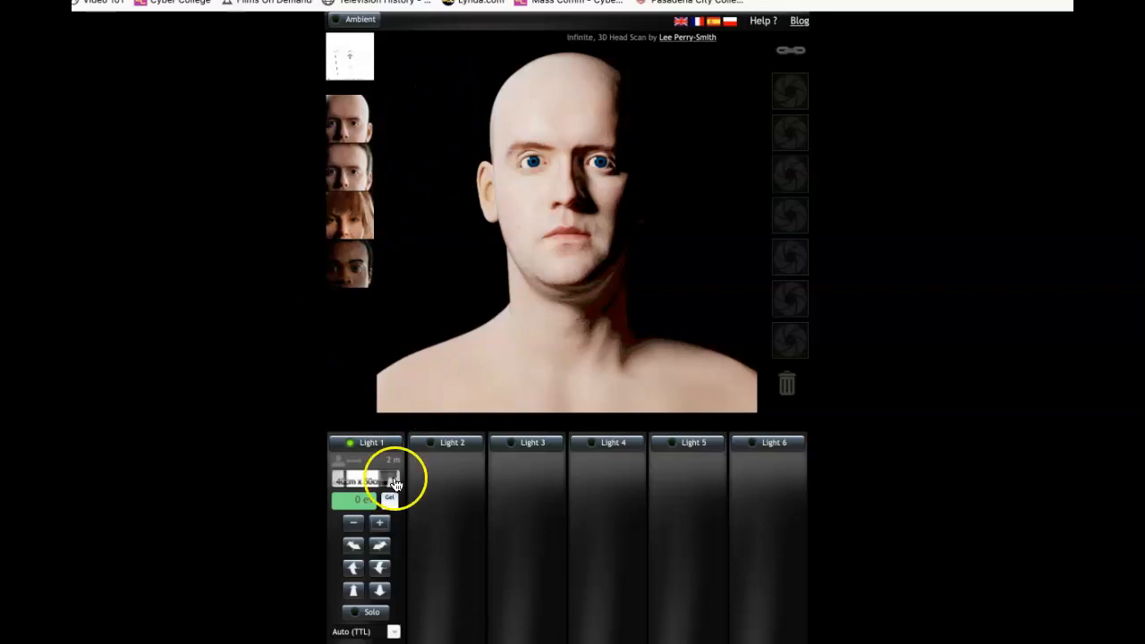
- Rotate Light 1 to the side of the subject at left 1.84 m, checking the placement in both the studio diagram and the portrait
{"action": "left_click", "coordinate": [355, 549]}
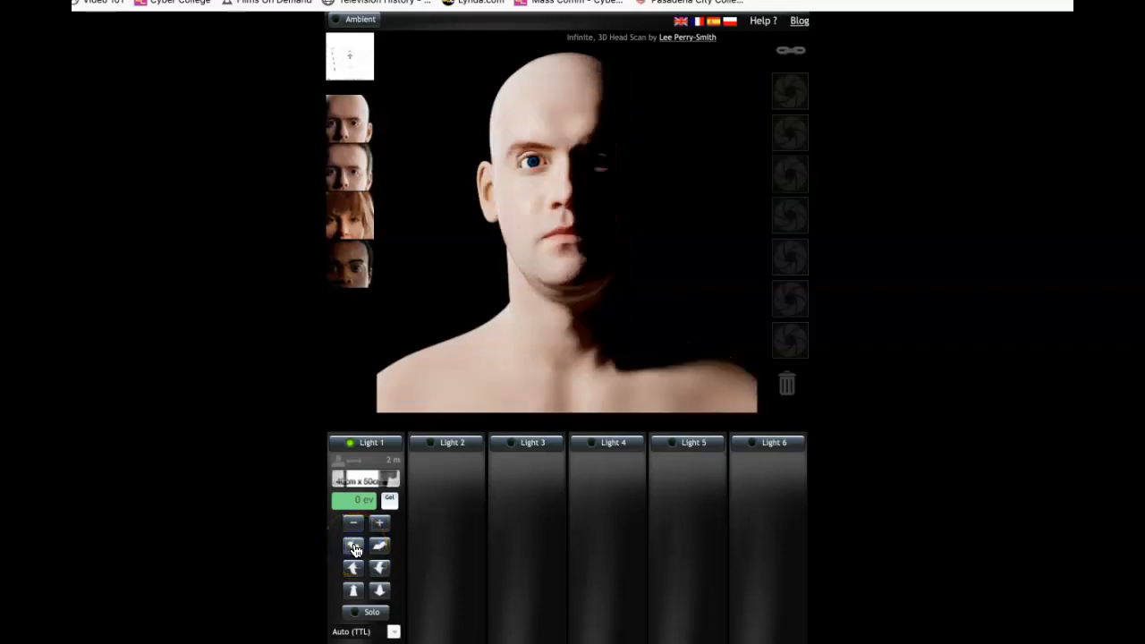
{"action": "left_click", "coordinate": [349, 59]}
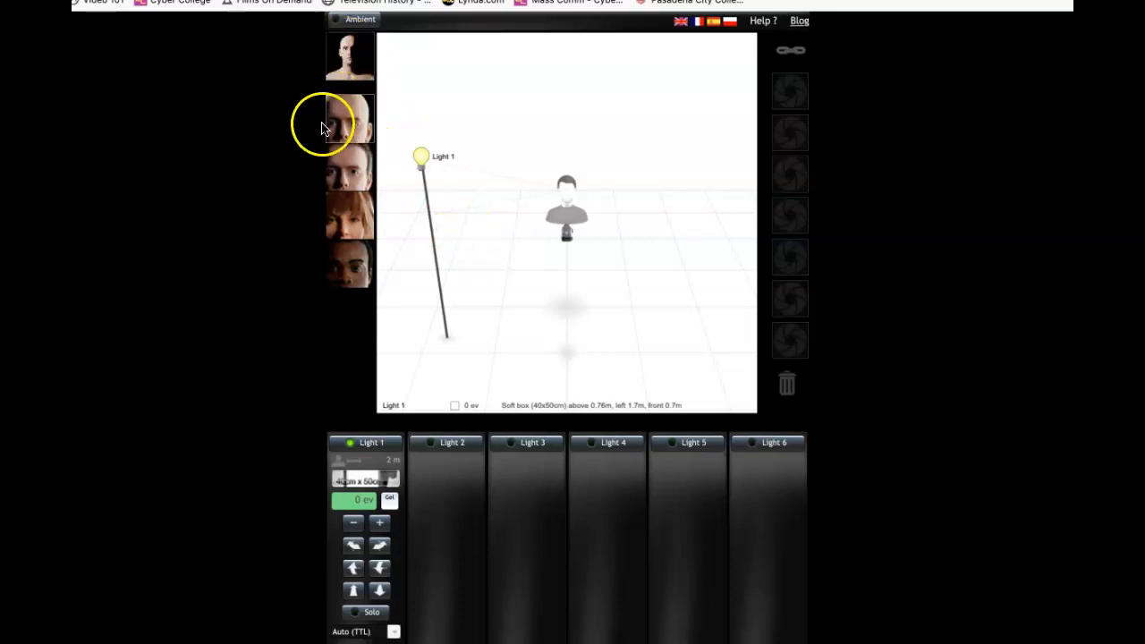
{"action": "scroll", "coordinate": [304, 141], "scroll_direction": "up", "scroll_amount": 1}
{"action": "scroll", "coordinate": [305, 143], "scroll_direction": "down", "scroll_amount": 1}
{"action": "scroll", "coordinate": [304, 142], "scroll_direction": "up", "scroll_amount": 1}
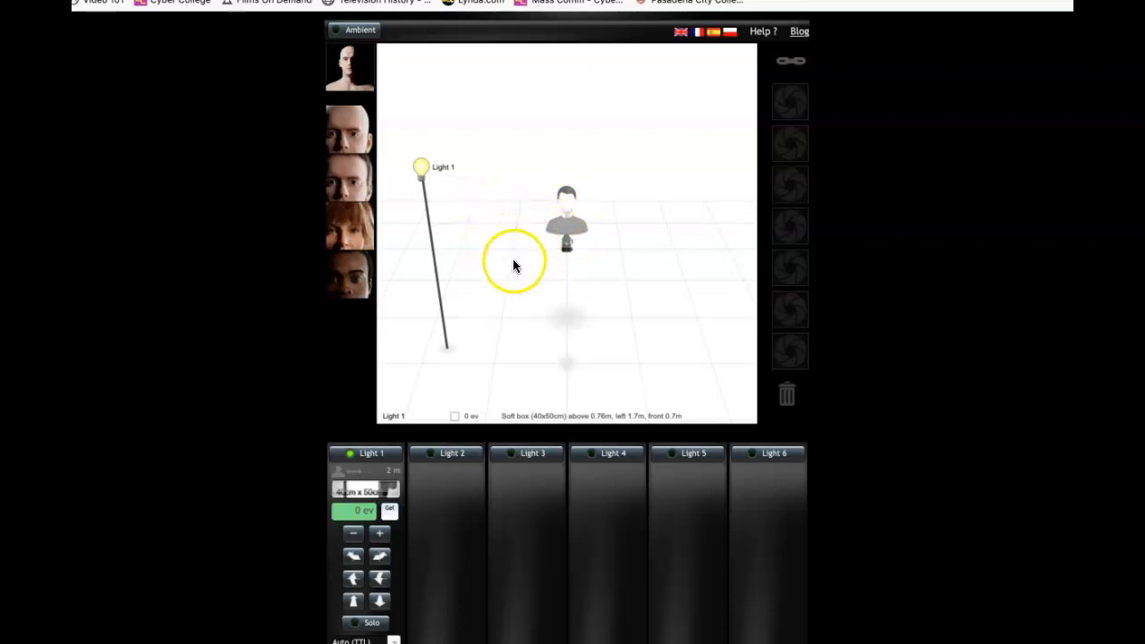
{"action": "left_click", "coordinate": [356, 567]}
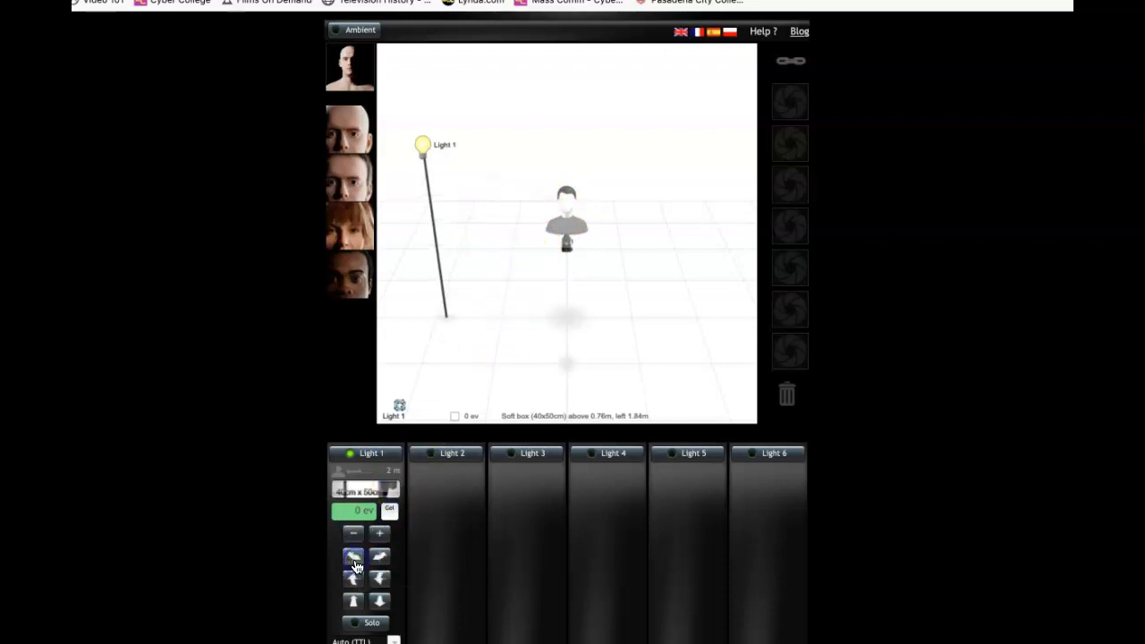
{"action": "left_click", "coordinate": [350, 68]}
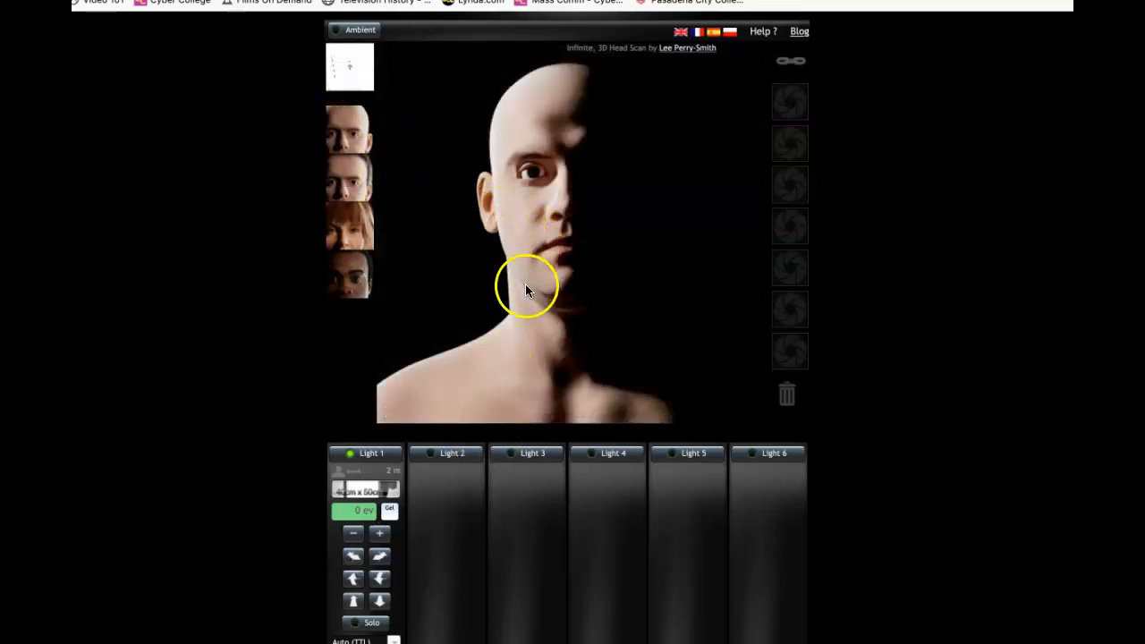
- Swing Light 1 one position toward the front of the subject and return it to the side
{"action": "left_click", "coordinate": [379, 556]}
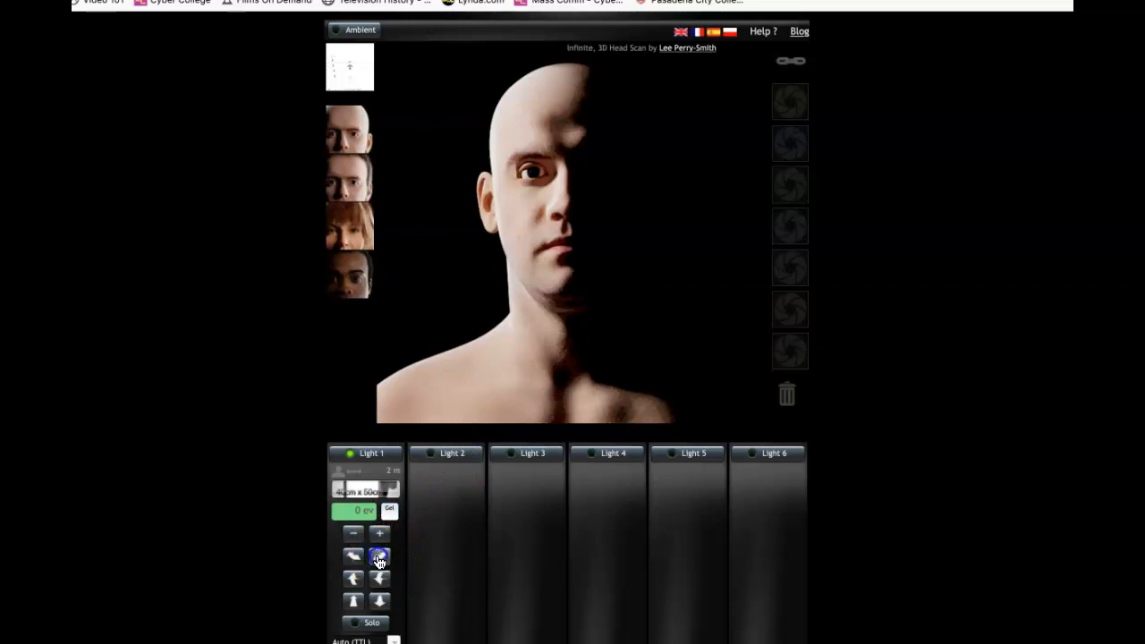
{"action": "left_click", "coordinate": [379, 557]}
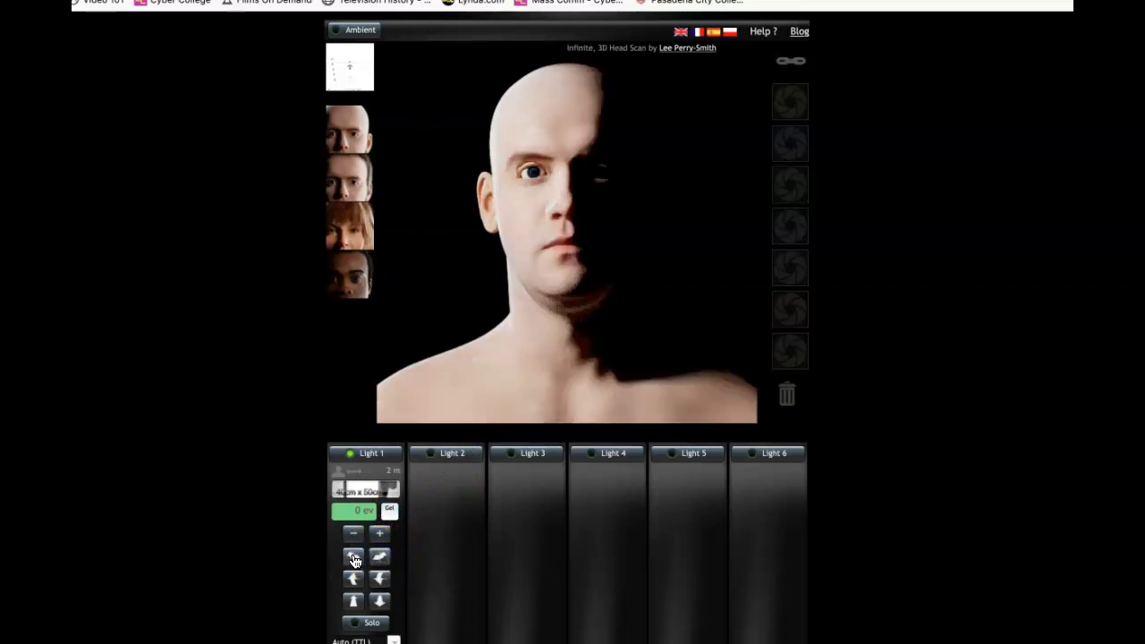
{"action": "left_click", "coordinate": [354, 557]}
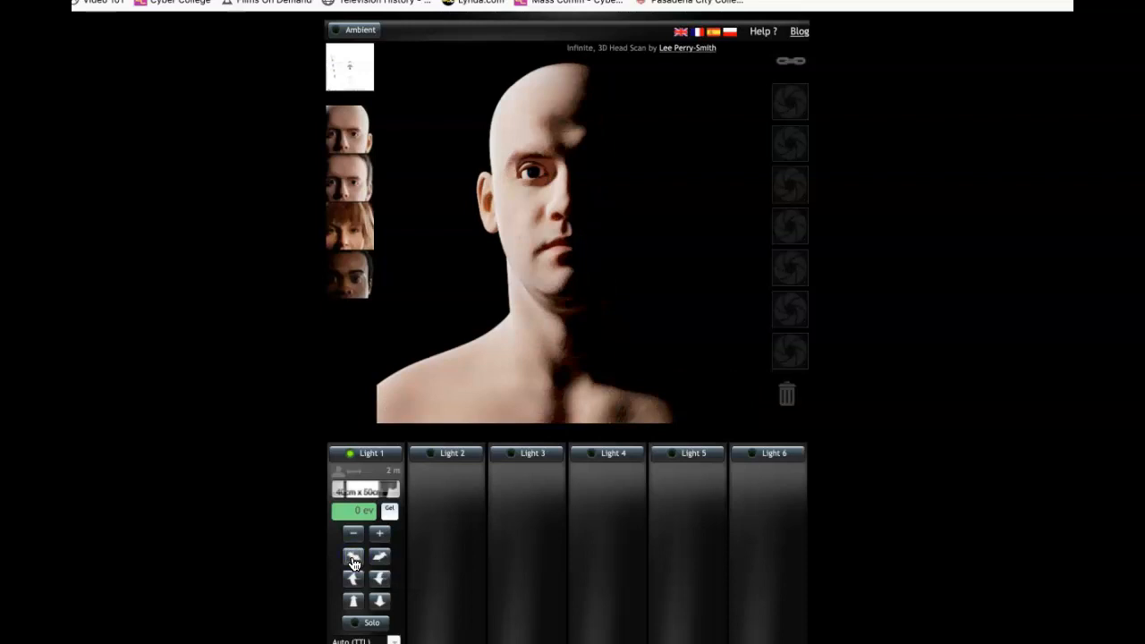
- Rotate Light 1 directly behind the subject as a back light at above 0.76 m, back 1.84 m, and return to the portrait
{"action": "left_click", "coordinate": [354, 562]}
{"action": "left_click", "coordinate": [355, 562]}
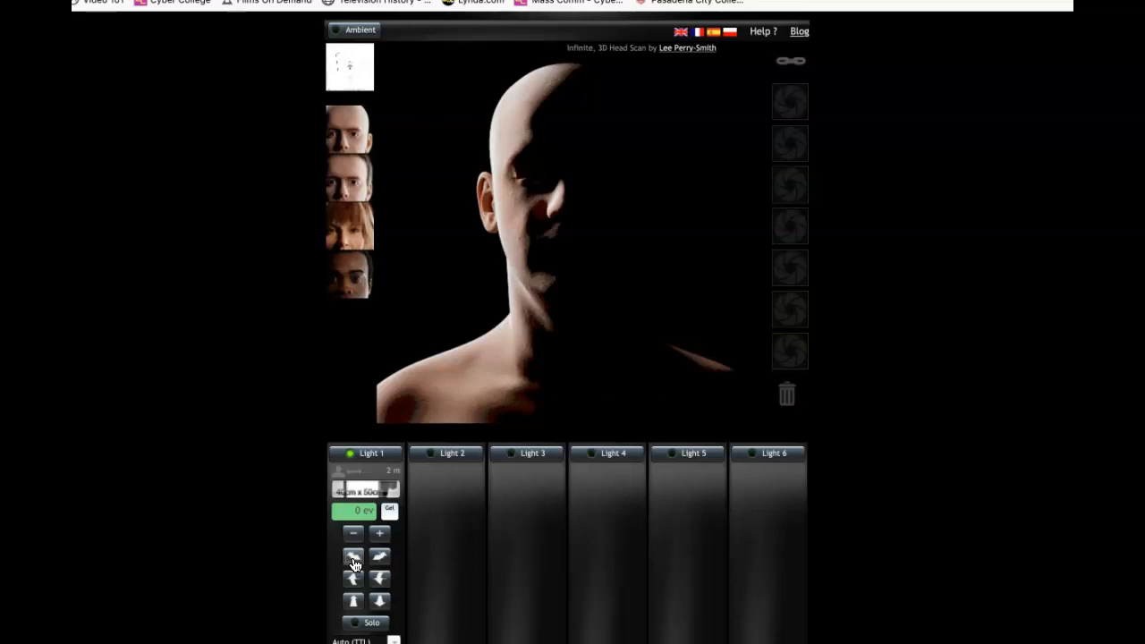
{"action": "left_click", "coordinate": [354, 562]}
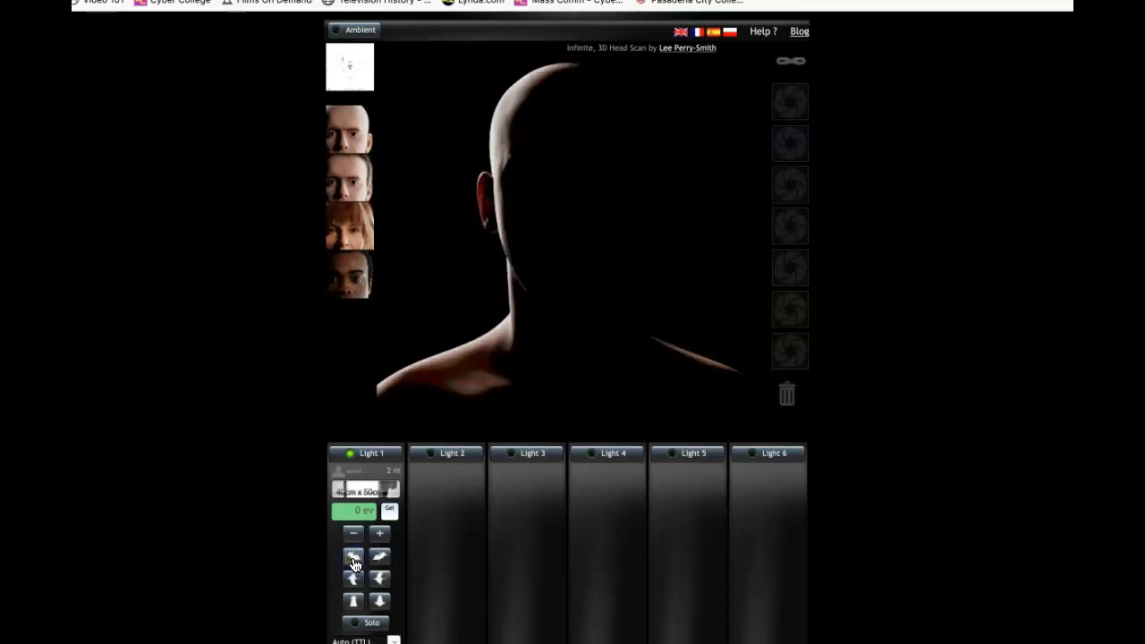
{"action": "left_click", "coordinate": [353, 67]}
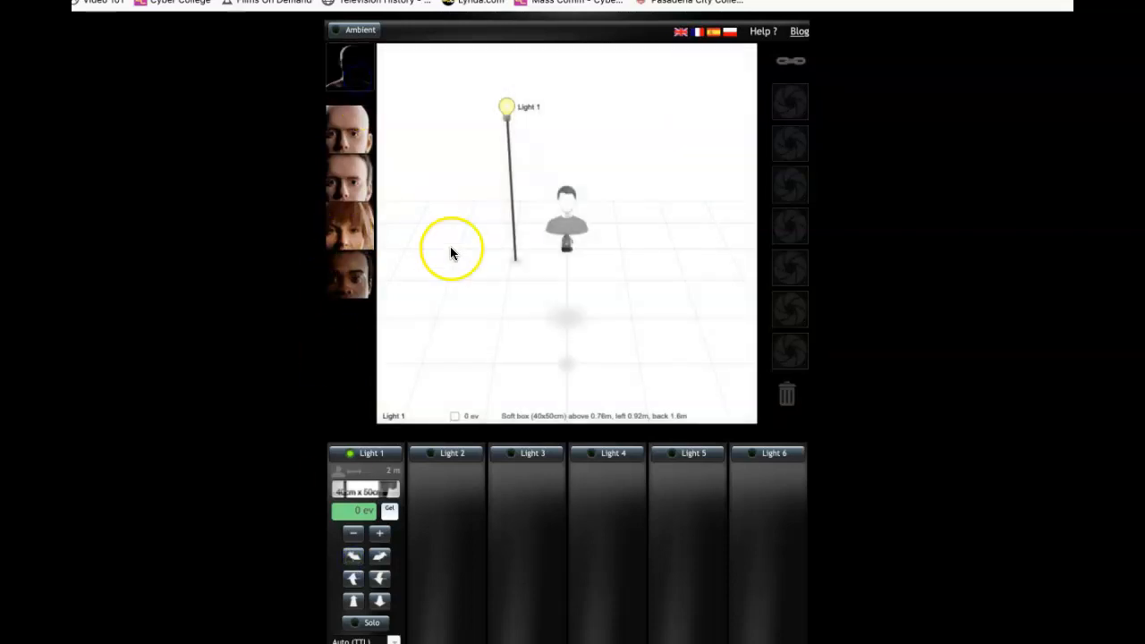
{"action": "left_click", "coordinate": [354, 561]}
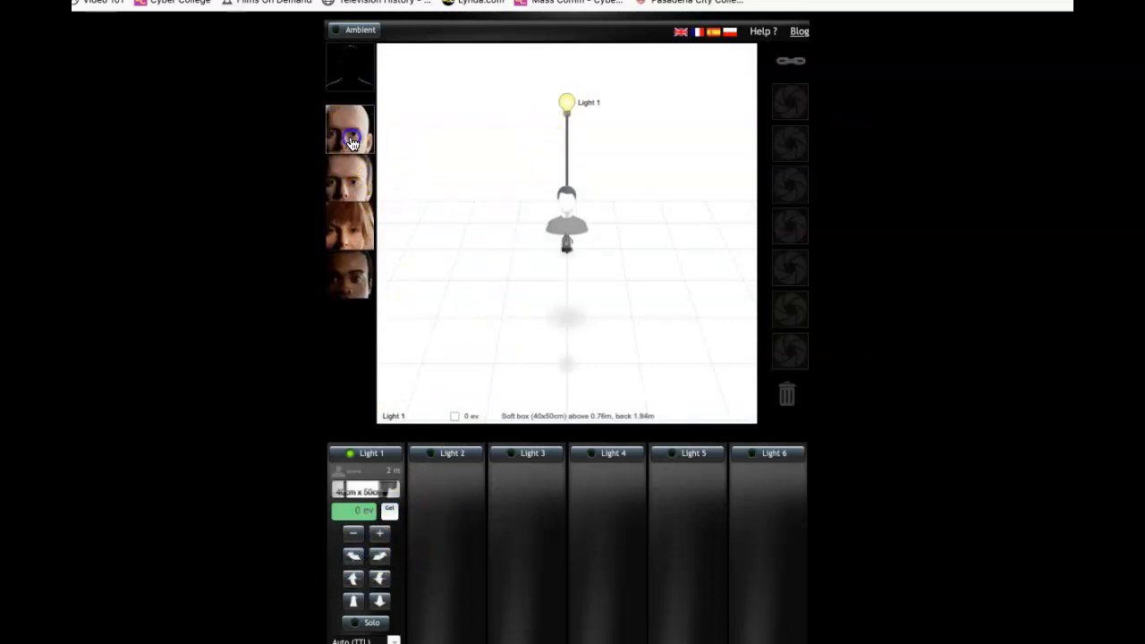
{"action": "left_click", "coordinate": [350, 66]}
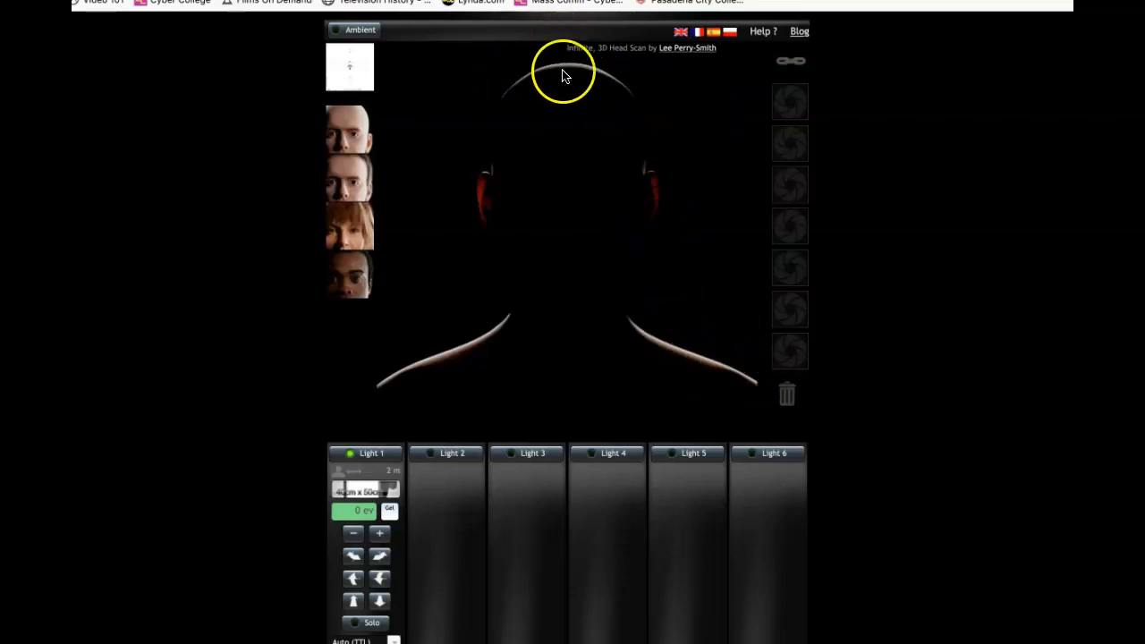
- Continue rotating Light 1 from behind the subject around the opposite side until it faces the subject straight on
{"action": "left_click", "coordinate": [356, 562]}
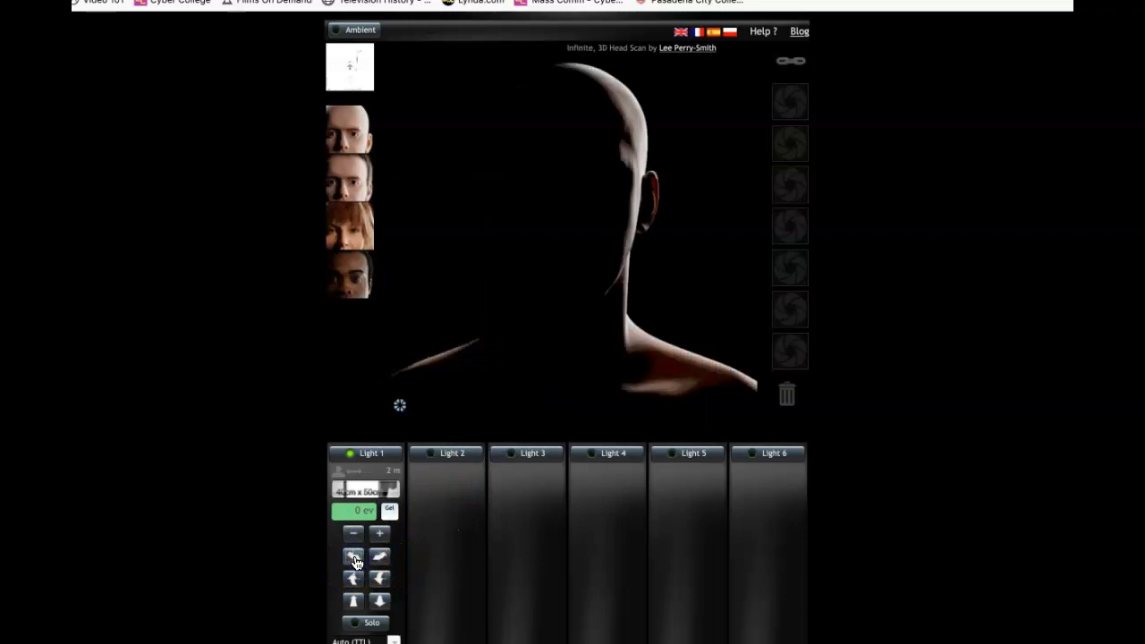
{"action": "left_click", "coordinate": [356, 562]}
{"action": "left_click", "coordinate": [356, 562]}
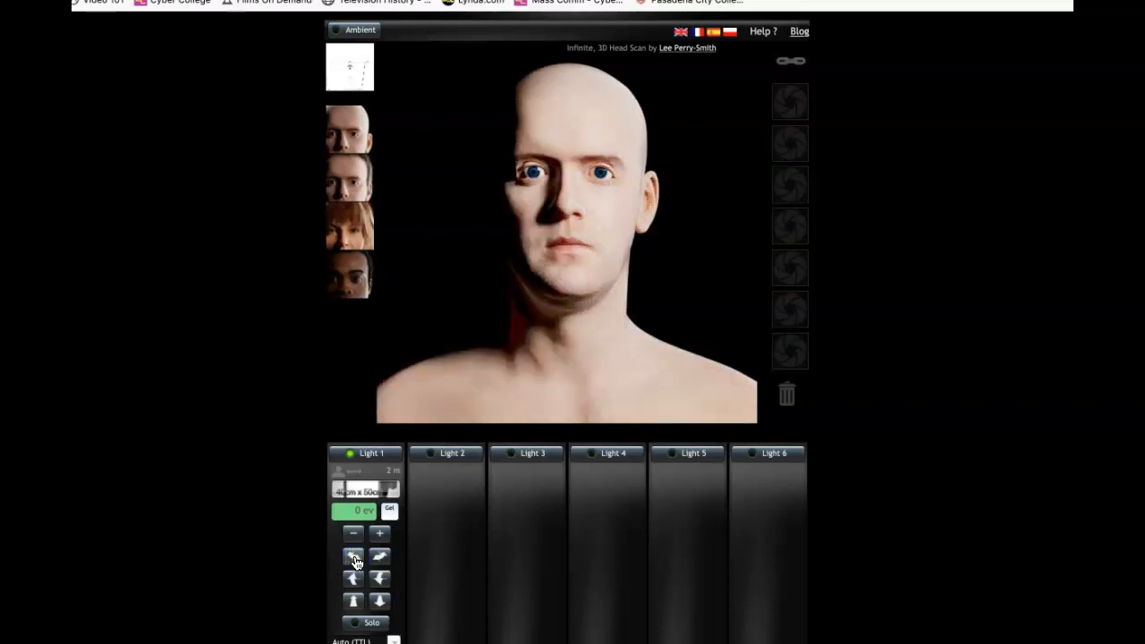
{"action": "left_click", "coordinate": [356, 562]}
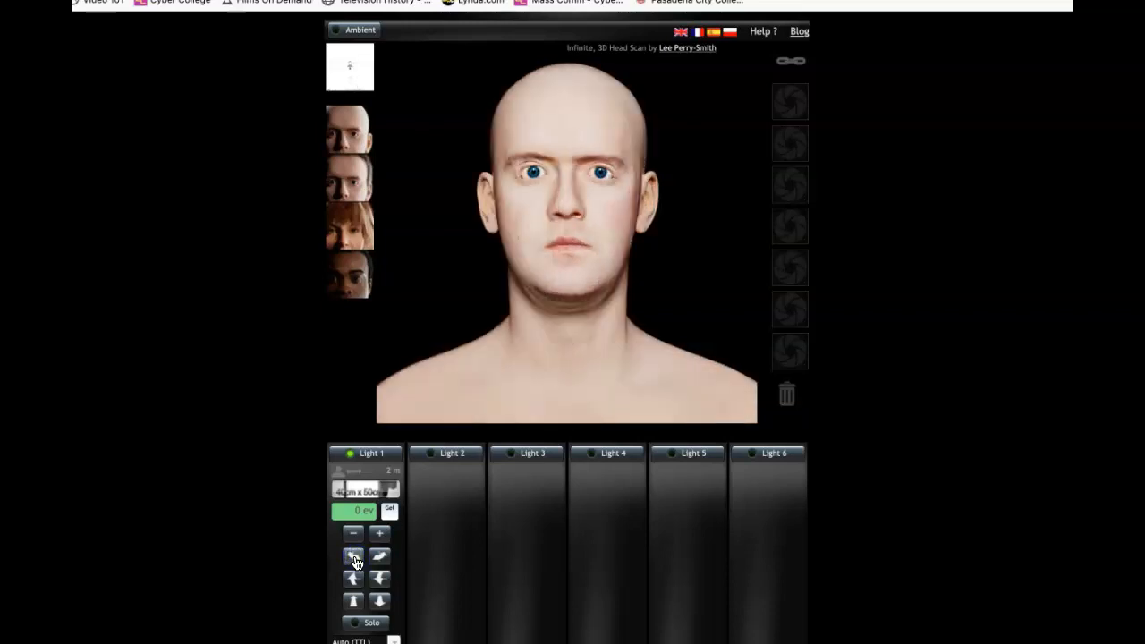
- Check Light 1's placement in the studio diagram and rotate it to the front-left diagonal of the subject in the portrait view
{"action": "left_click", "coordinate": [379, 555]}
{"action": "left_click", "coordinate": [347, 243]}
{"action": "left_click", "coordinate": [348, 70]}
{"action": "left_click", "coordinate": [555, 250]}
{"action": "left_click", "coordinate": [369, 136]}
{"action": "left_click", "coordinate": [349, 68]}
{"action": "left_click", "coordinate": [354, 558]}
{"action": "left_click", "coordinate": [354, 558]}
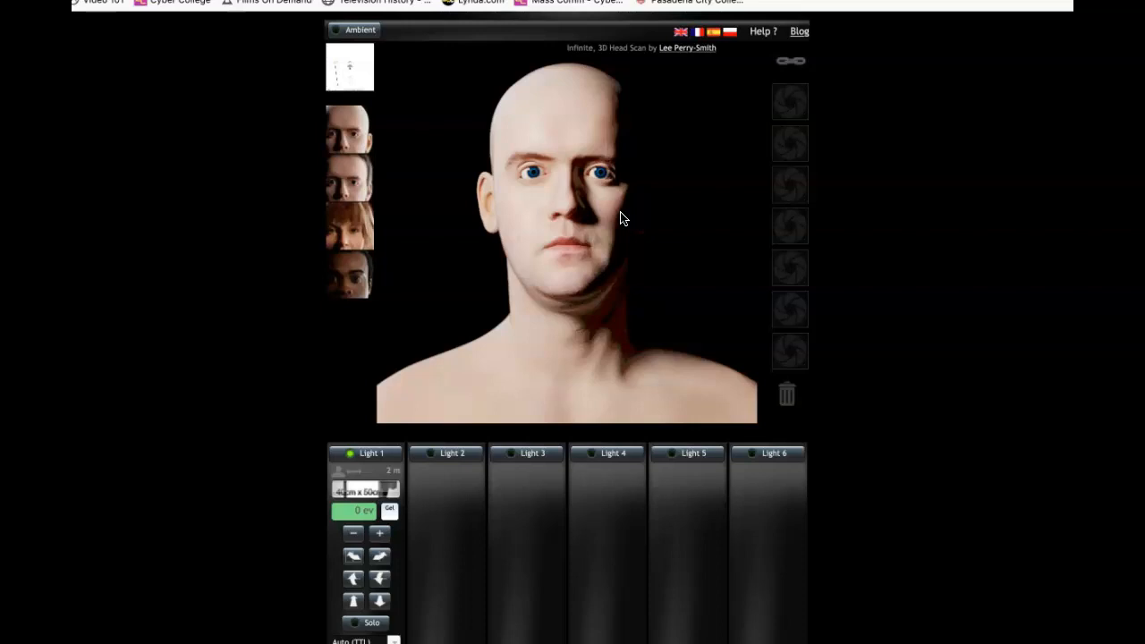
- Compare frontal lighting by rotating Light 1 straight ahead of the subject and back to the front-left diagonal
{"action": "left_click", "coordinate": [379, 555]}
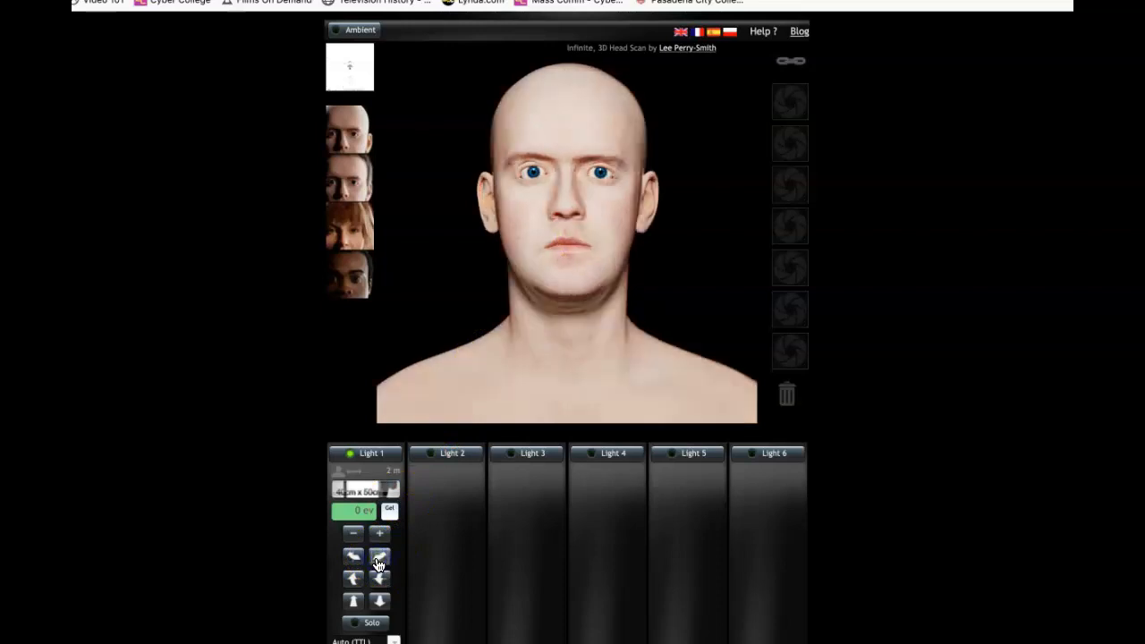
{"action": "left_click", "coordinate": [353, 560]}
{"action": "left_click", "coordinate": [353, 564]}
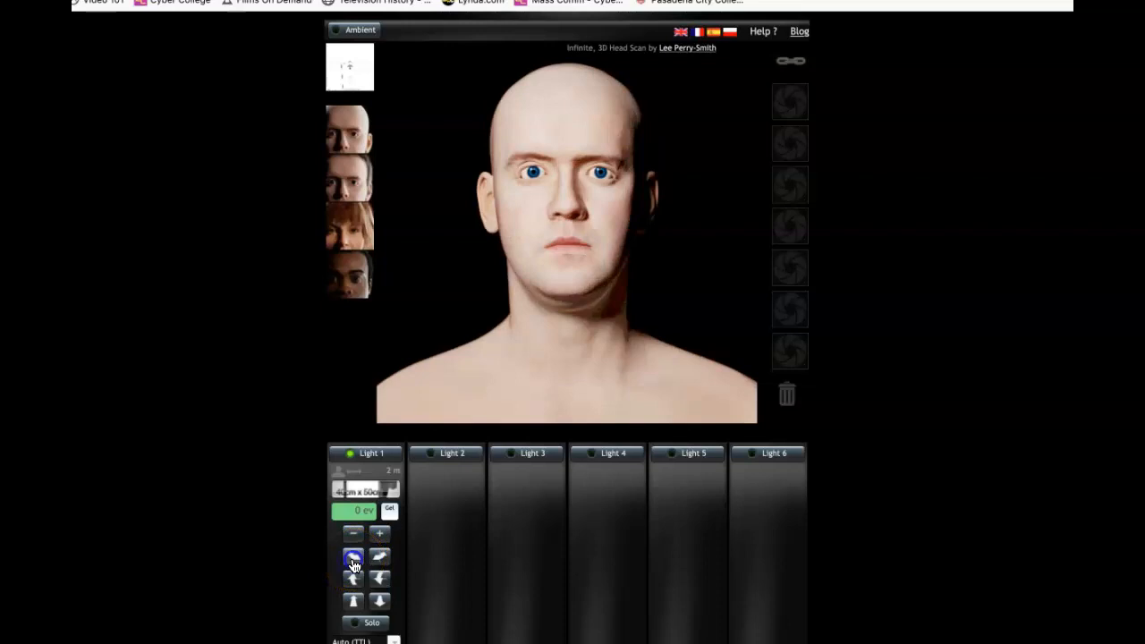
- Raise Light 1 to above 1.42 m, left 1 m, front 1 m and show its placement in the studio diagram
{"action": "left_click", "coordinate": [353, 578]}
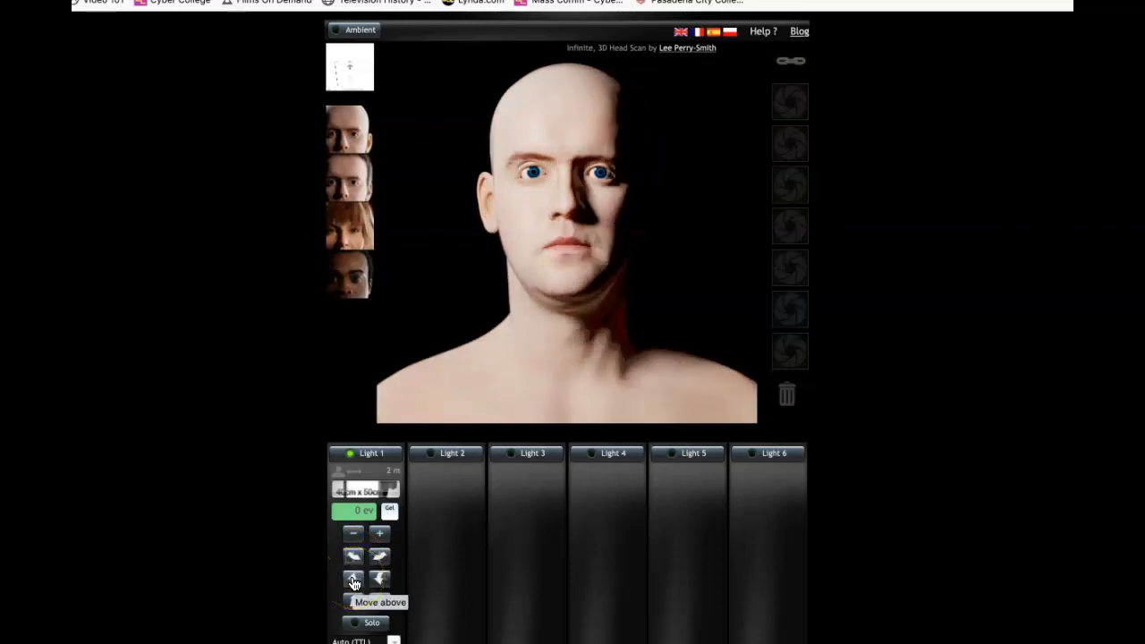
{"action": "left_click", "coordinate": [353, 580]}
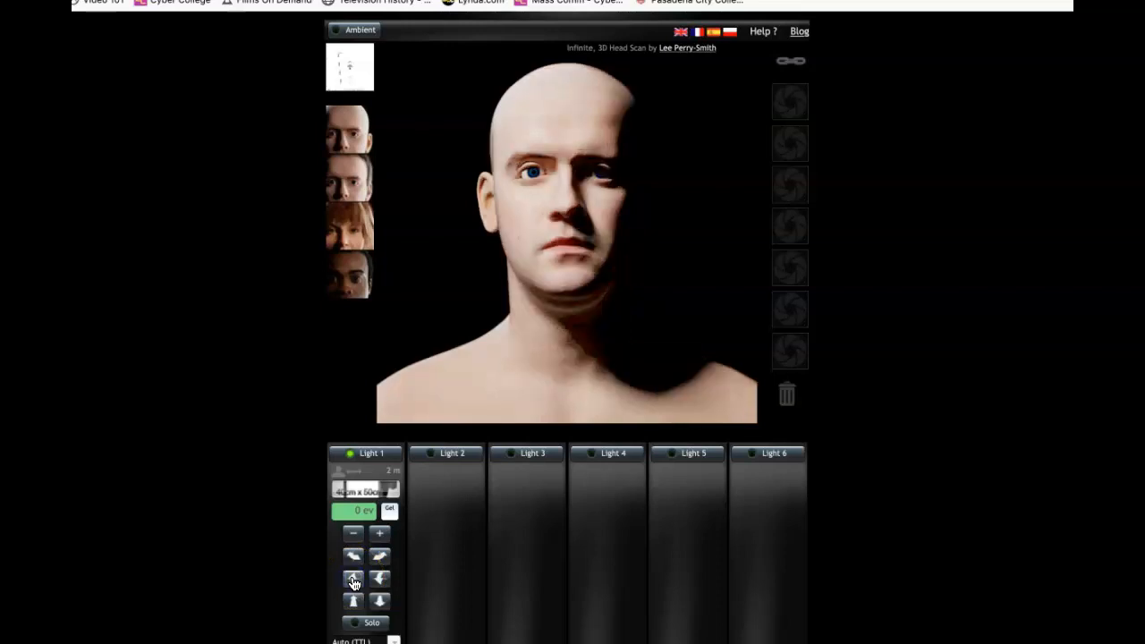
{"action": "left_click", "coordinate": [344, 72]}
{"action": "left_click", "coordinate": [385, 513]}
- Lower Light 1 to above 0.76 m, raise it again to above 1.42 m, and return to the portrait view
{"action": "left_click", "coordinate": [376, 579]}
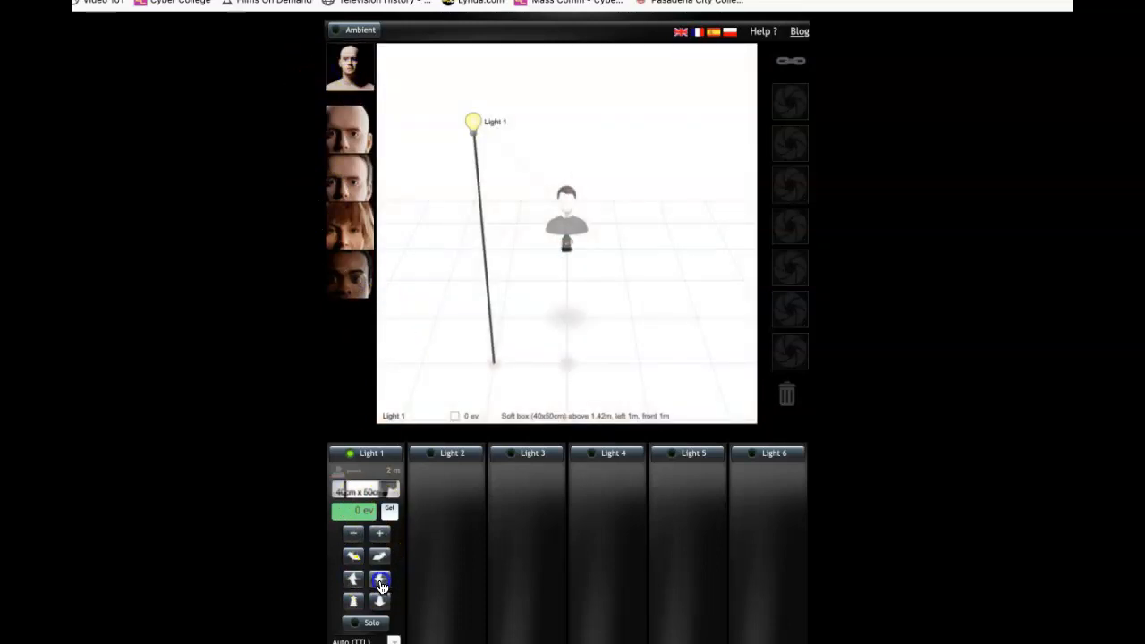
{"action": "left_click", "coordinate": [444, 407]}
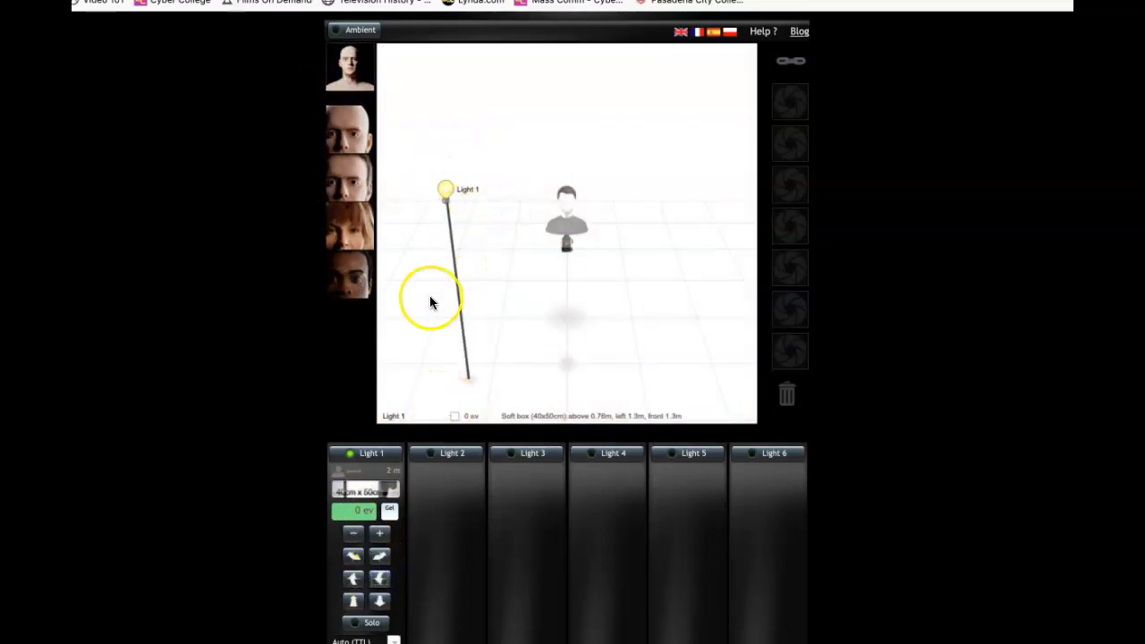
{"action": "left_click", "coordinate": [353, 580]}
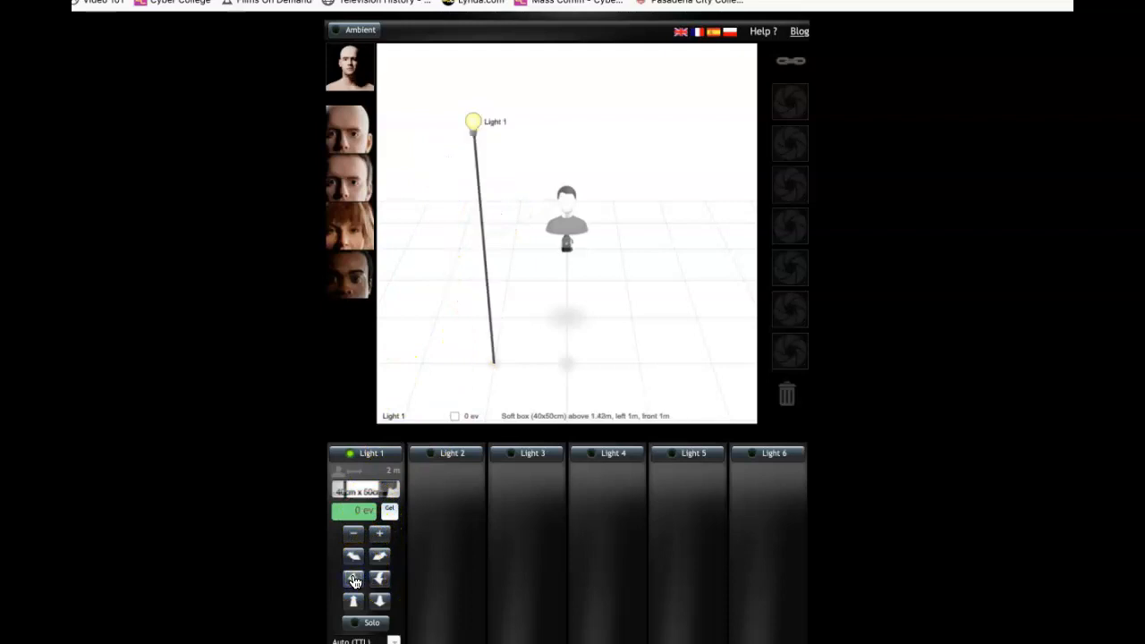
{"action": "left_click", "coordinate": [351, 70]}
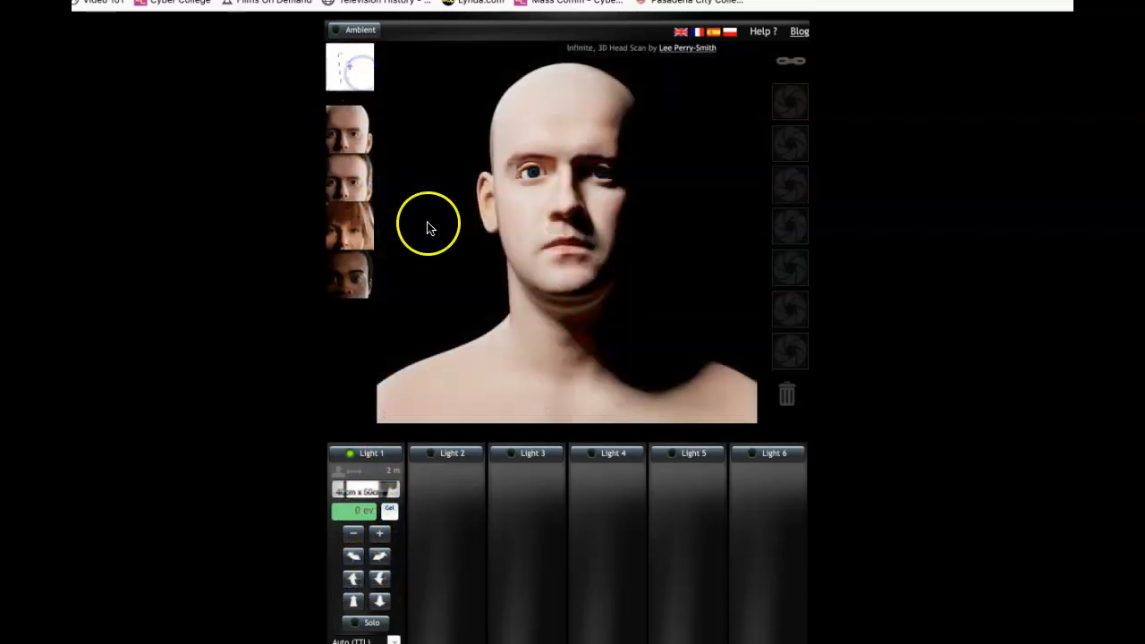
- Lower Light 1, raise it to above 1.88 m, left 0.48 m, front 0.48 m, and check its placement in the studio diagram
{"action": "left_click", "coordinate": [374, 582]}
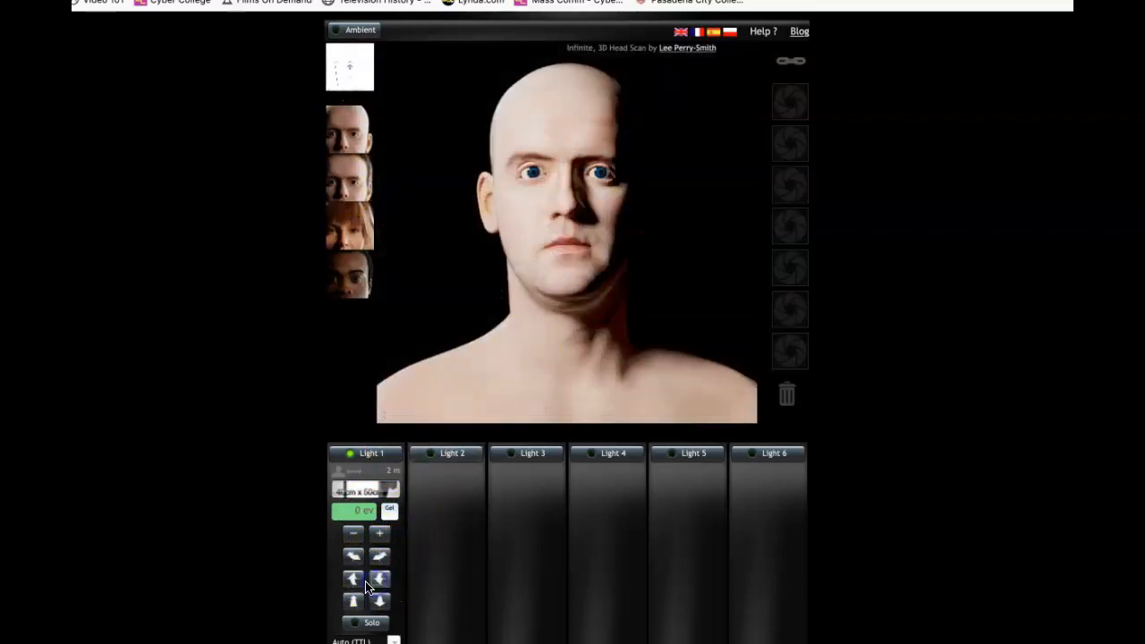
{"action": "left_click", "coordinate": [354, 579]}
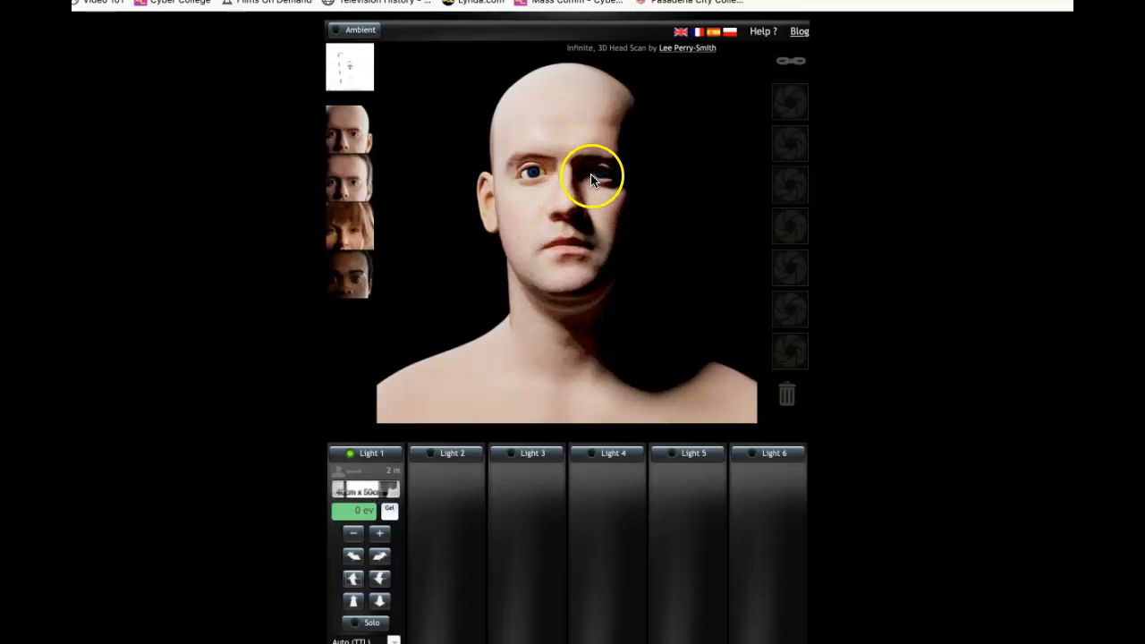
{"action": "left_click", "coordinate": [353, 583]}
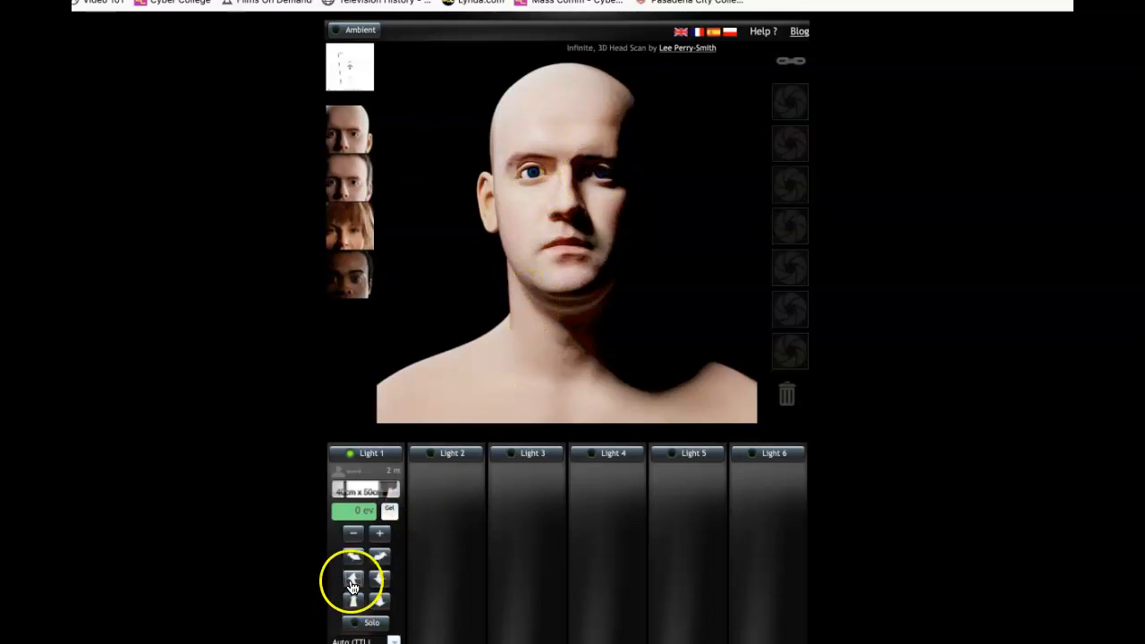
{"action": "left_click", "coordinate": [353, 584]}
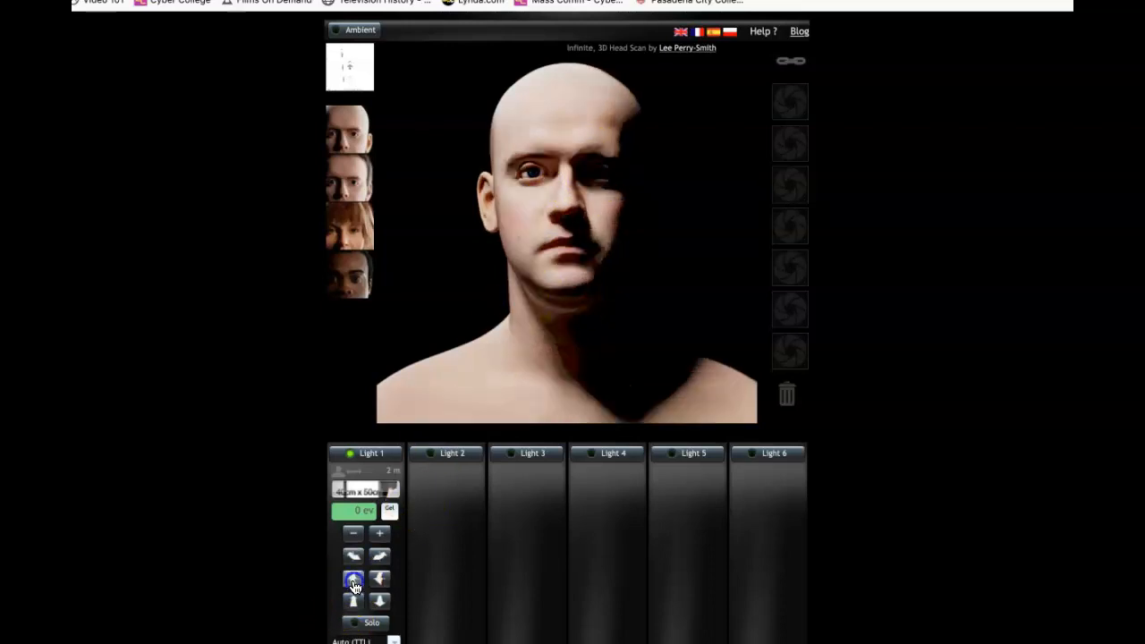
{"action": "left_click", "coordinate": [354, 583]}
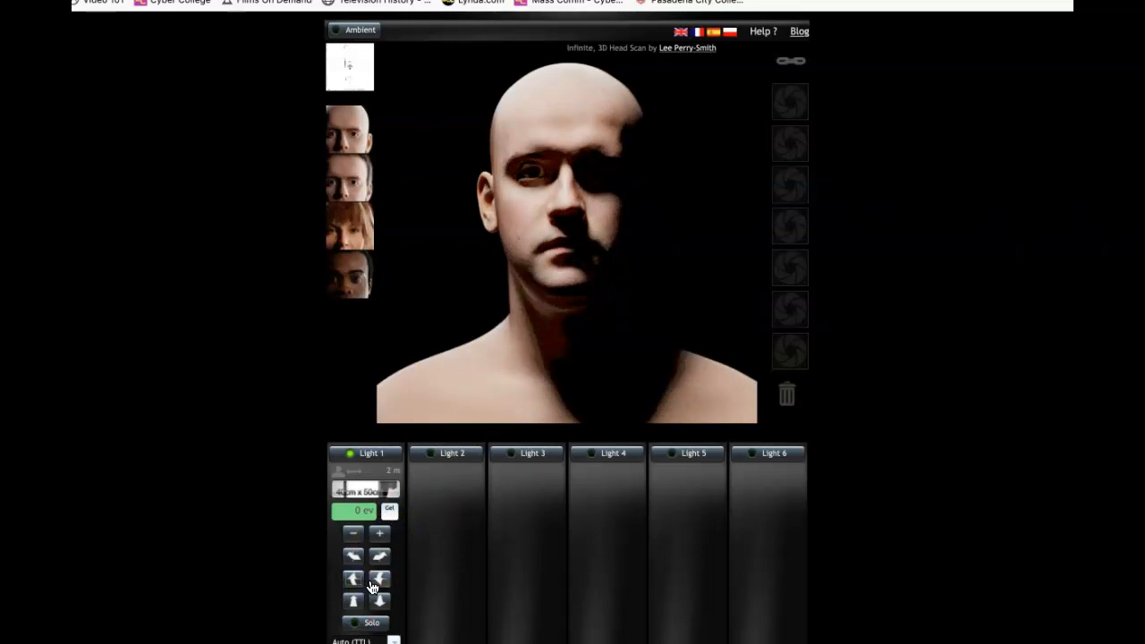
{"action": "left_click", "coordinate": [363, 76]}
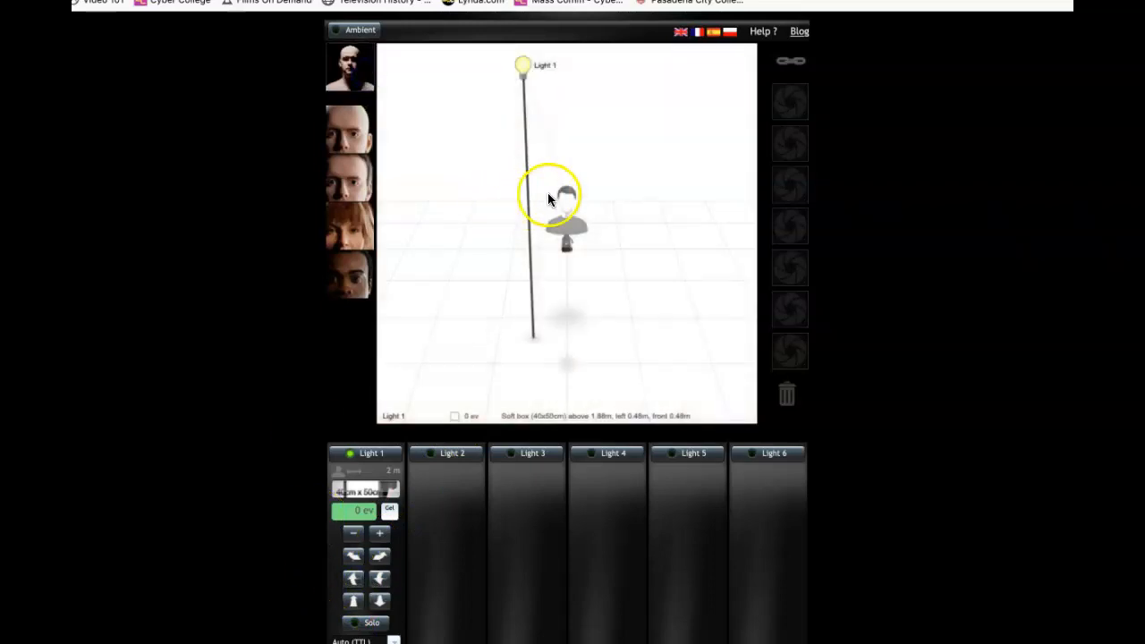
{"action": "left_click", "coordinate": [349, 68]}
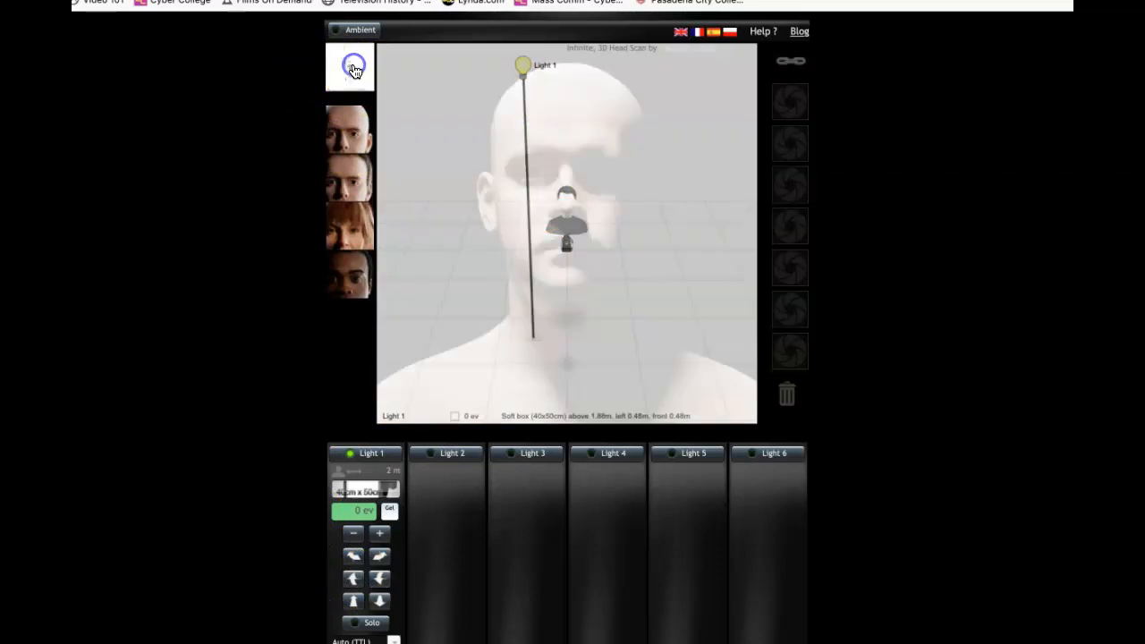
- Raise Light 1 directly overhead to above 2 m and check its placement in the studio diagram
{"action": "left_click", "coordinate": [354, 578]}
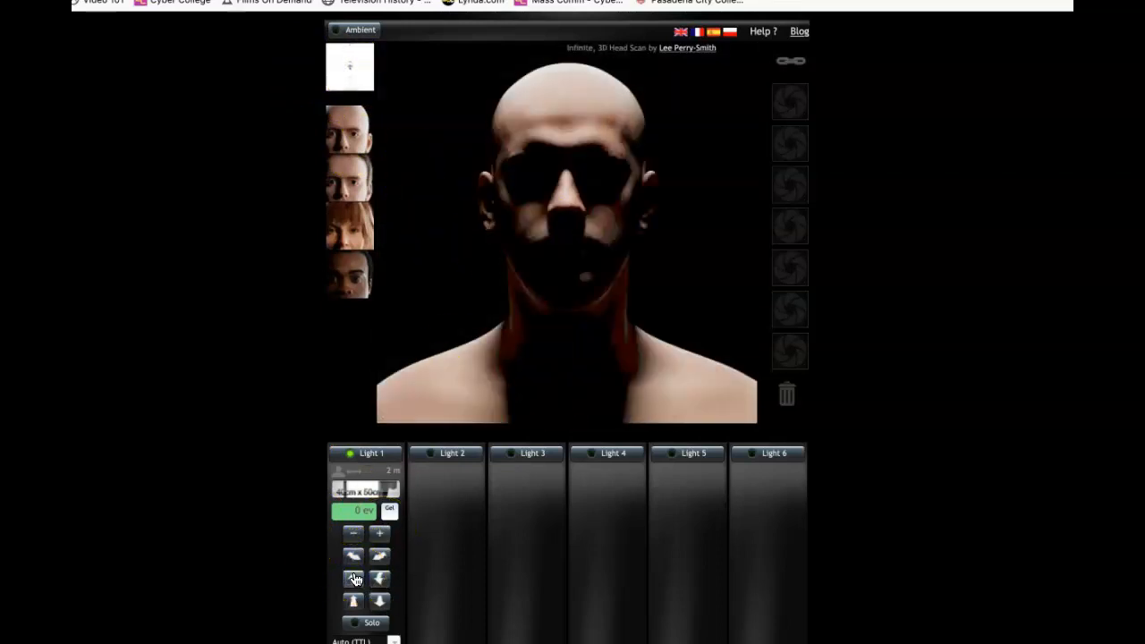
{"action": "left_click", "coordinate": [353, 69]}
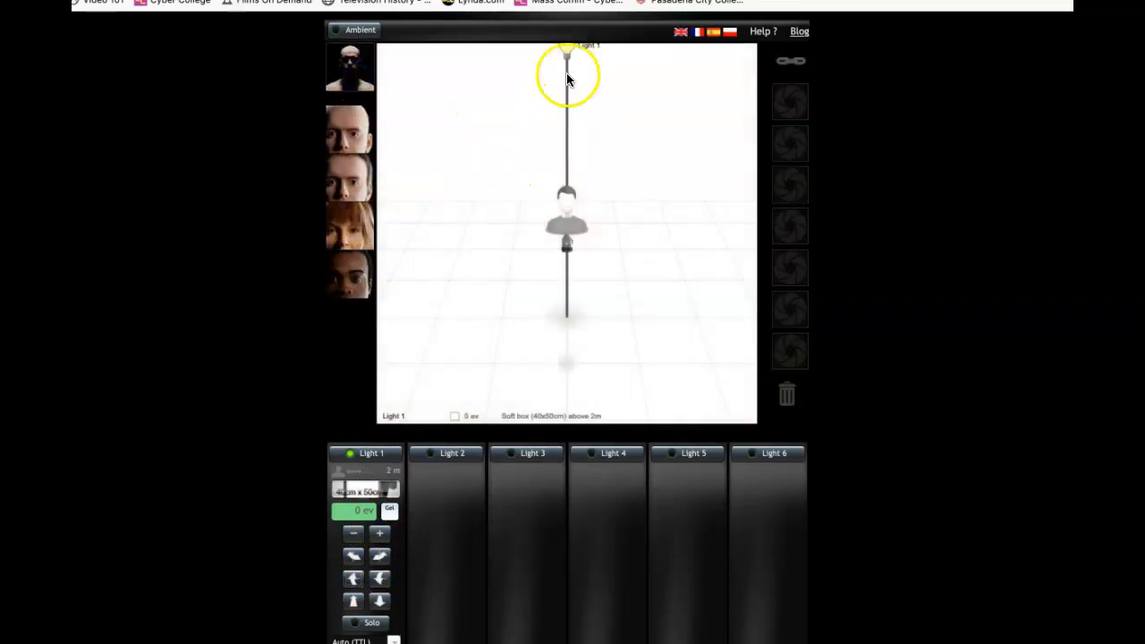
{"action": "left_click", "coordinate": [358, 72]}
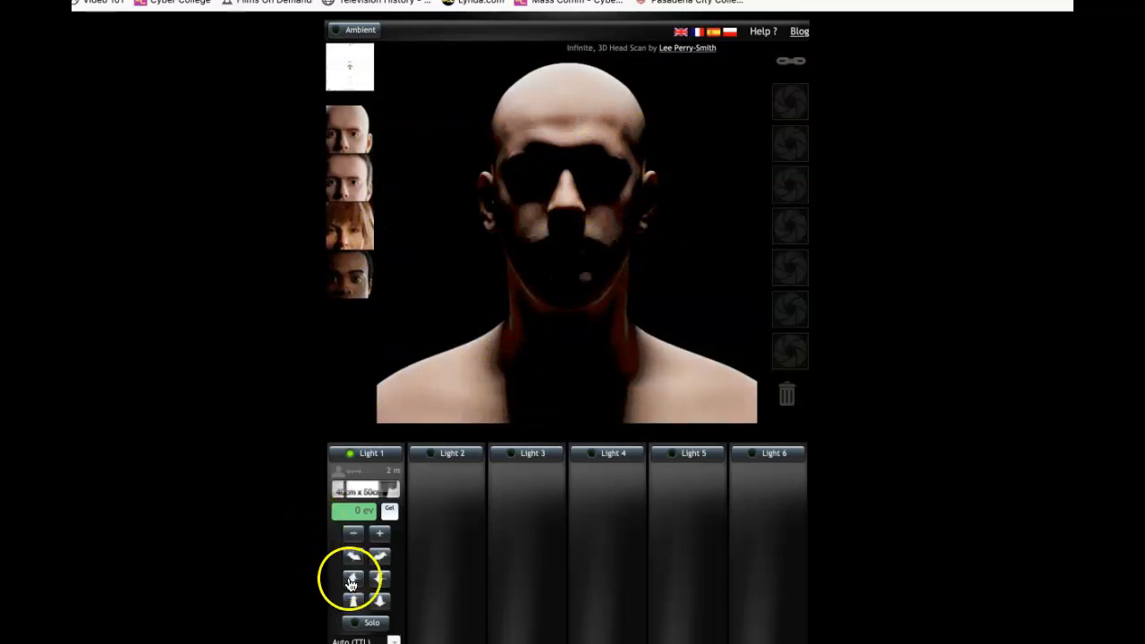
- Lower Light 1 from overhead to just above the subject's eye level on the front-left diagonal
{"action": "left_click", "coordinate": [379, 582]}
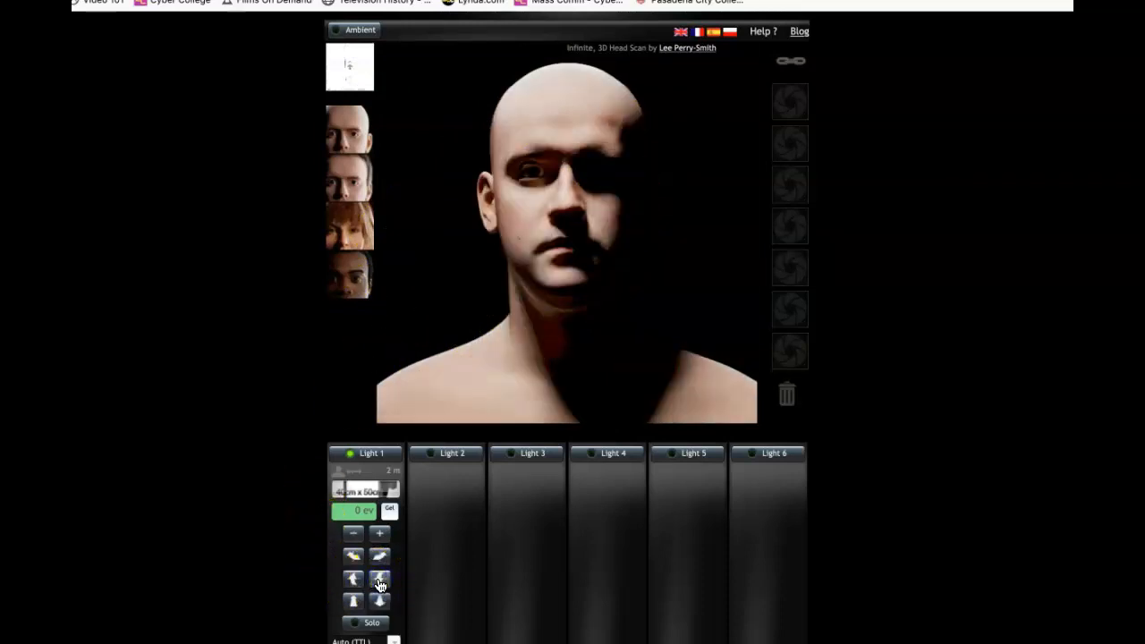
{"action": "left_click", "coordinate": [379, 584]}
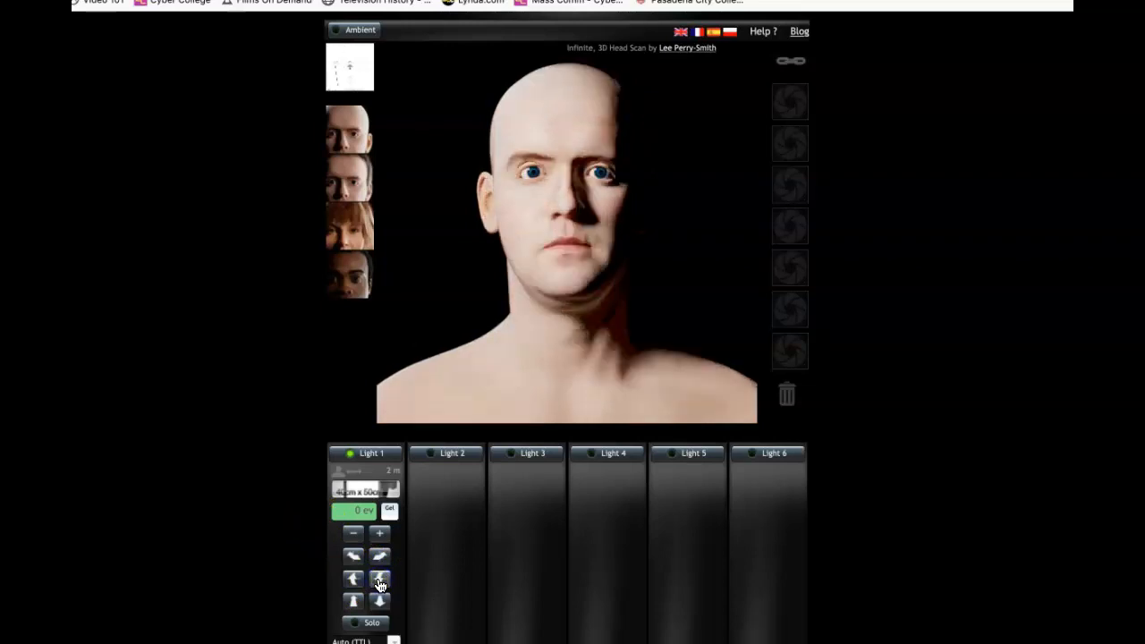
{"action": "scroll", "coordinate": [277, 548], "scroll_direction": "down", "scroll_amount": 1}
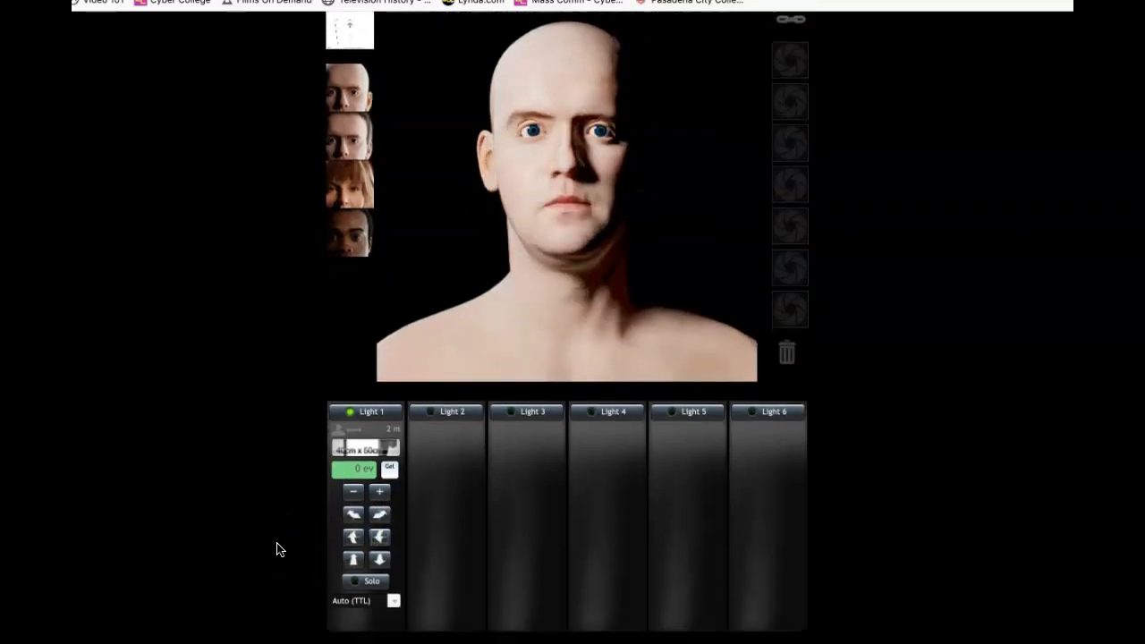
{"action": "scroll", "coordinate": [277, 548], "scroll_direction": "up", "scroll_amount": 1}
{"action": "scroll", "coordinate": [277, 548], "scroll_direction": "up", "scroll_amount": 1}
{"action": "scroll", "coordinate": [280, 549], "scroll_direction": "down", "scroll_amount": 1}
{"action": "scroll", "coordinate": [280, 549], "scroll_direction": "up", "scroll_amount": 1}
{"action": "scroll", "coordinate": [280, 549], "scroll_direction": "down", "scroll_amount": 1}
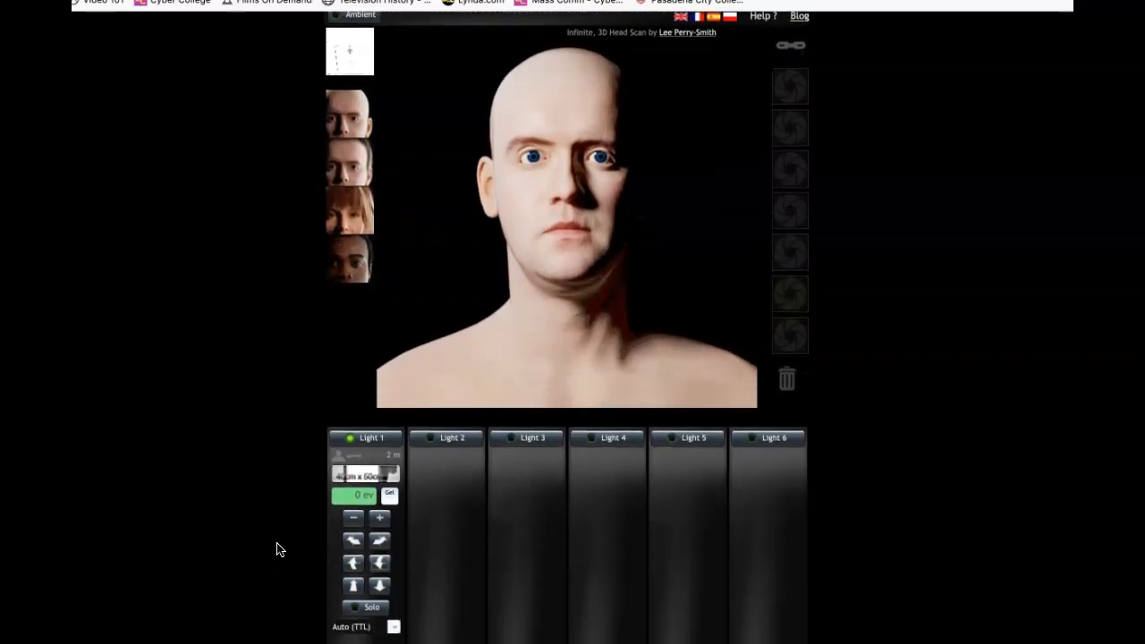
- Compare the portrait lighting with Light 1 moved nearer to and farther from the subject
{"action": "left_click", "coordinate": [353, 592]}
{"action": "left_click", "coordinate": [353, 590]}
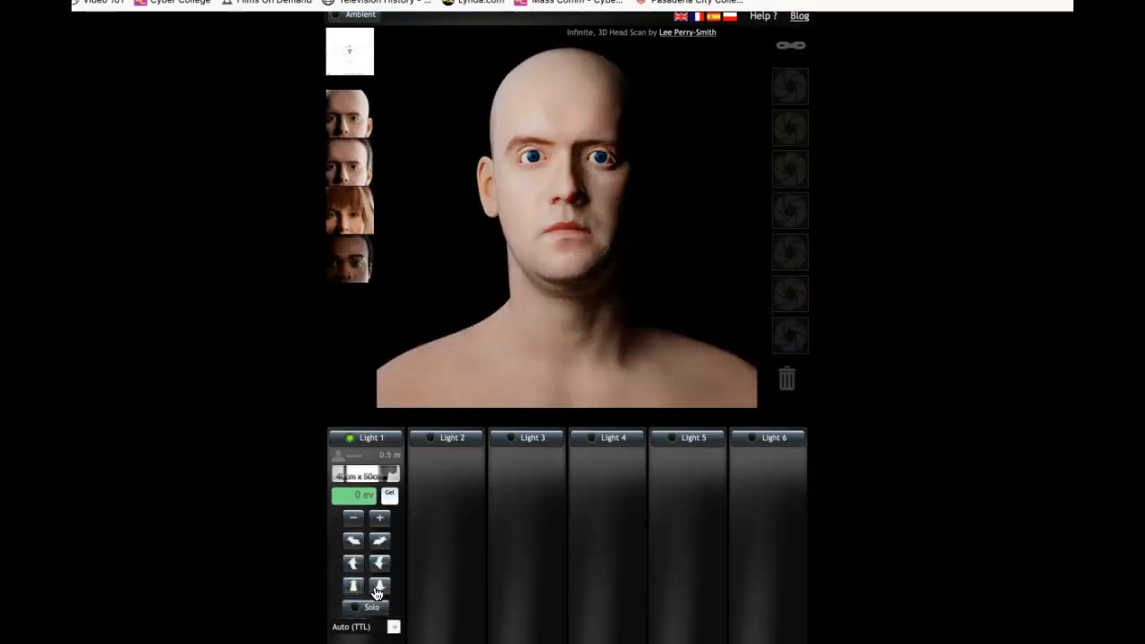
{"action": "left_click", "coordinate": [380, 593]}
{"action": "left_click", "coordinate": [354, 595]}
{"action": "left_click", "coordinate": [354, 595]}
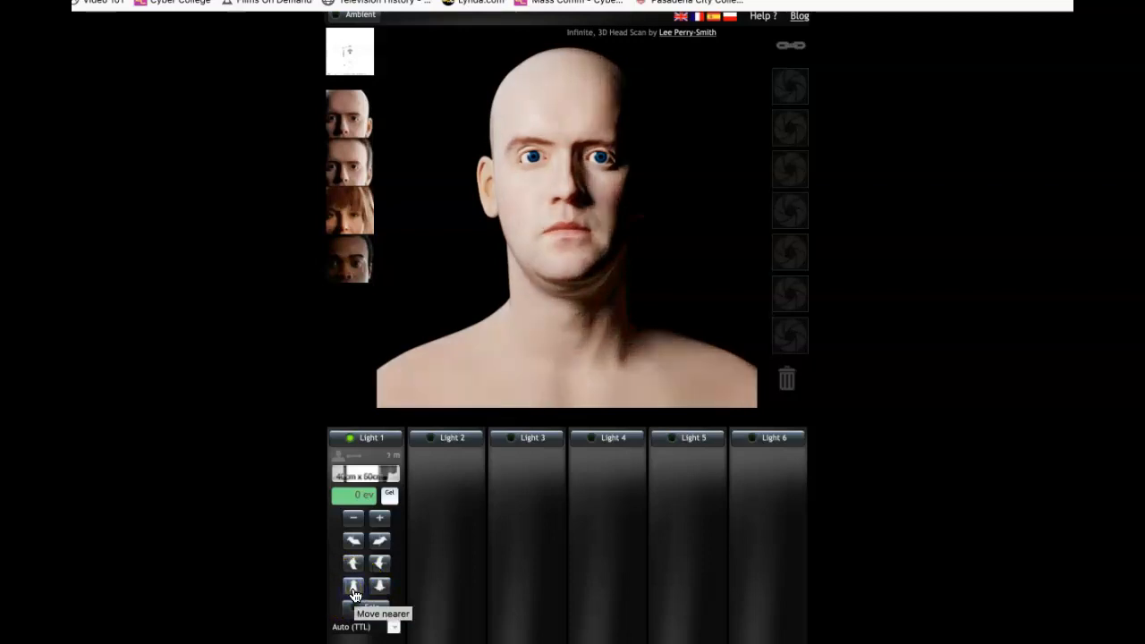
- In the studio diagram, move Light 1 nearer, set it back to left 1.3 m, front 1.3 m, and return to the portrait view
{"action": "left_click", "coordinate": [371, 40]}
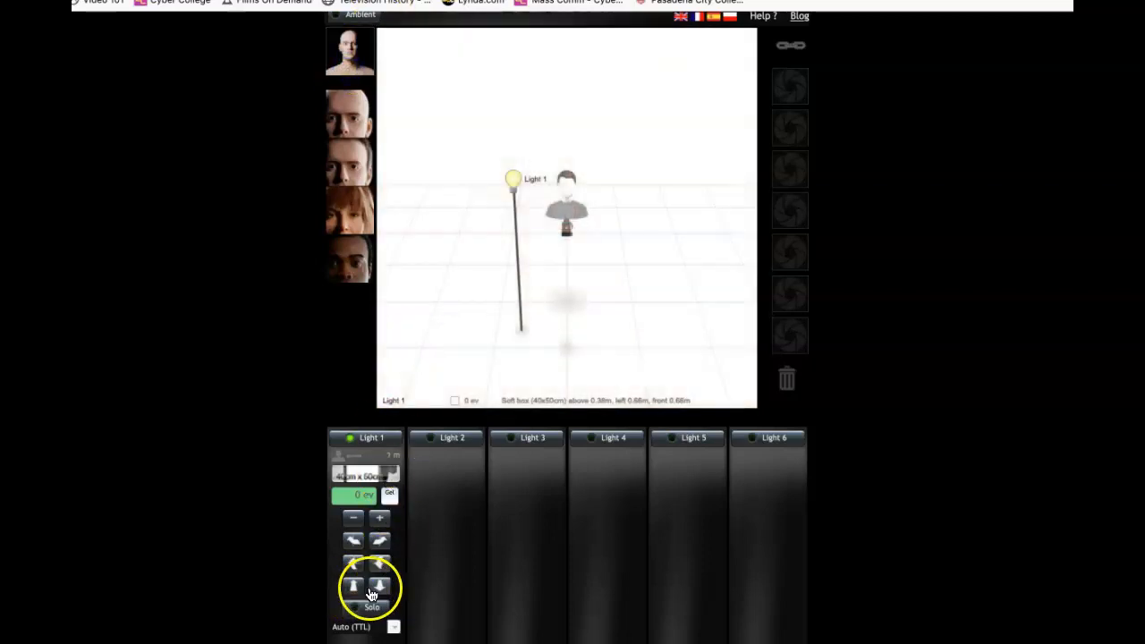
{"action": "left_click", "coordinate": [352, 590]}
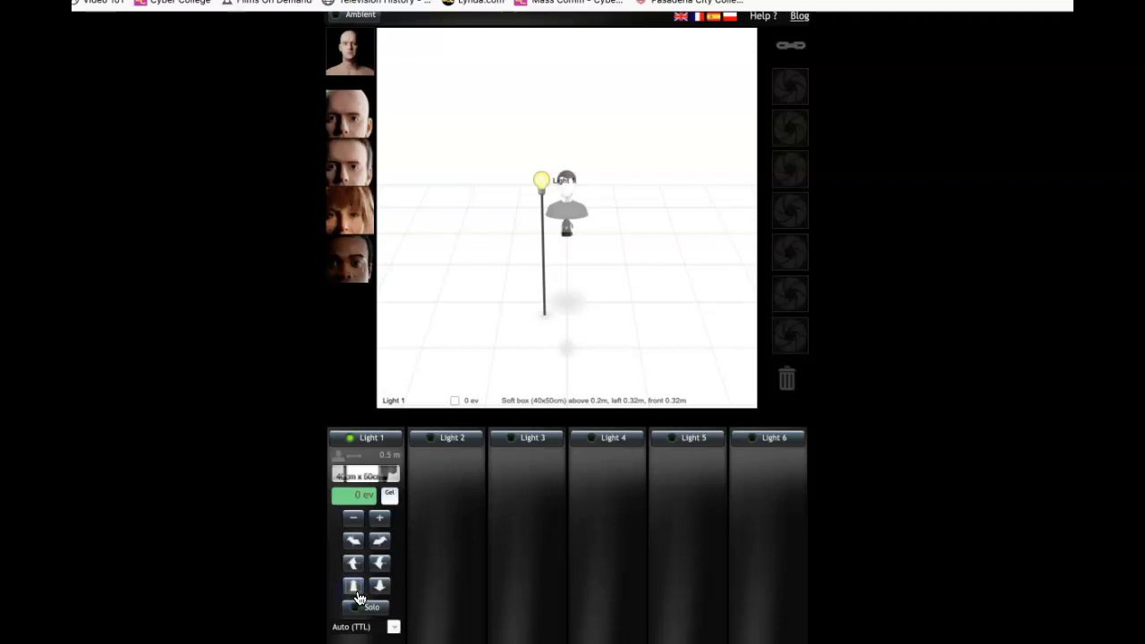
{"action": "left_click", "coordinate": [380, 587]}
{"action": "left_click", "coordinate": [383, 589]}
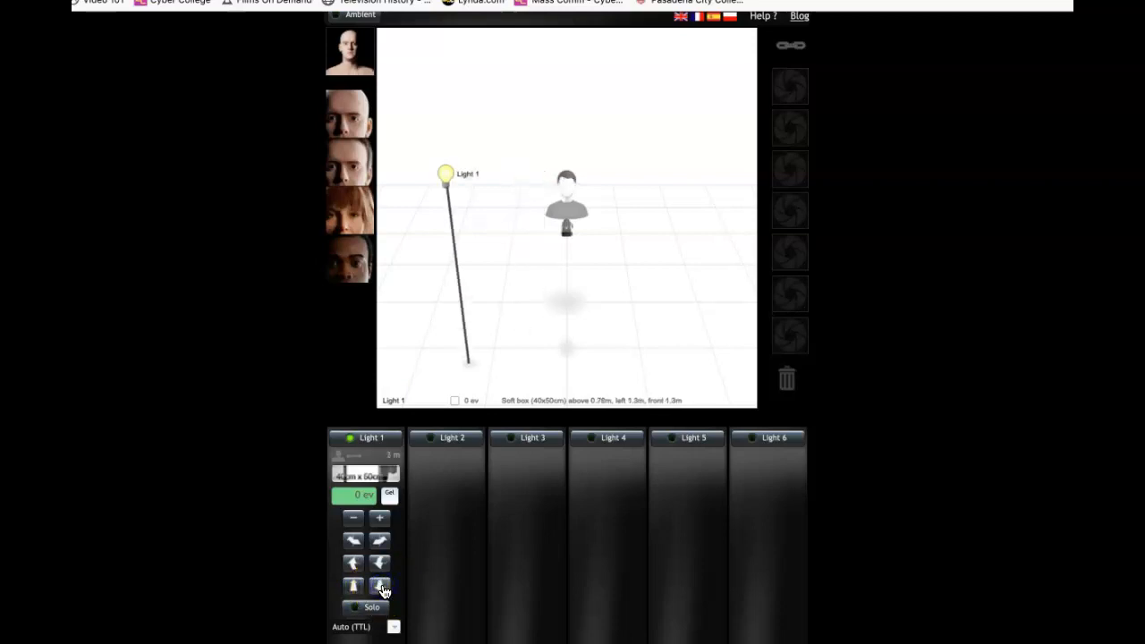
{"action": "left_click", "coordinate": [355, 587]}
{"action": "left_click", "coordinate": [379, 587]}
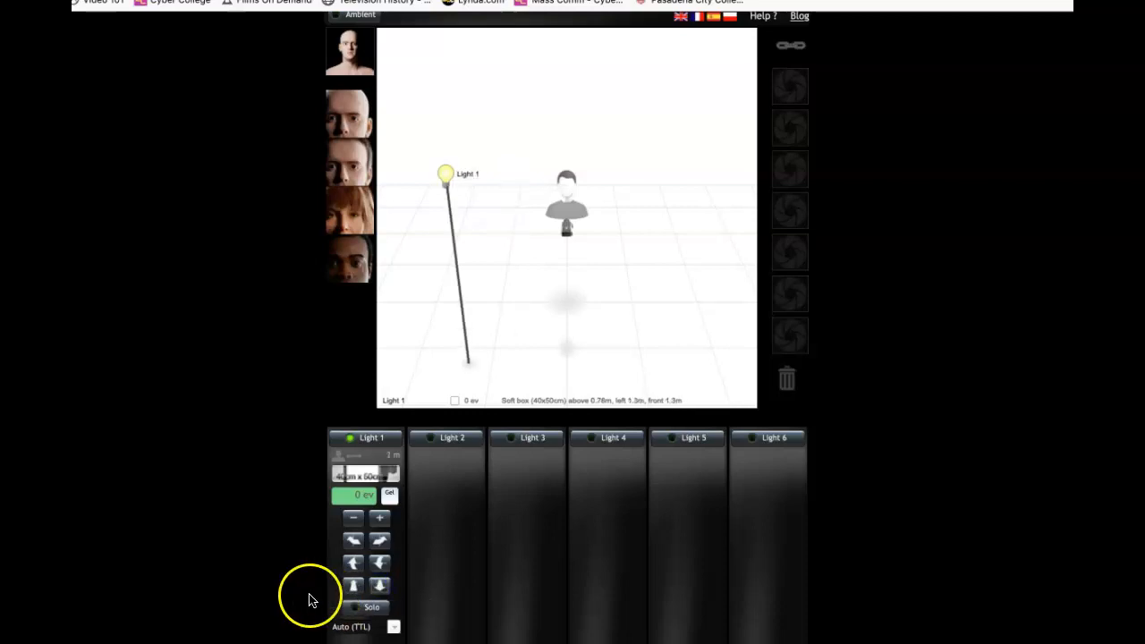
{"action": "left_click", "coordinate": [356, 54]}
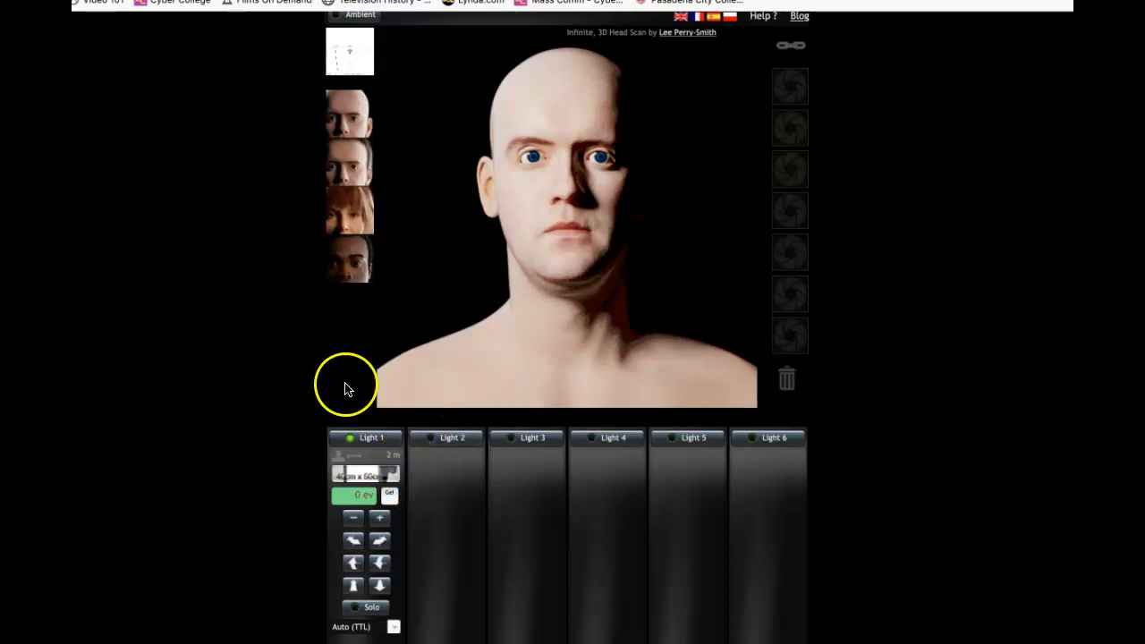
- Switch to the portrait subject in the purple polo shirt and try the 60cm x 90cm soft box on Light 1 before restoring 40cm x 50cm
{"action": "left_click", "coordinate": [355, 275]}
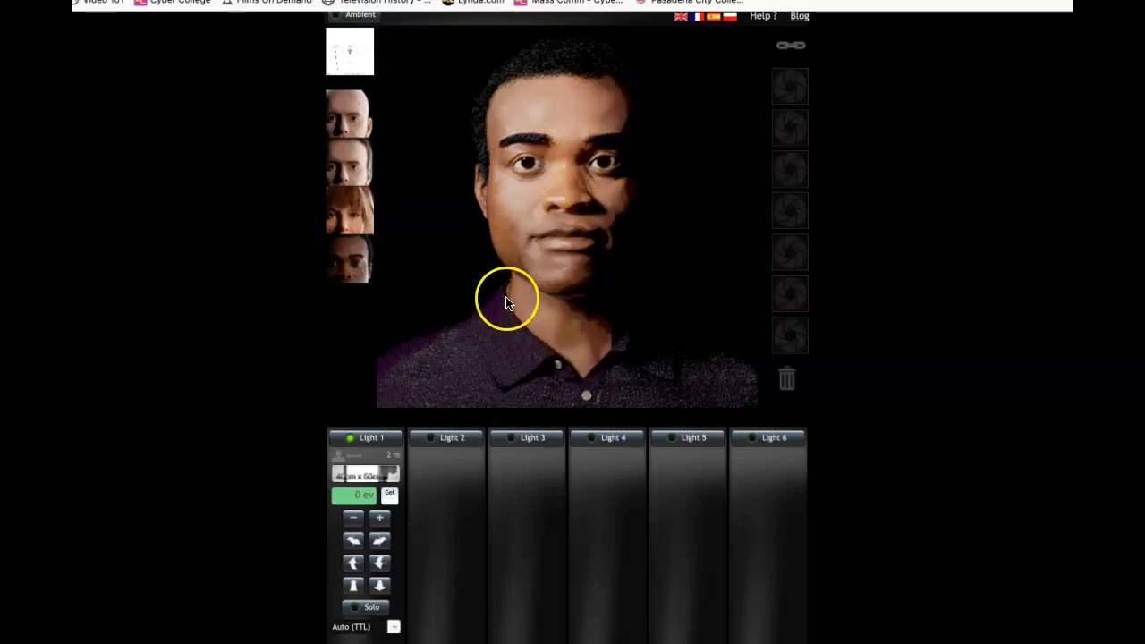
{"action": "left_click", "coordinate": [374, 475]}
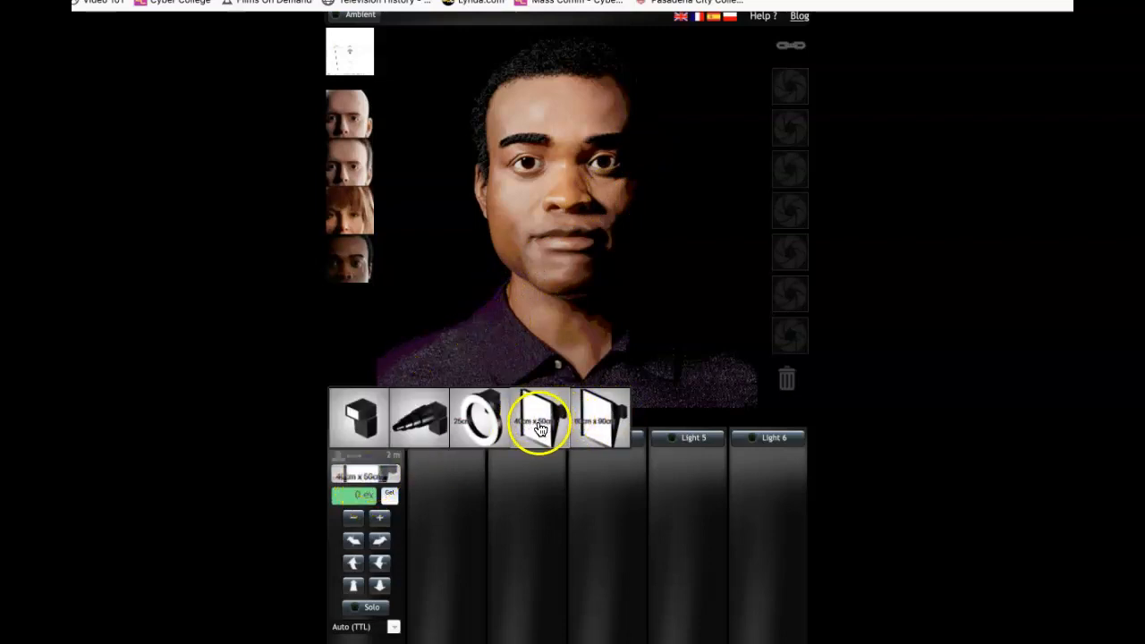
{"action": "left_click", "coordinate": [595, 433]}
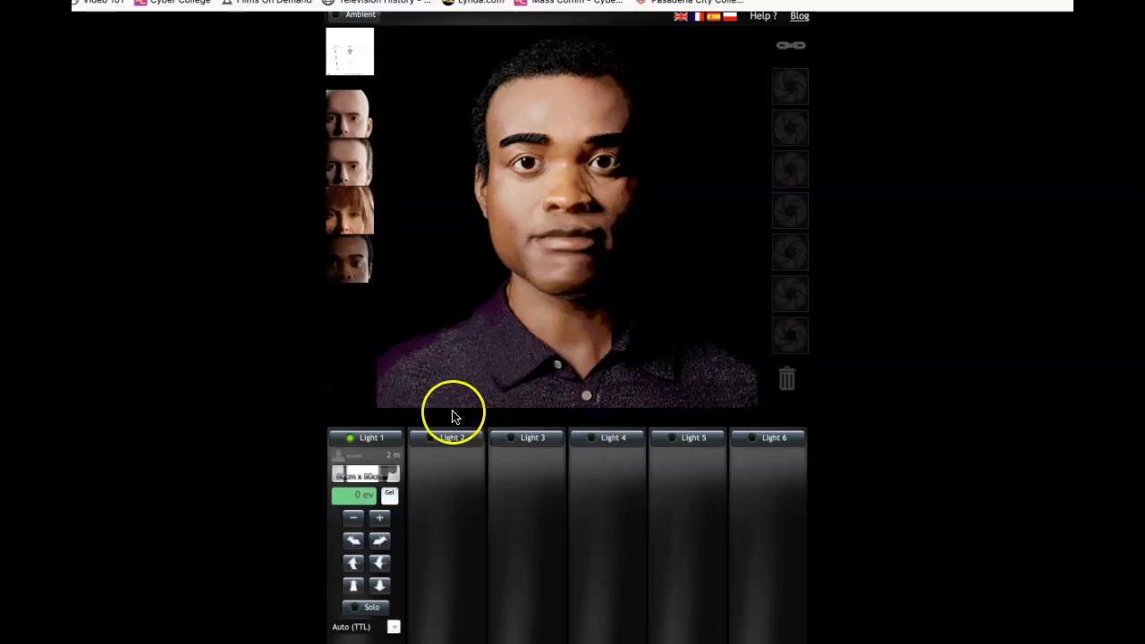
{"action": "left_click", "coordinate": [382, 472]}
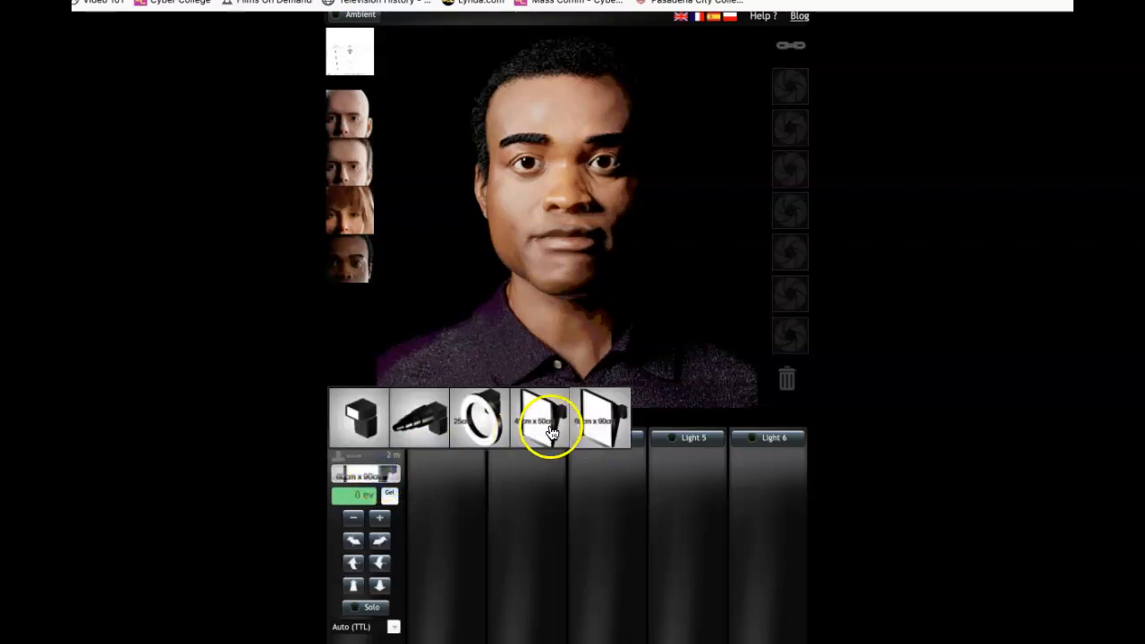
{"action": "left_click", "coordinate": [526, 438]}
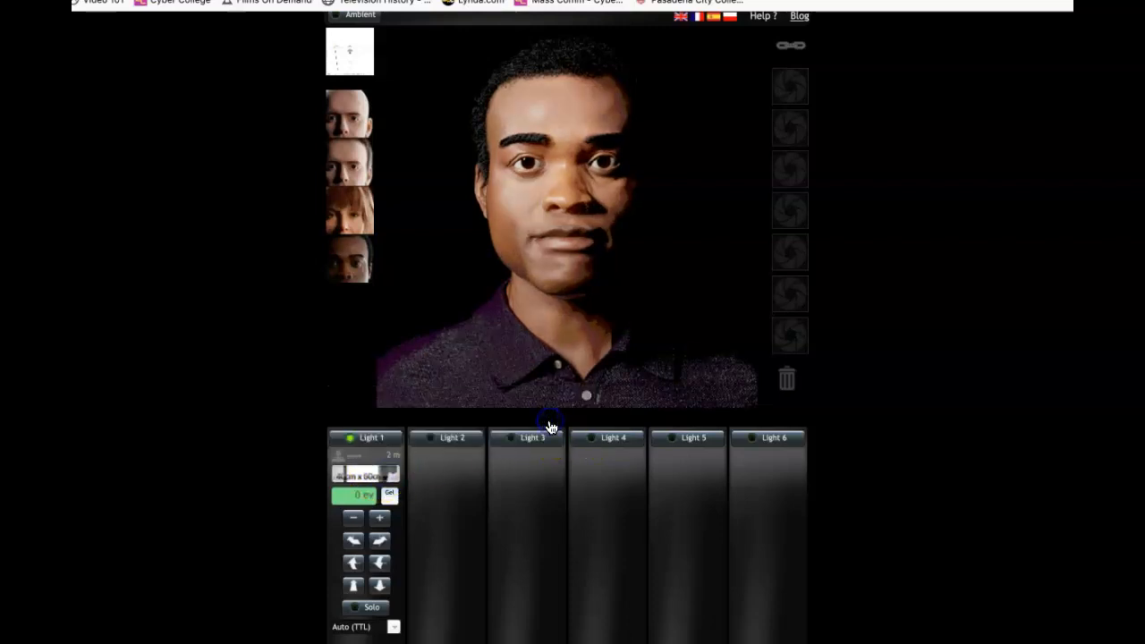
- Turn on Light 2, set its instrument to the bare strobe, and view the other instrument choices
{"action": "left_click", "coordinate": [433, 441]}
{"action": "left_click", "coordinate": [447, 475]}
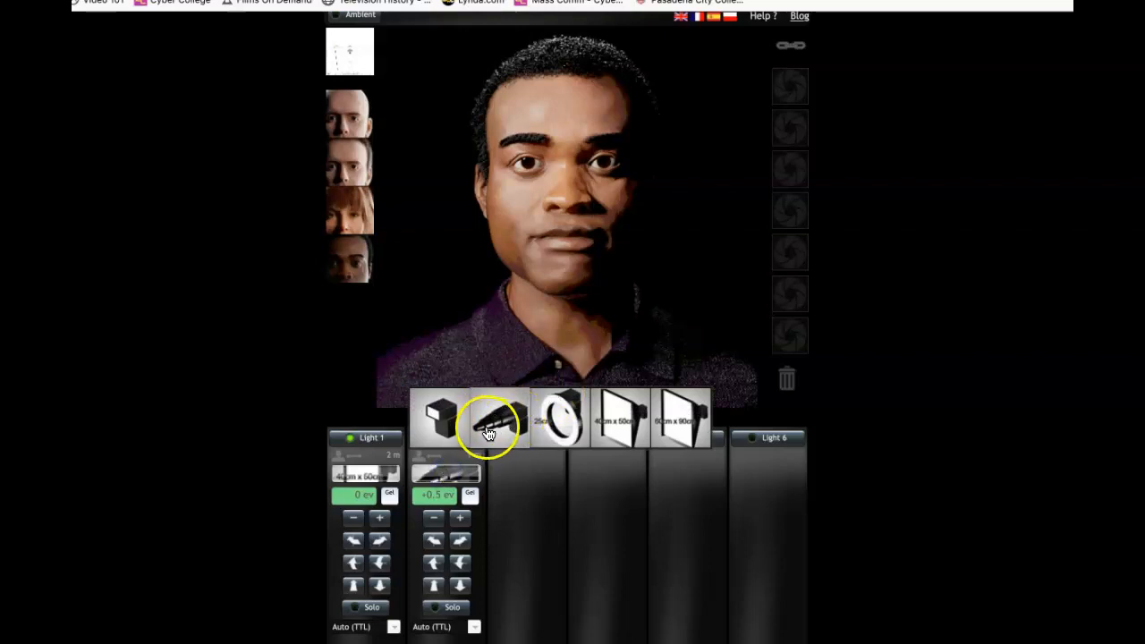
{"action": "left_click", "coordinate": [446, 418]}
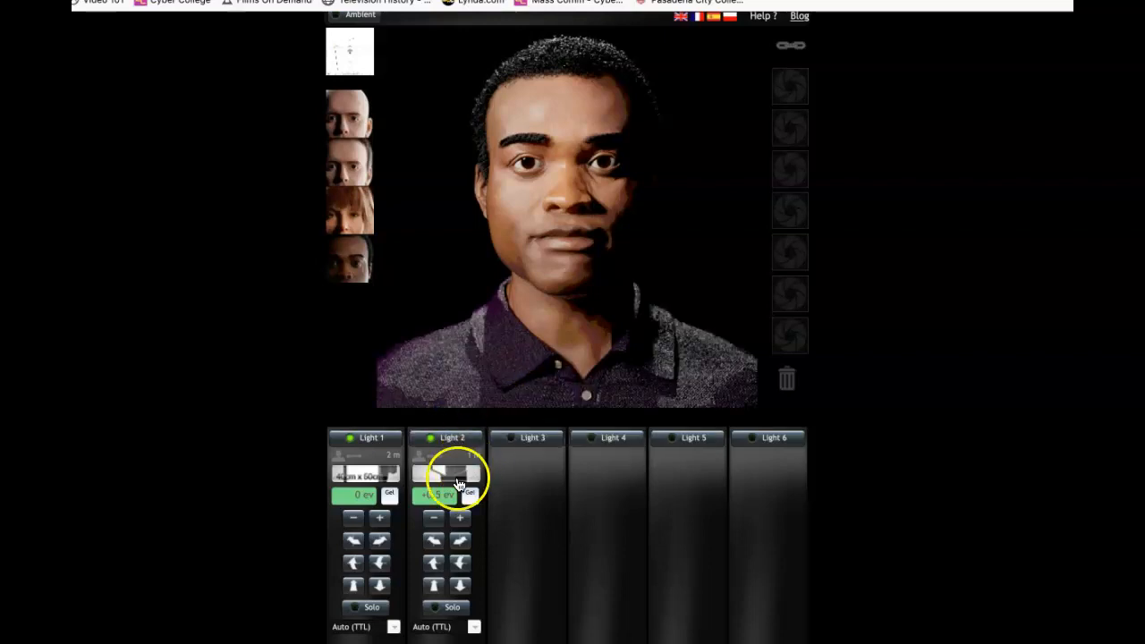
{"action": "left_click", "coordinate": [451, 473]}
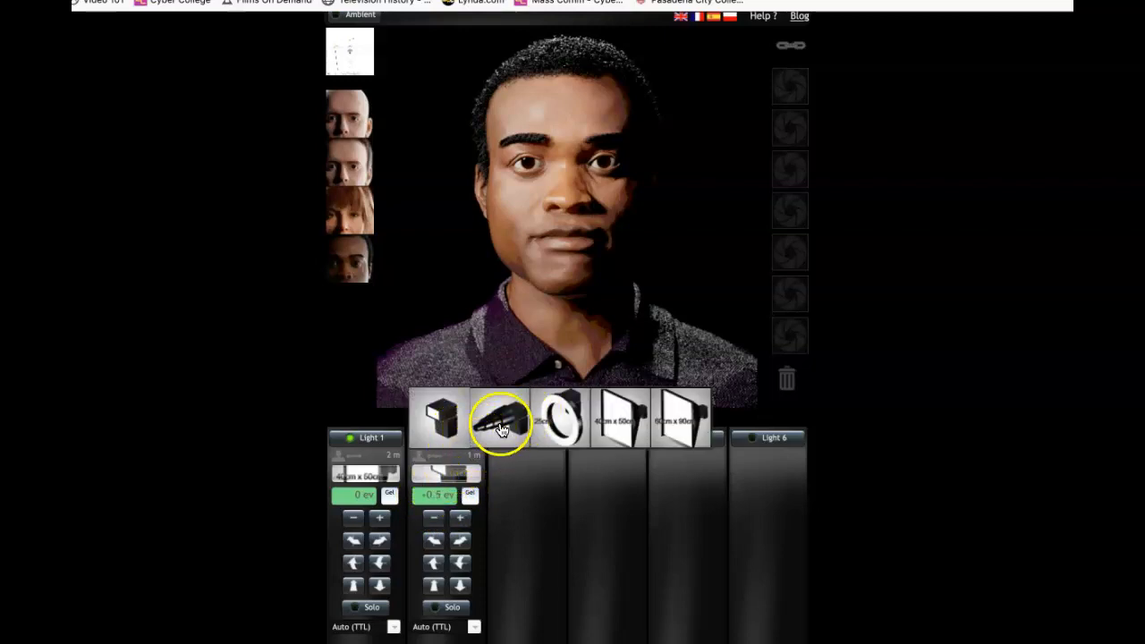
- Lower Light 2 to the subject's level in the studio diagram, rotate it round to the front, and return to the portrait view
{"action": "left_click", "coordinate": [347, 53]}
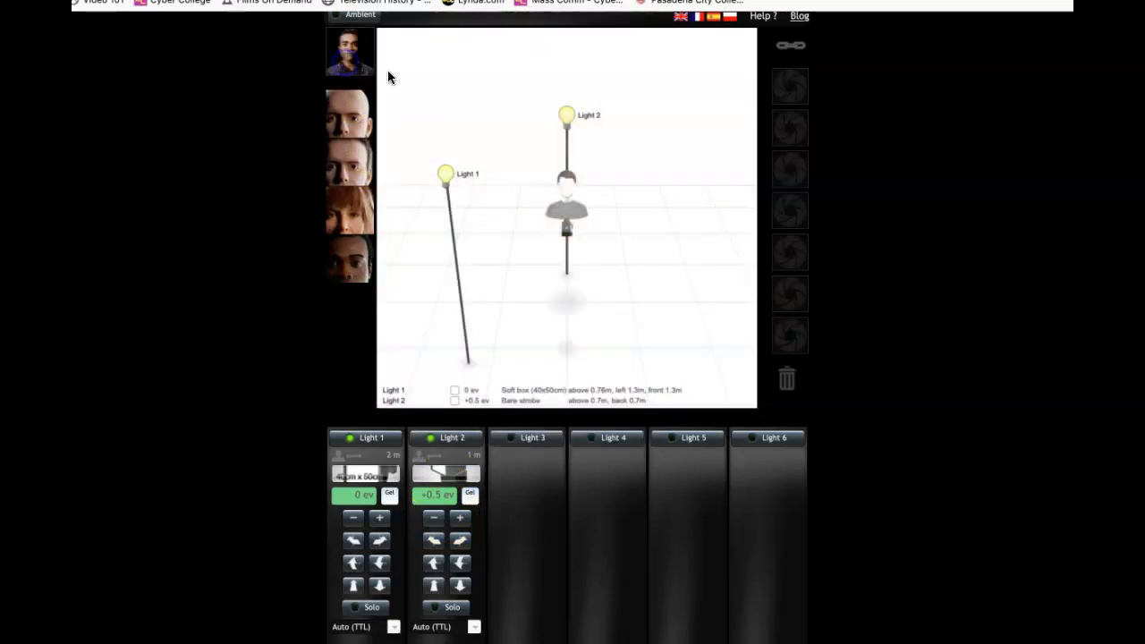
{"action": "left_click", "coordinate": [460, 564]}
{"action": "left_click", "coordinate": [460, 564]}
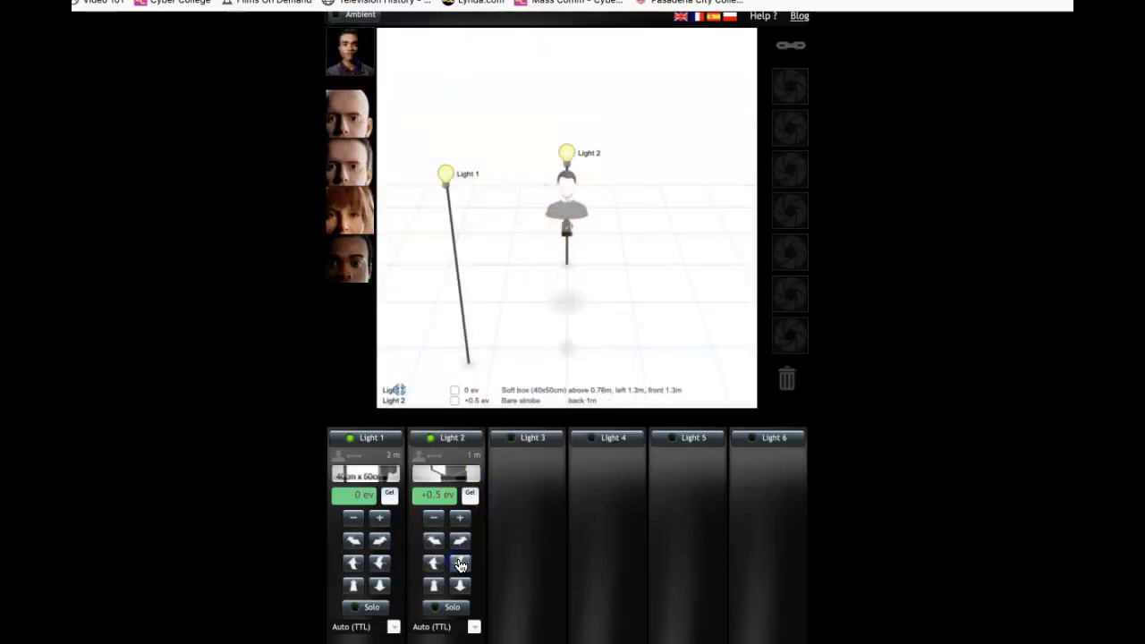
{"action": "left_click", "coordinate": [434, 541]}
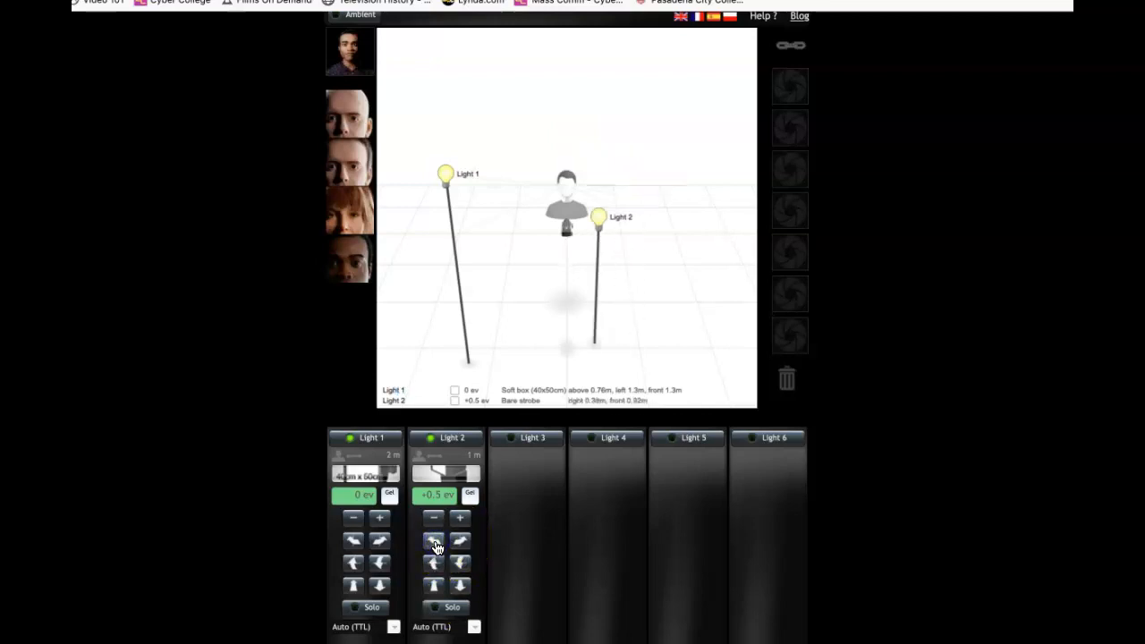
{"action": "left_click", "coordinate": [435, 543]}
{"action": "left_click", "coordinate": [368, 61]}
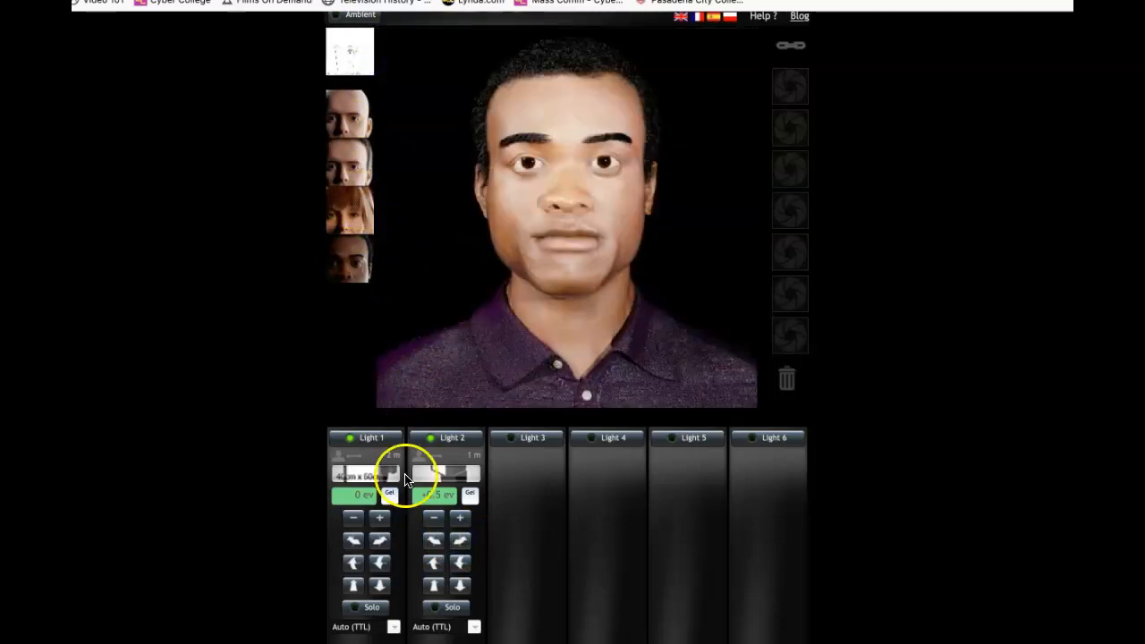
- Rotate Light 2 from the front around the subject's unlit side to a position behind the subject
{"action": "left_click", "coordinate": [459, 540]}
{"action": "left_click", "coordinate": [460, 542]}
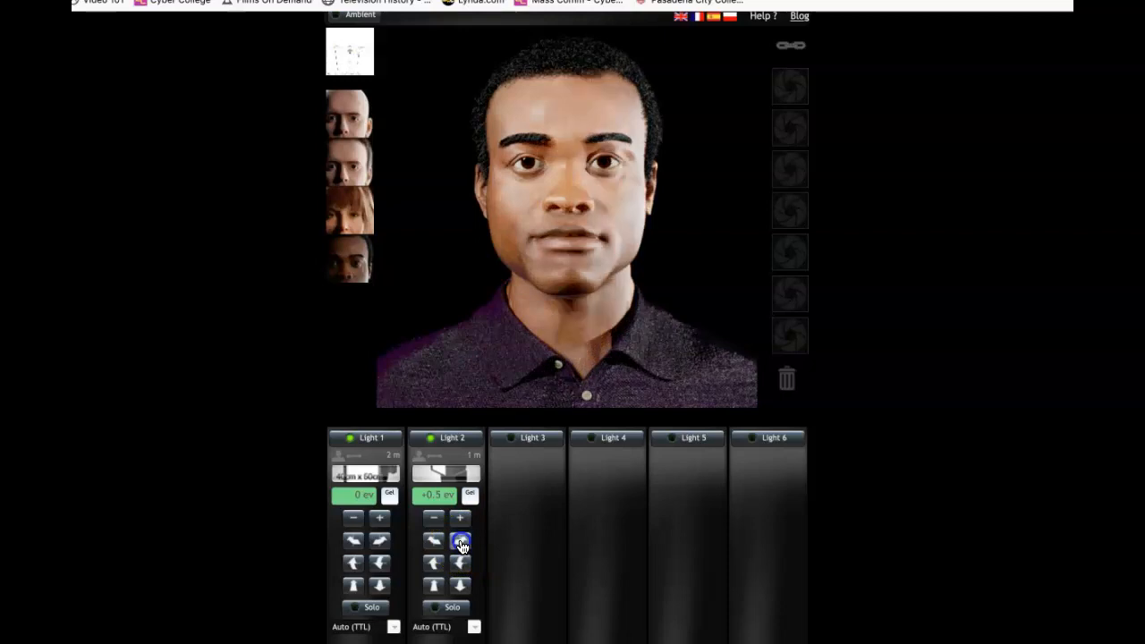
{"action": "left_click", "coordinate": [461, 542]}
{"action": "left_click", "coordinate": [461, 542]}
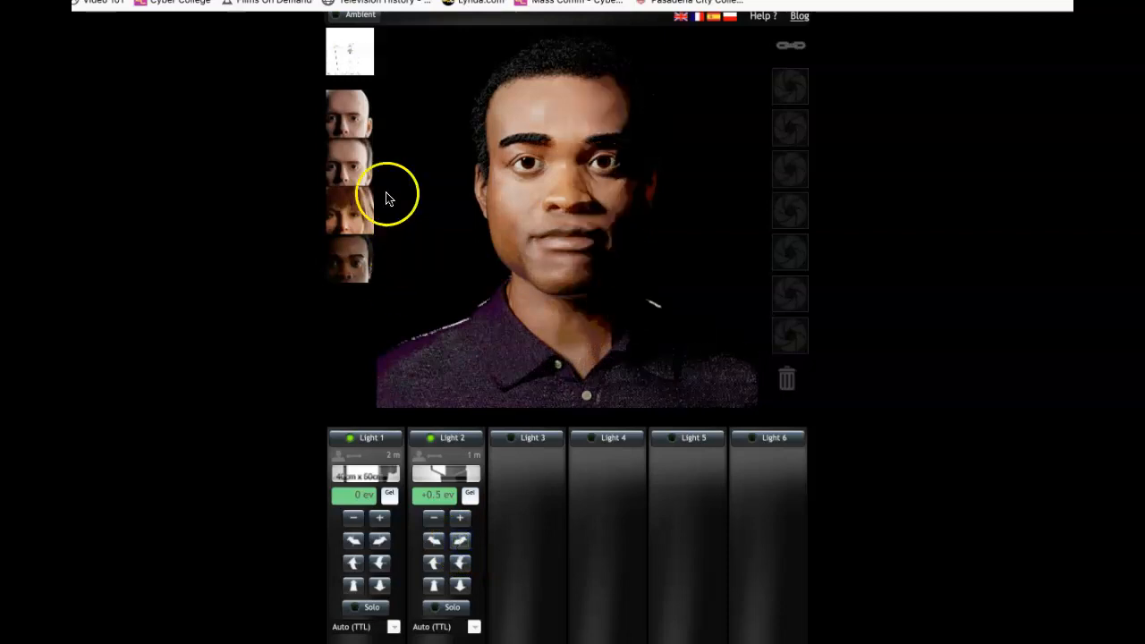
- Compare Light 2's position behind the subject in the studio diagram with its effect on the portrait
{"action": "left_click", "coordinate": [354, 58]}
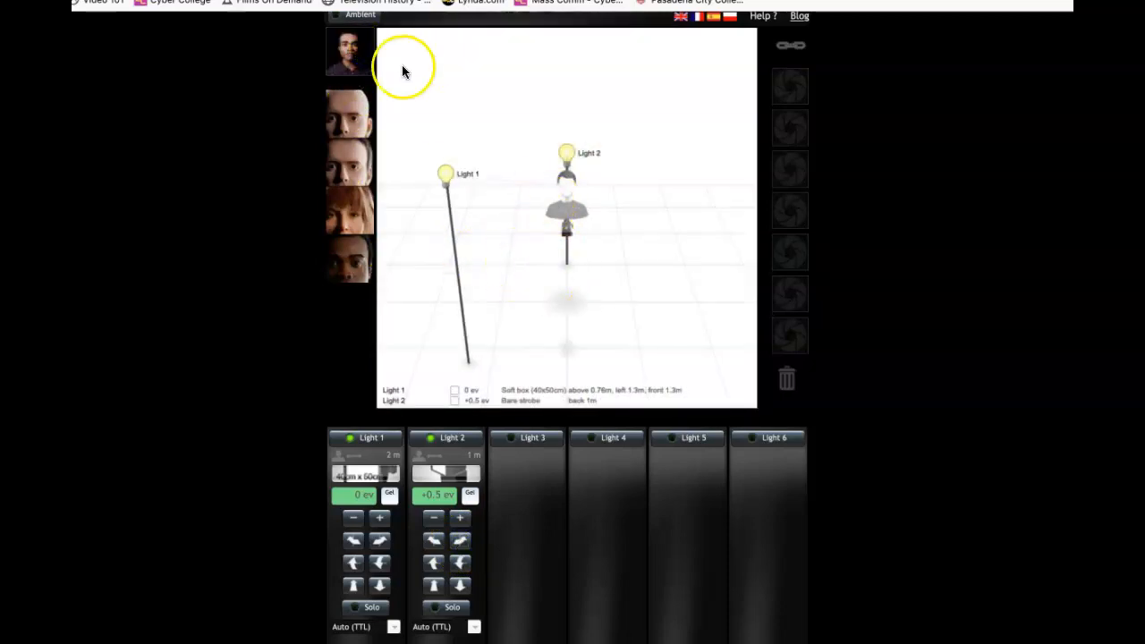
{"action": "left_click", "coordinate": [351, 52]}
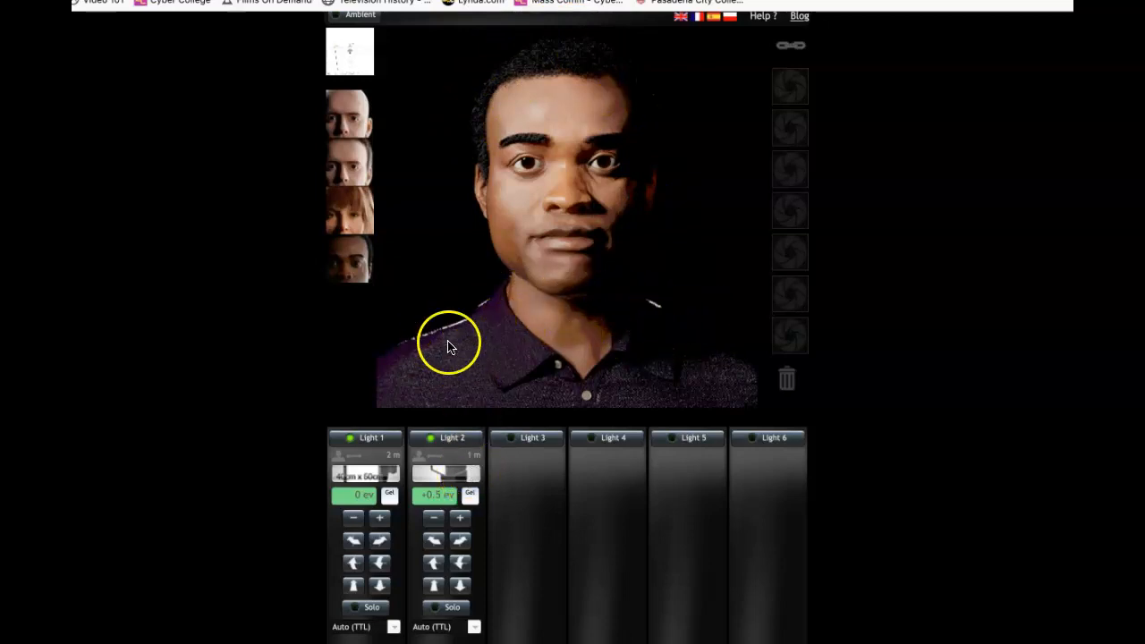
{"action": "left_click", "coordinate": [354, 52]}
{"action": "left_click", "coordinate": [539, 187]}
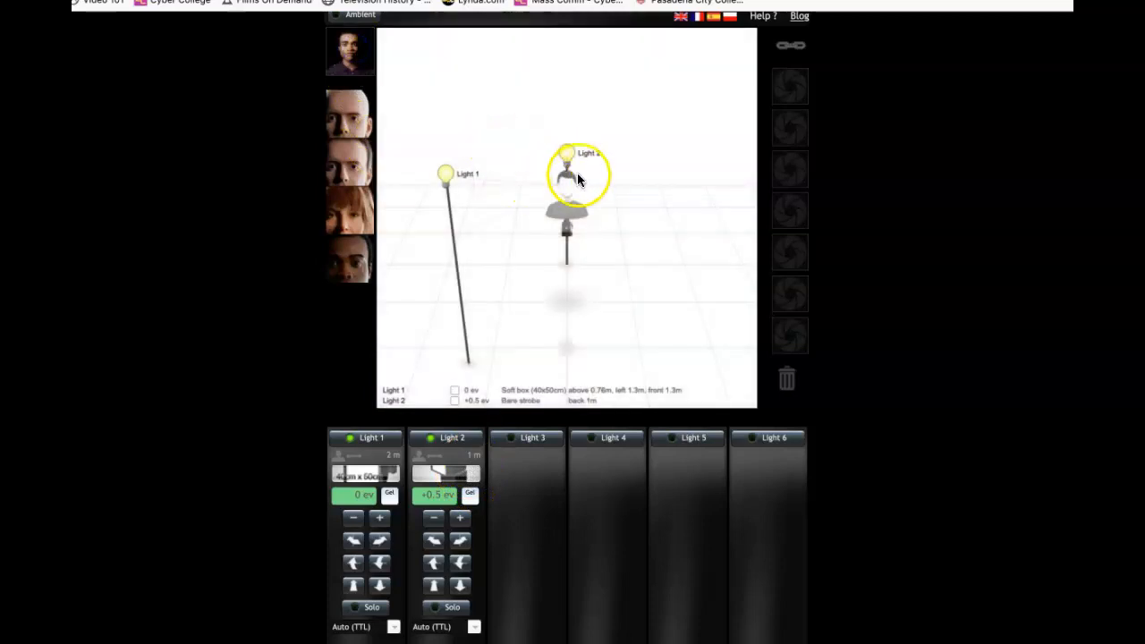
{"action": "left_click", "coordinate": [355, 56]}
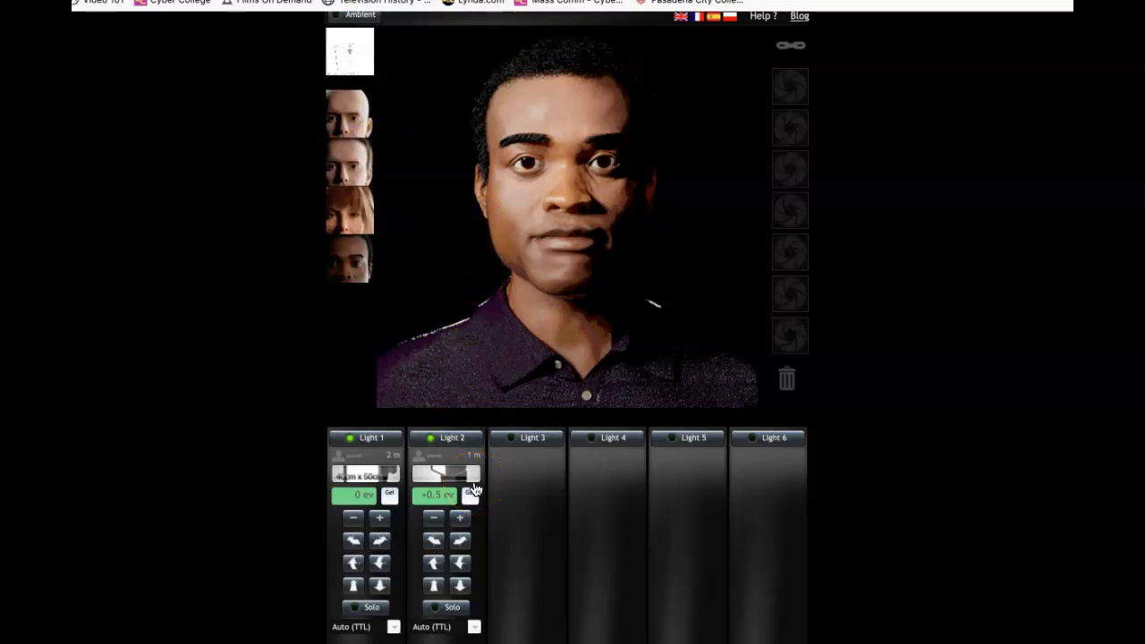
- Raise Light 2 above and behind the subject's head, to 0.86 m above and 0.5 m back
{"action": "left_click", "coordinate": [436, 566]}
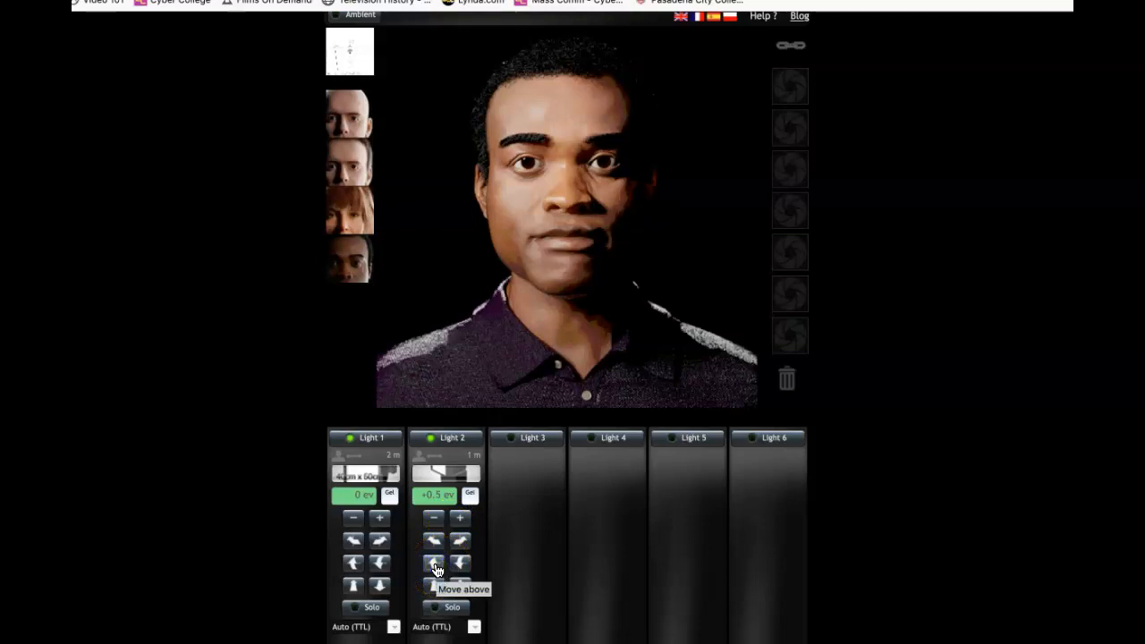
{"action": "left_click", "coordinate": [435, 566]}
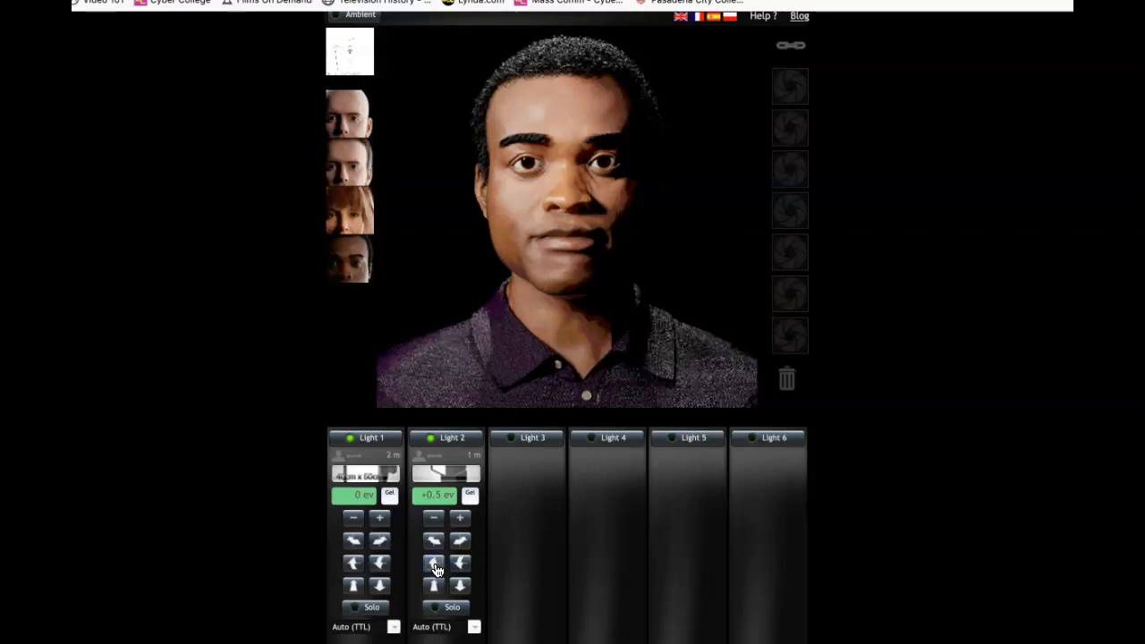
{"action": "left_click", "coordinate": [435, 566]}
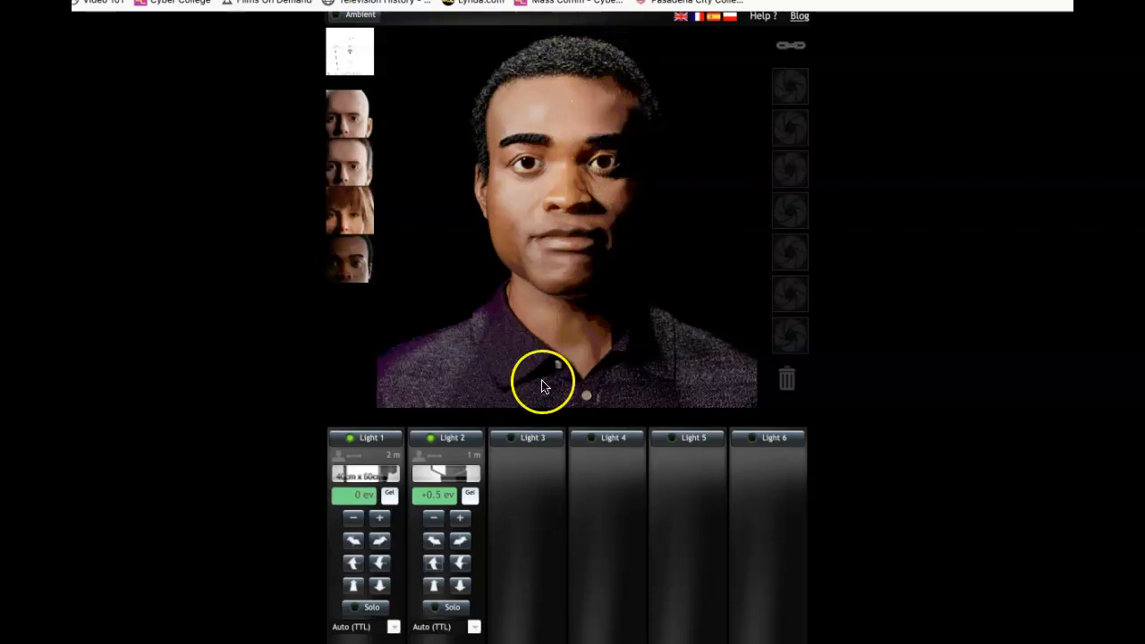
{"action": "left_click", "coordinate": [458, 565]}
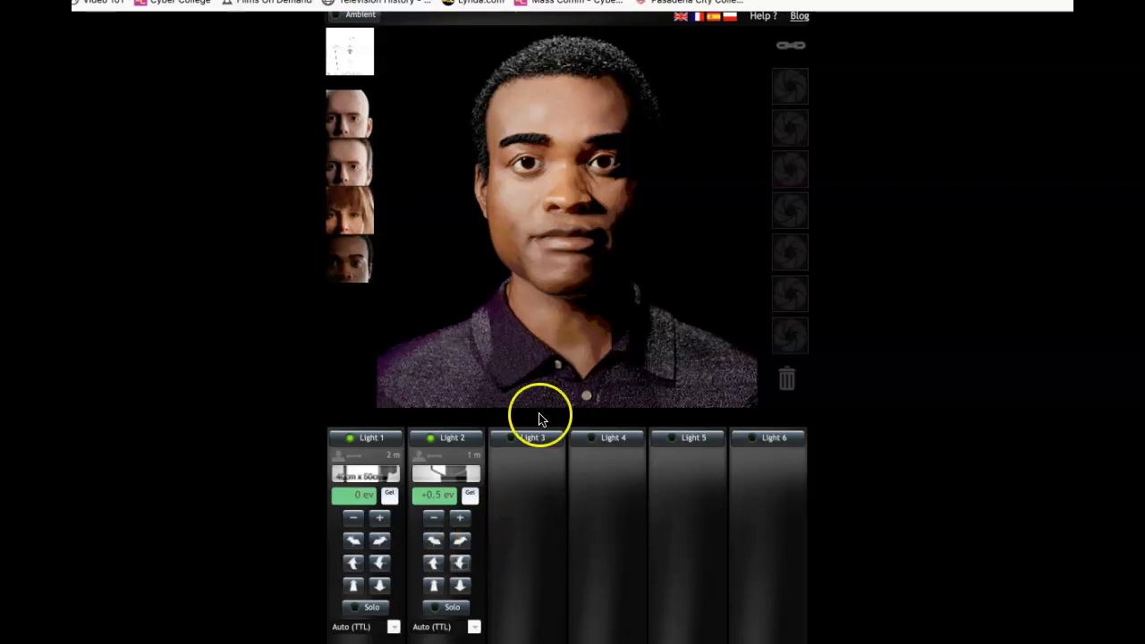
- Reduce Light 2's power to -0.5 ev and check its placement in the studio diagram before returning to the portrait
{"action": "left_click", "coordinate": [443, 525]}
{"action": "left_click", "coordinate": [443, 525]}
{"action": "left_click", "coordinate": [441, 523]}
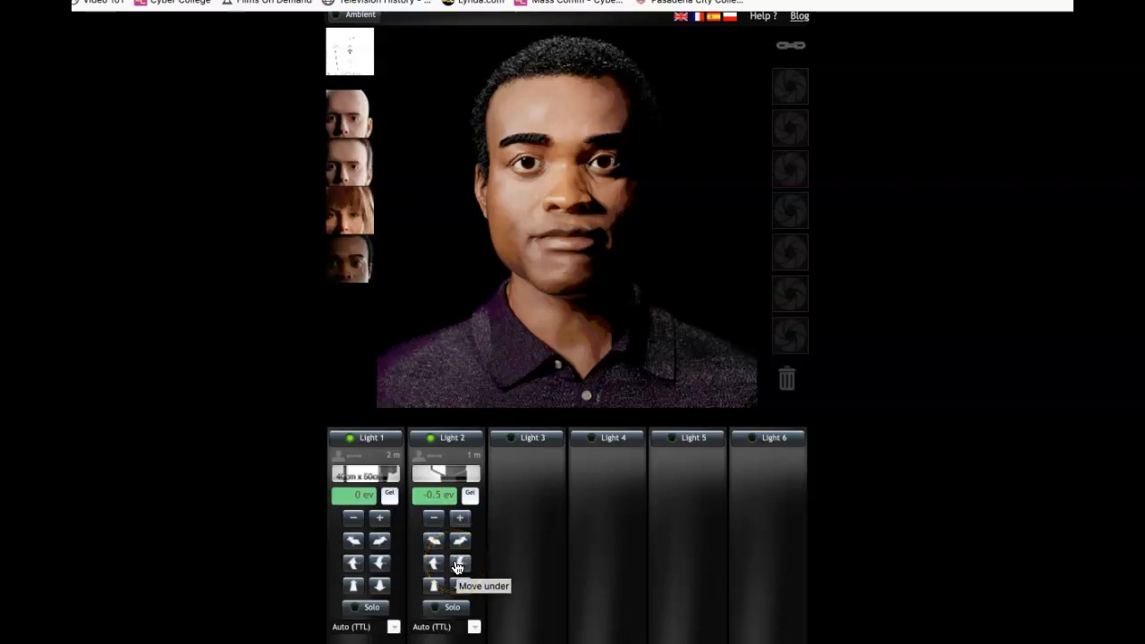
{"action": "left_click", "coordinate": [349, 54]}
{"action": "left_click", "coordinate": [504, 165]}
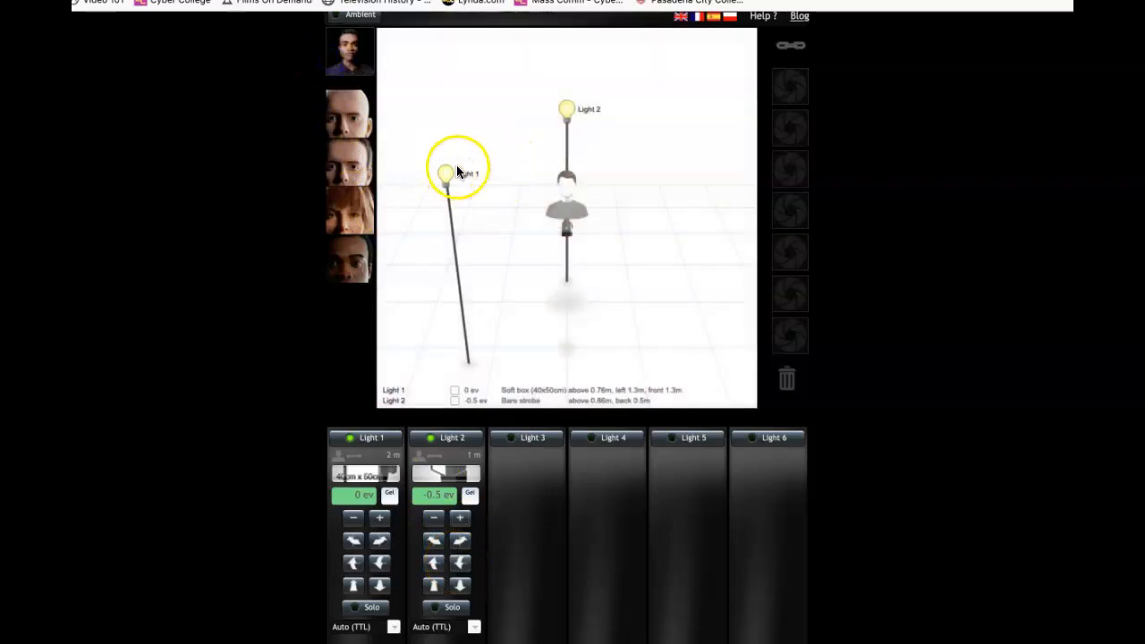
{"action": "left_click", "coordinate": [406, 105]}
{"action": "left_click", "coordinate": [346, 55]}
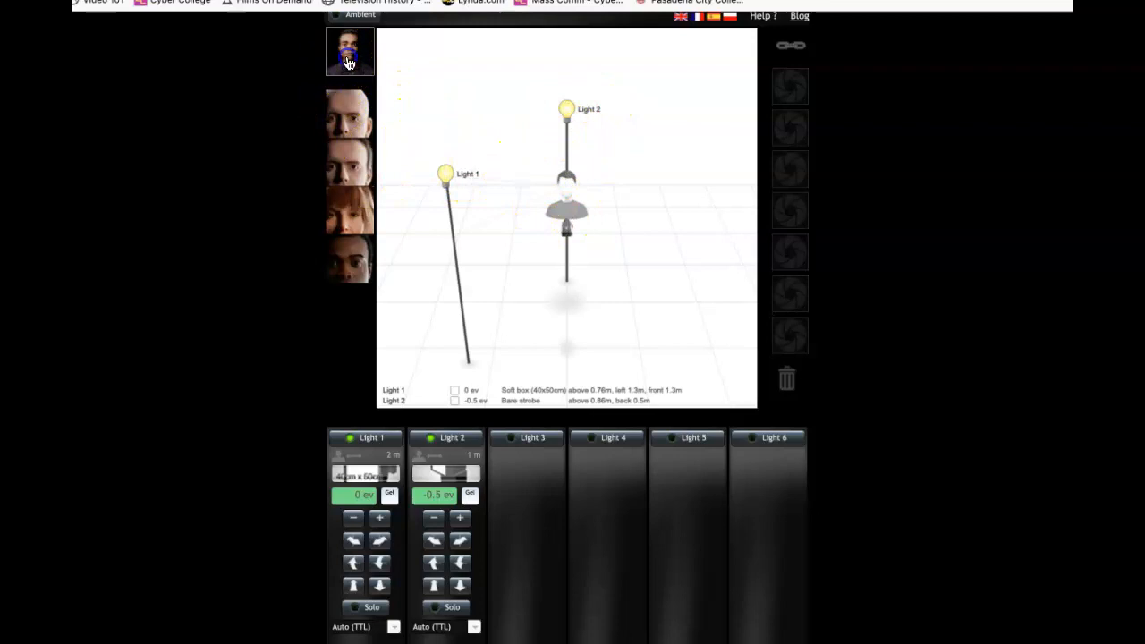
- Turn on Light 3, give it the 60cm x 90cm soft box, and check its position in the studio diagram
{"action": "left_click", "coordinate": [519, 439]}
{"action": "left_click", "coordinate": [535, 469]}
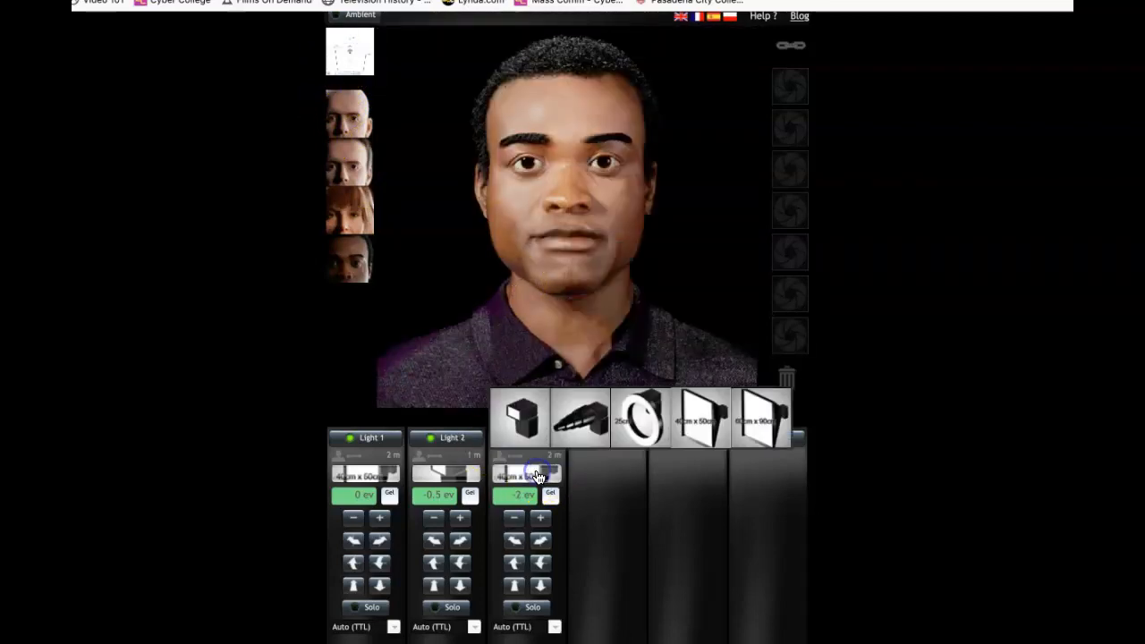
{"action": "left_click", "coordinate": [767, 436]}
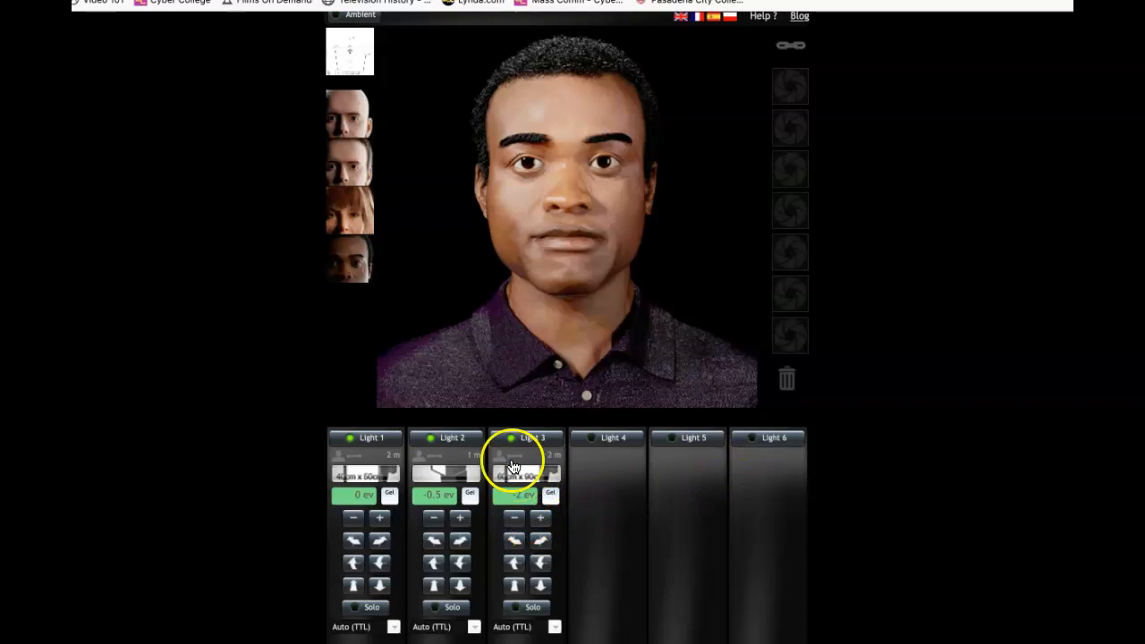
{"action": "left_click", "coordinate": [345, 43]}
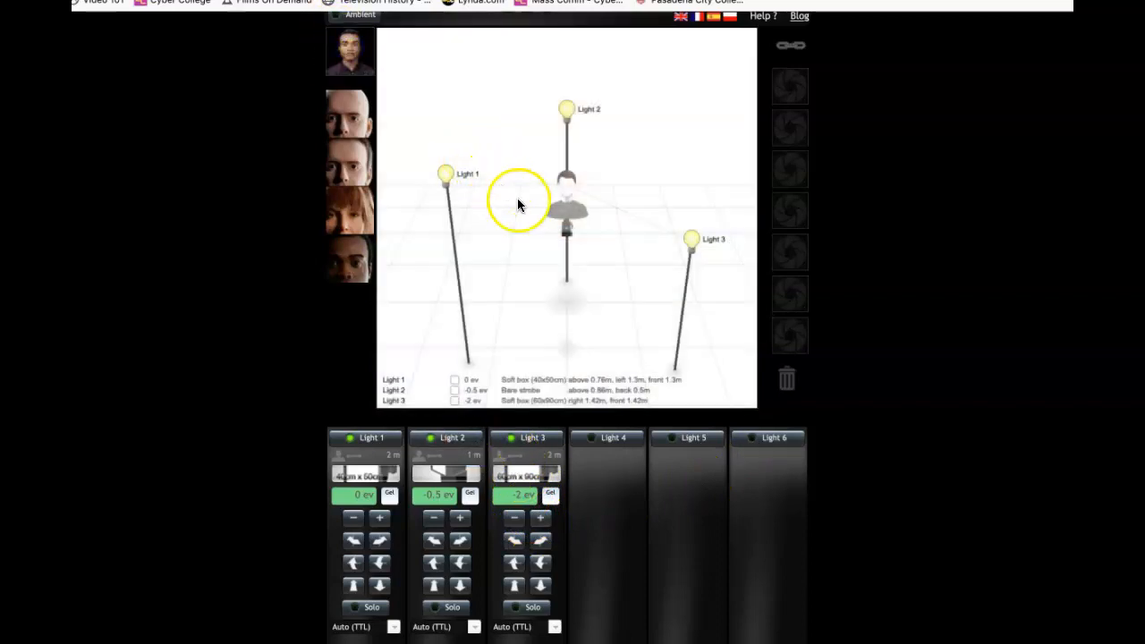
{"action": "left_click_drag", "start_coordinate": [695, 240], "coordinate": [687, 243]}
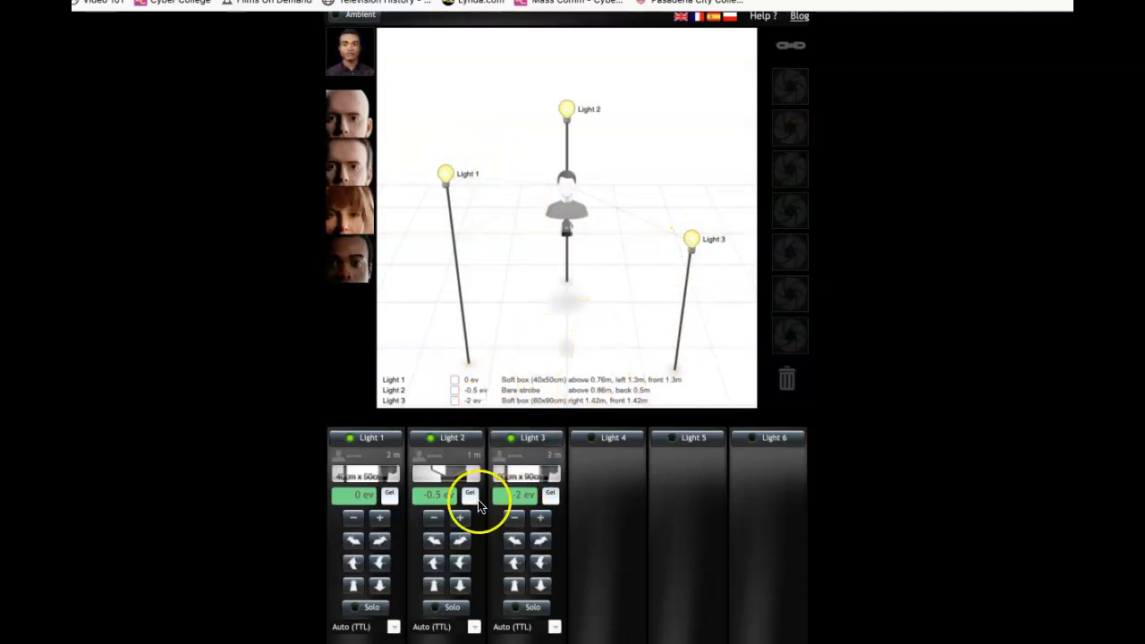
{"action": "left_click", "coordinate": [350, 70]}
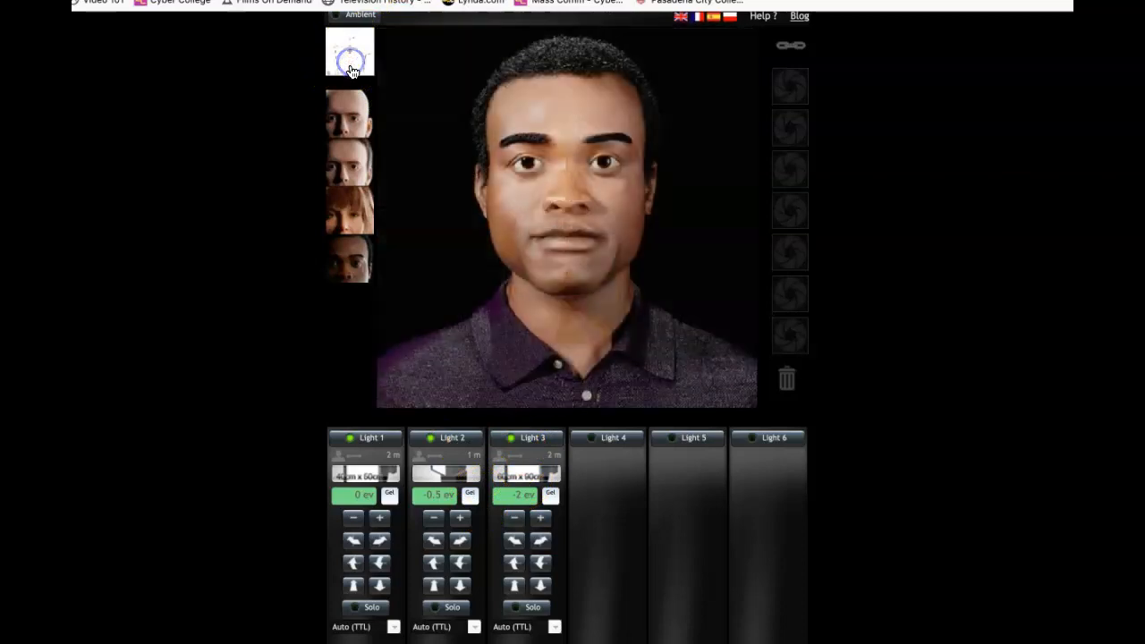
- Toggle Light 3 off and on to judge its fill, and compare the three-light diagram with the portrait
{"action": "left_click", "coordinate": [511, 440]}
{"action": "left_click", "coordinate": [512, 439]}
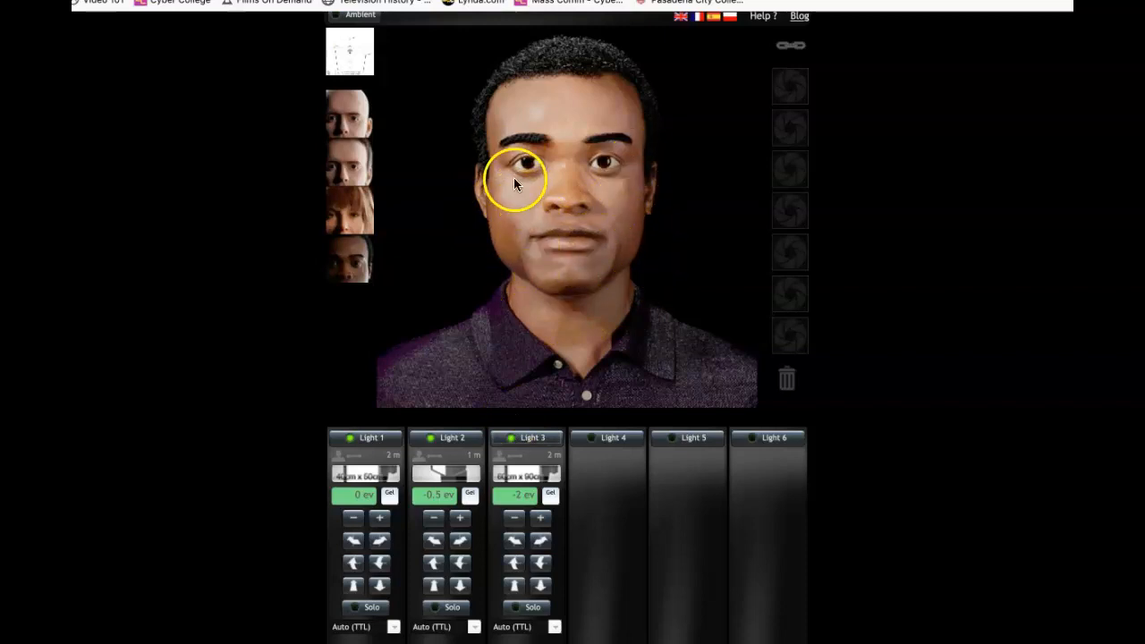
{"action": "left_click", "coordinate": [350, 51]}
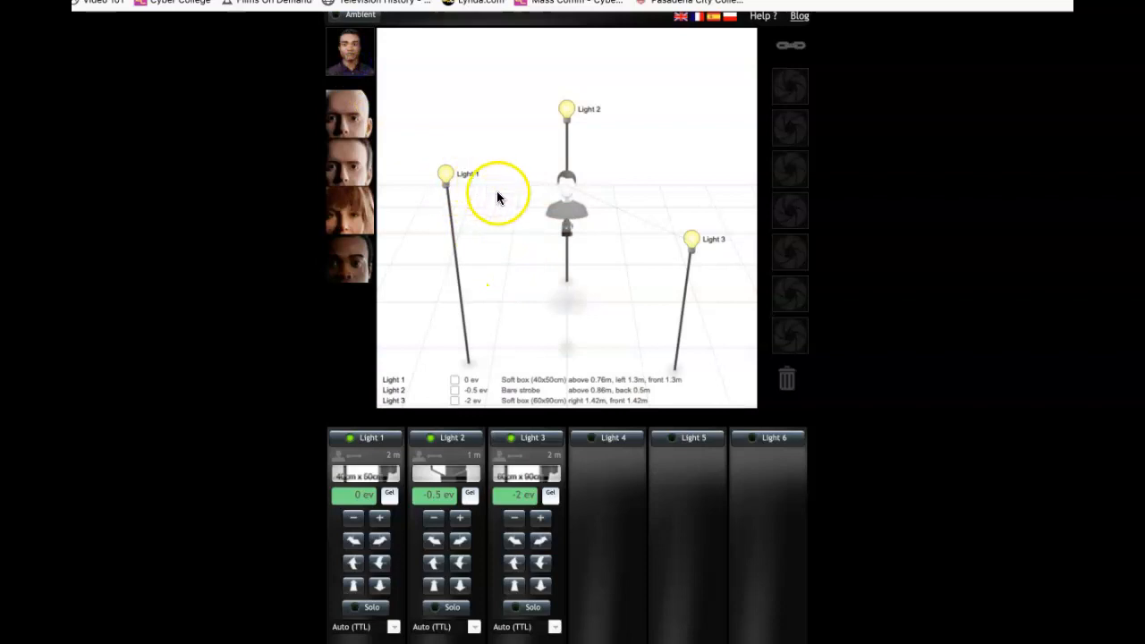
{"action": "left_click", "coordinate": [338, 51]}
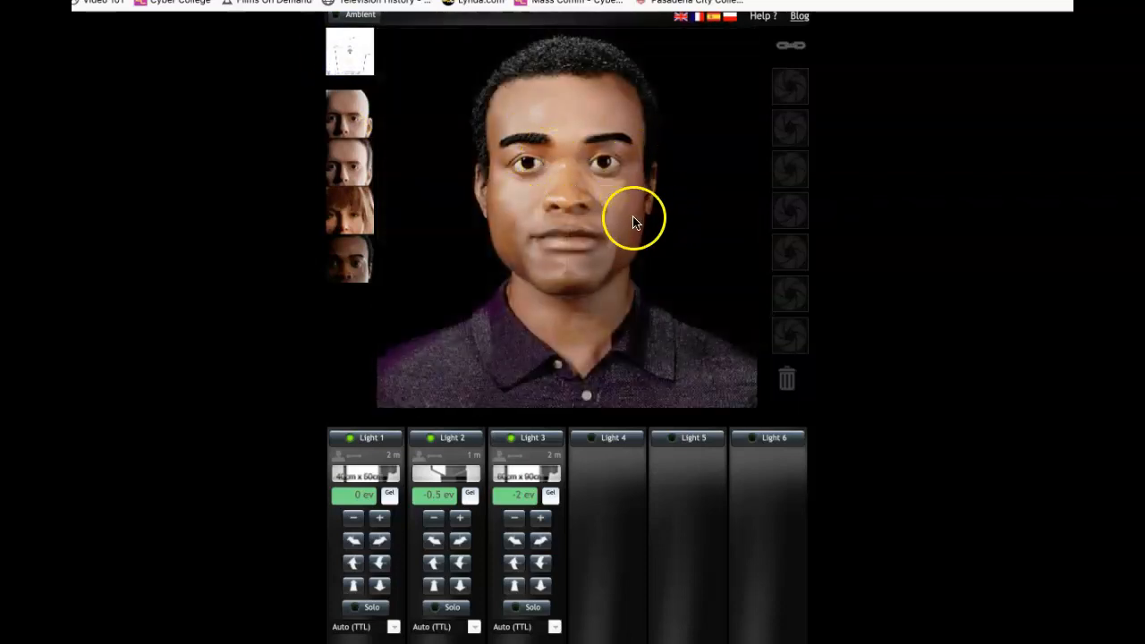
{"action": "left_click", "coordinate": [356, 51]}
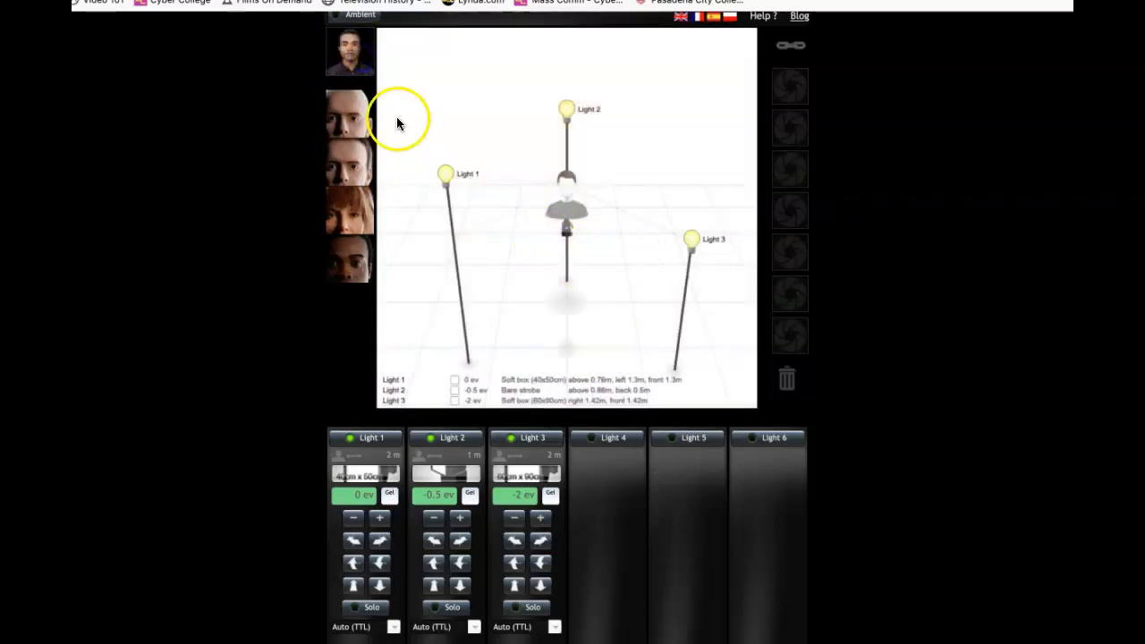
{"action": "left_click", "coordinate": [358, 55]}
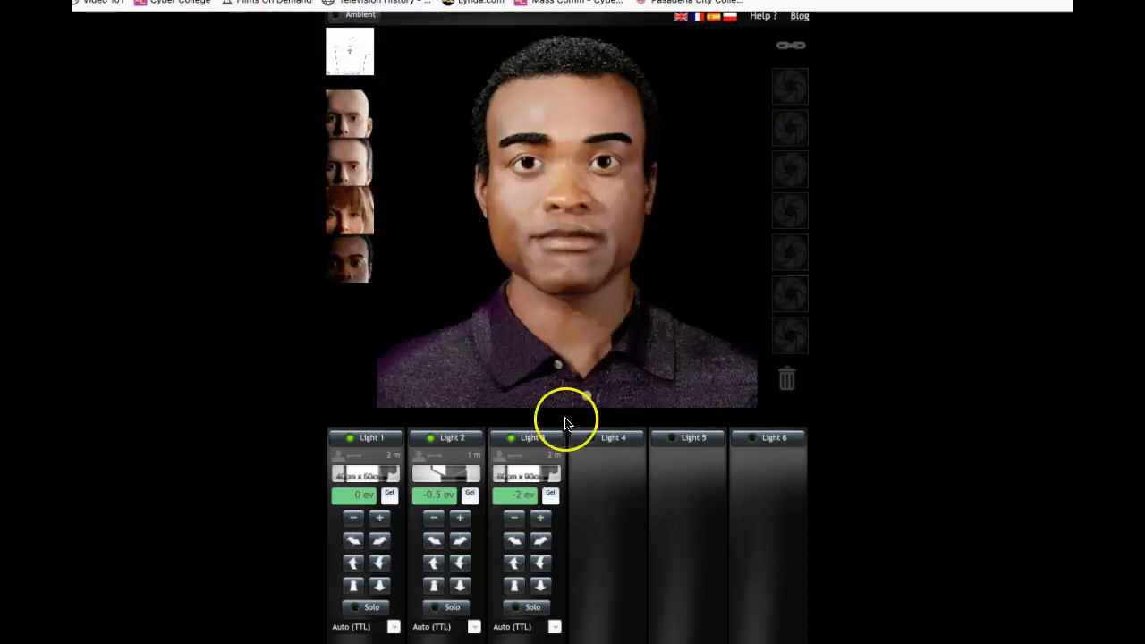
- Reduce Light 3's power to -2.5 ev and switch off Lights 3 and 2 to examine Light 1 alone
{"action": "left_click", "coordinate": [517, 518]}
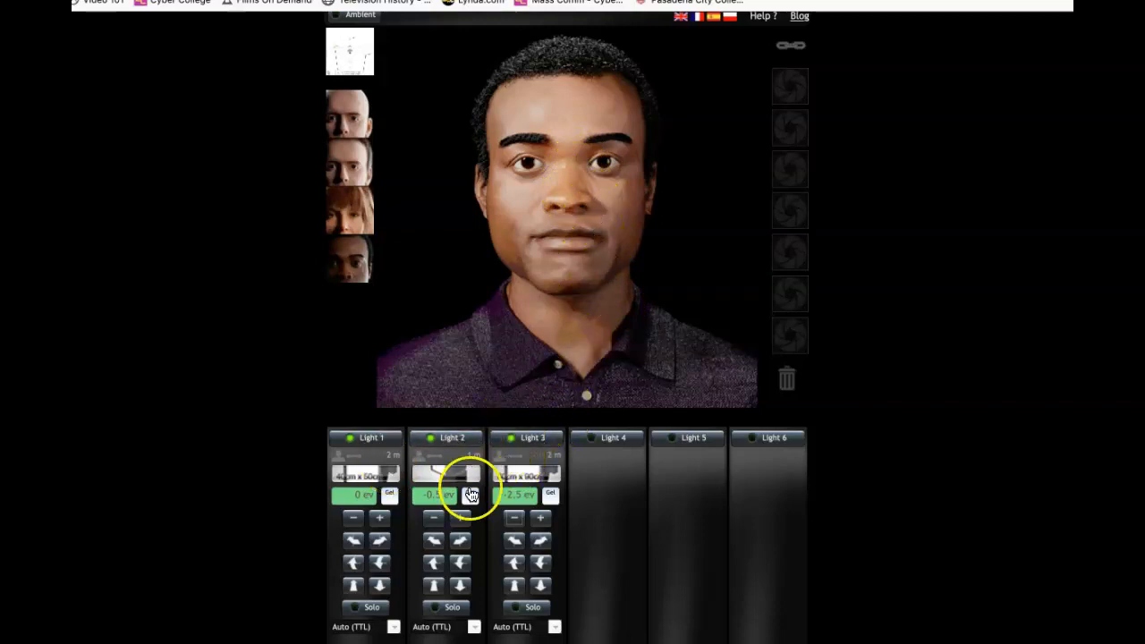
{"action": "left_click", "coordinate": [513, 437]}
{"action": "left_click", "coordinate": [434, 440]}
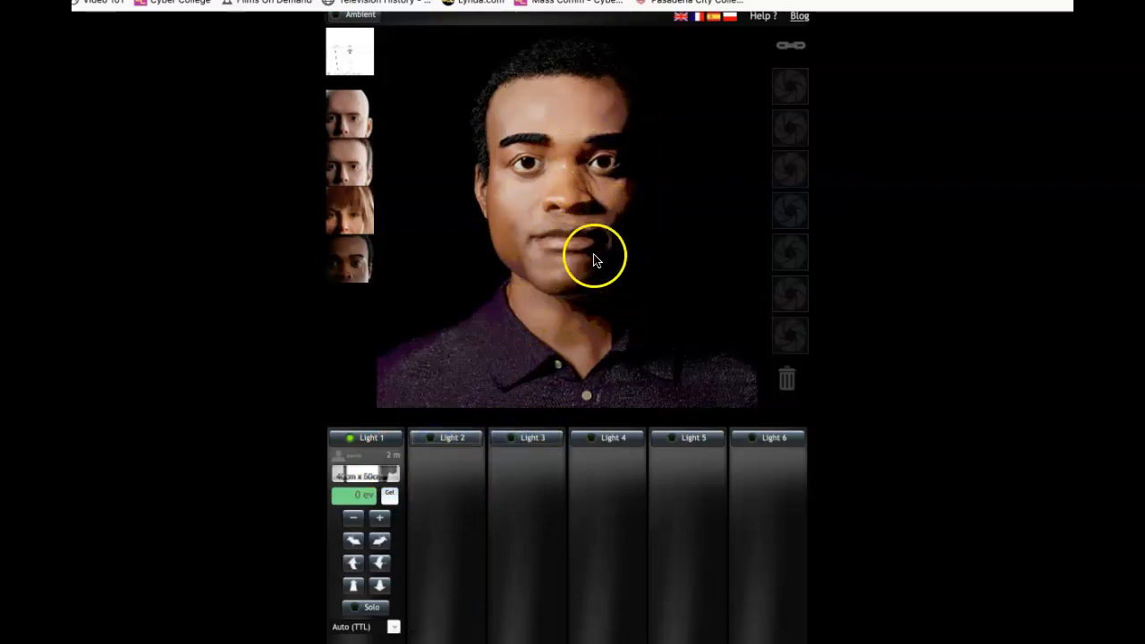
{"action": "mouse_move", "coordinate": [583, 188]}
{"action": "left_mouse_down"}
{"action": "mouse_move", "coordinate": [624, 194]}
{"action": "mouse_move", "coordinate": [585, 184]}
{"action": "mouse_move", "coordinate": [618, 199]}
{"action": "mouse_move", "coordinate": [603, 197]}
{"action": "left_mouse_up"}
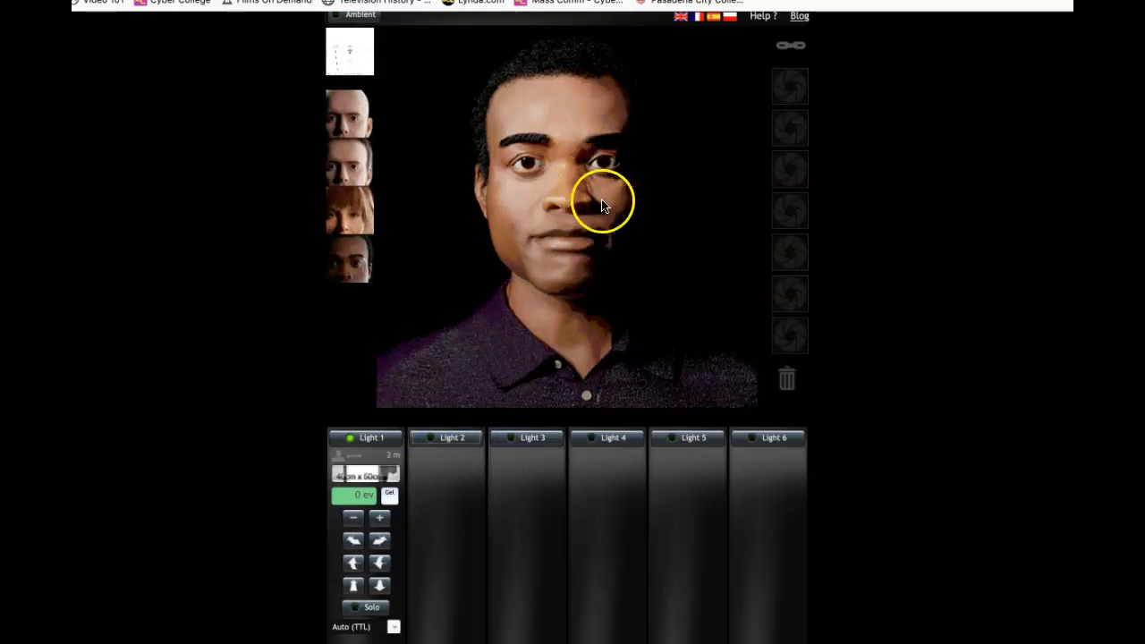
- Try Light 1 at a higher and a lower position before restoring its original height
{"action": "left_click", "coordinate": [355, 564]}
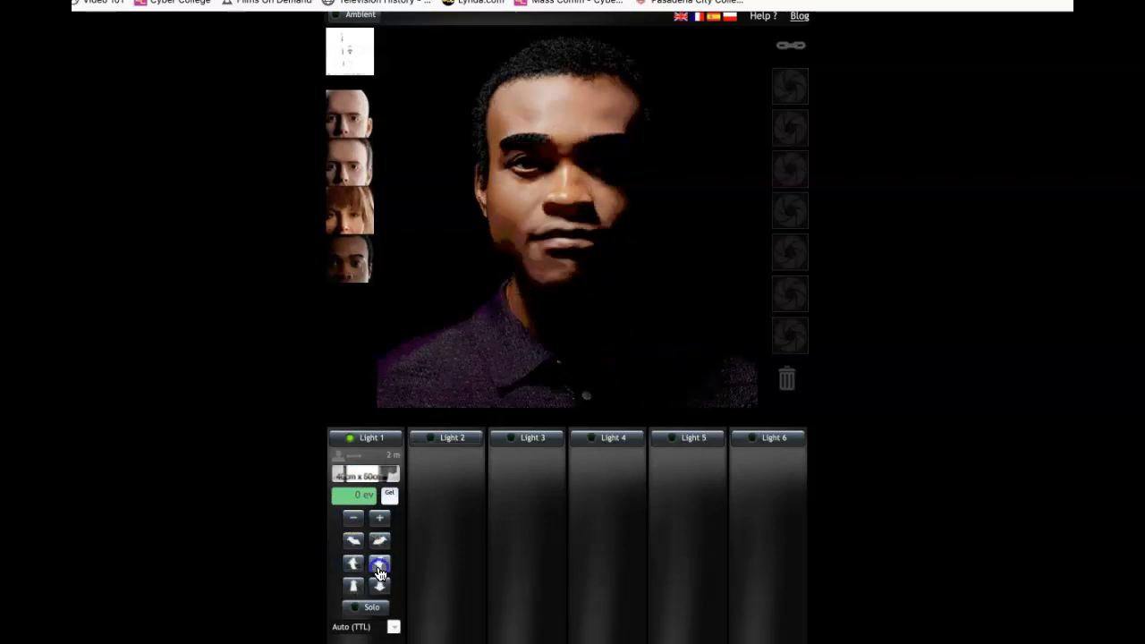
{"action": "left_click", "coordinate": [379, 564]}
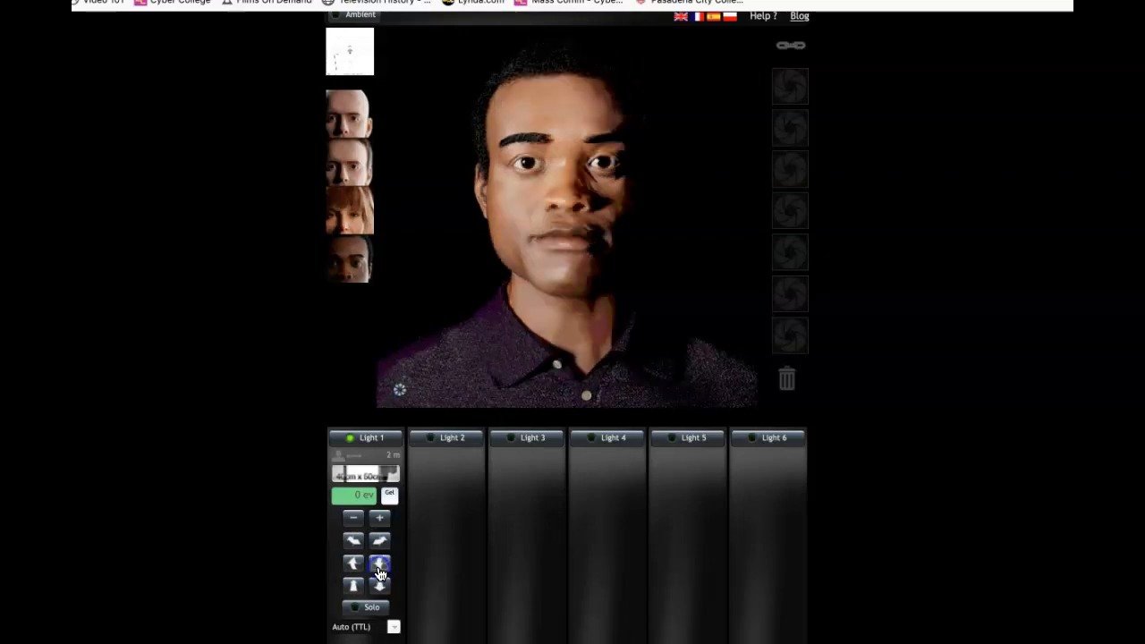
{"action": "left_click", "coordinate": [353, 563]}
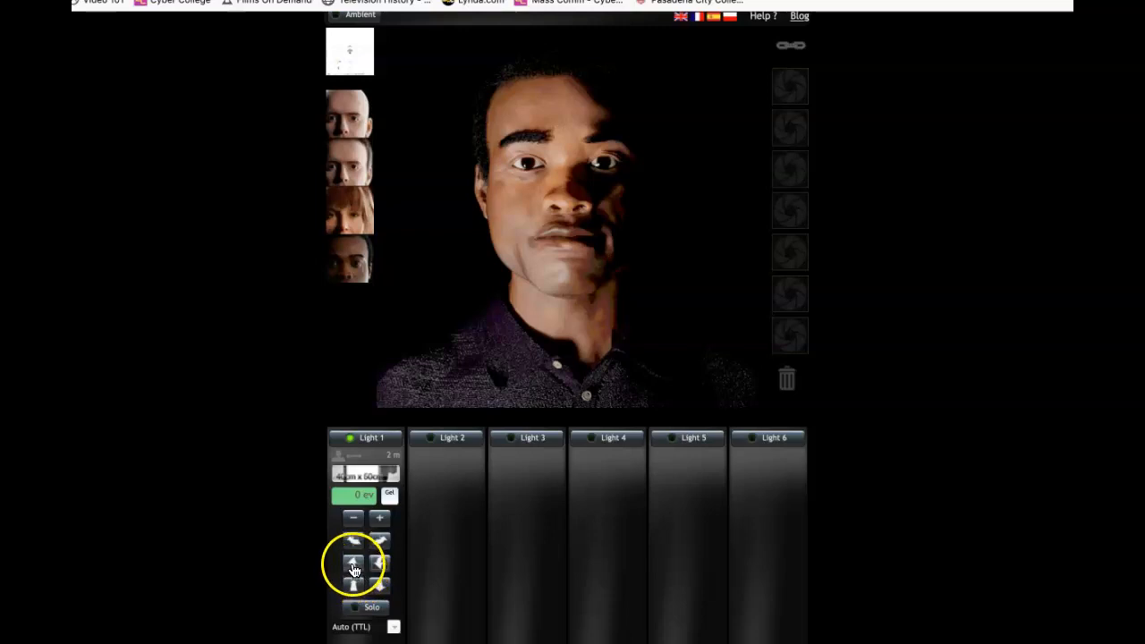
{"action": "left_click", "coordinate": [353, 564]}
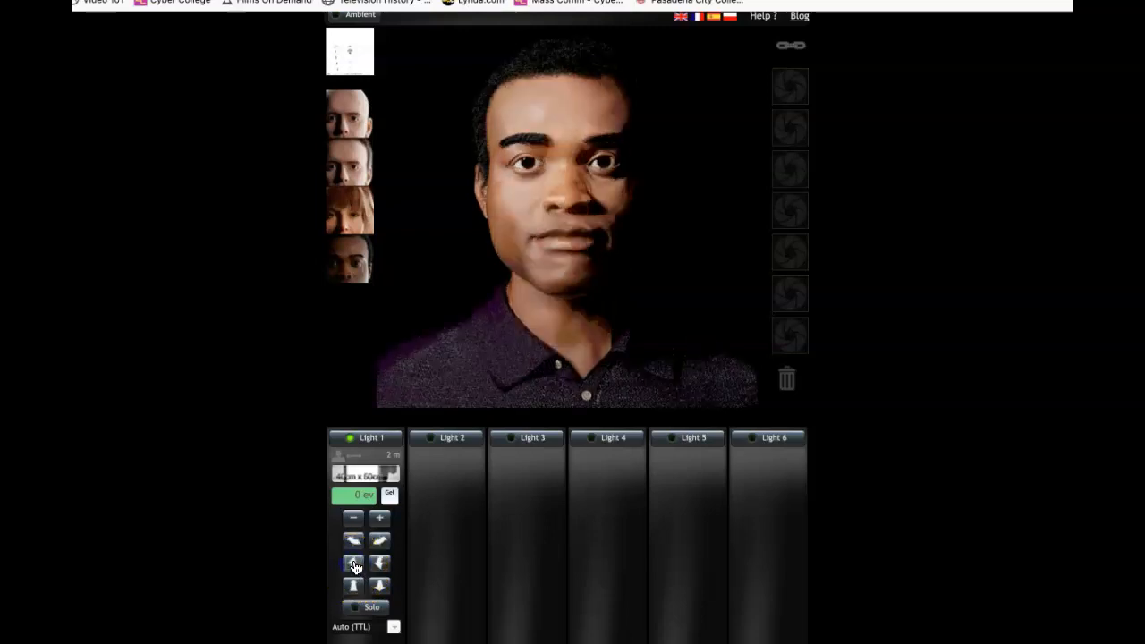
- Move Light 1 in to 1 m from the subject, checking the diagram and comparing with the farther position
{"action": "left_click", "coordinate": [353, 587]}
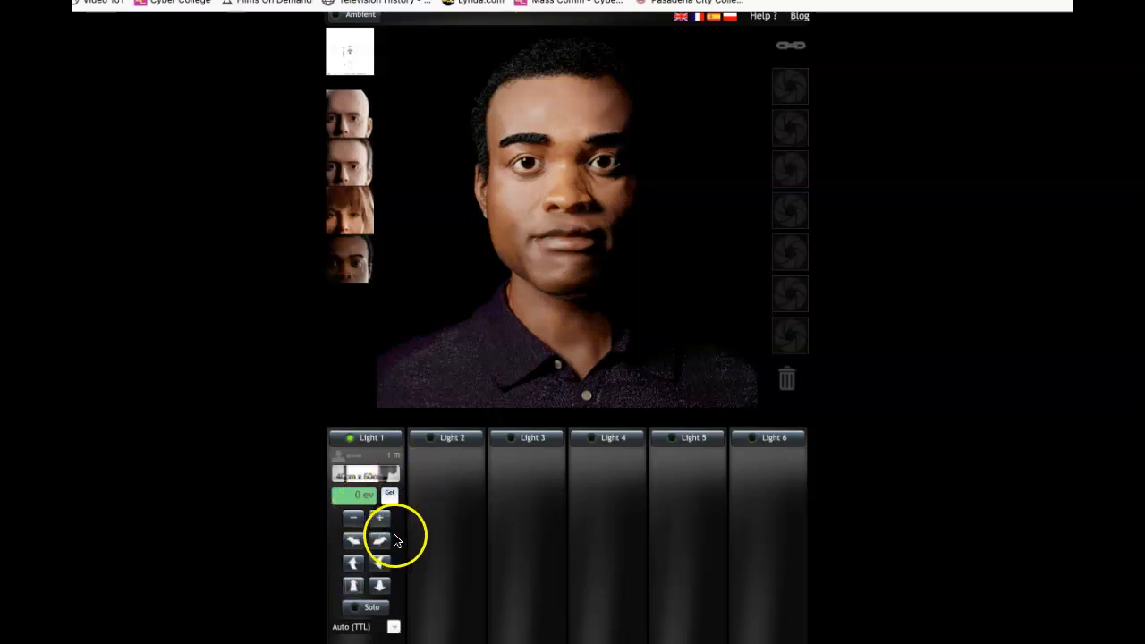
{"action": "left_click", "coordinate": [342, 68]}
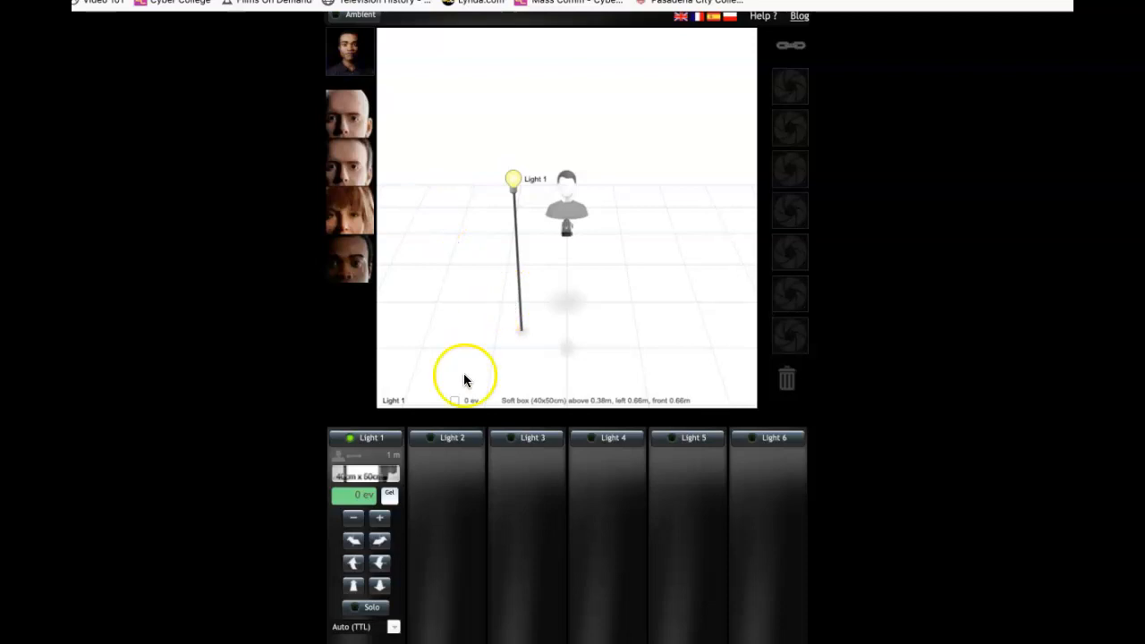
{"action": "left_click", "coordinate": [354, 54]}
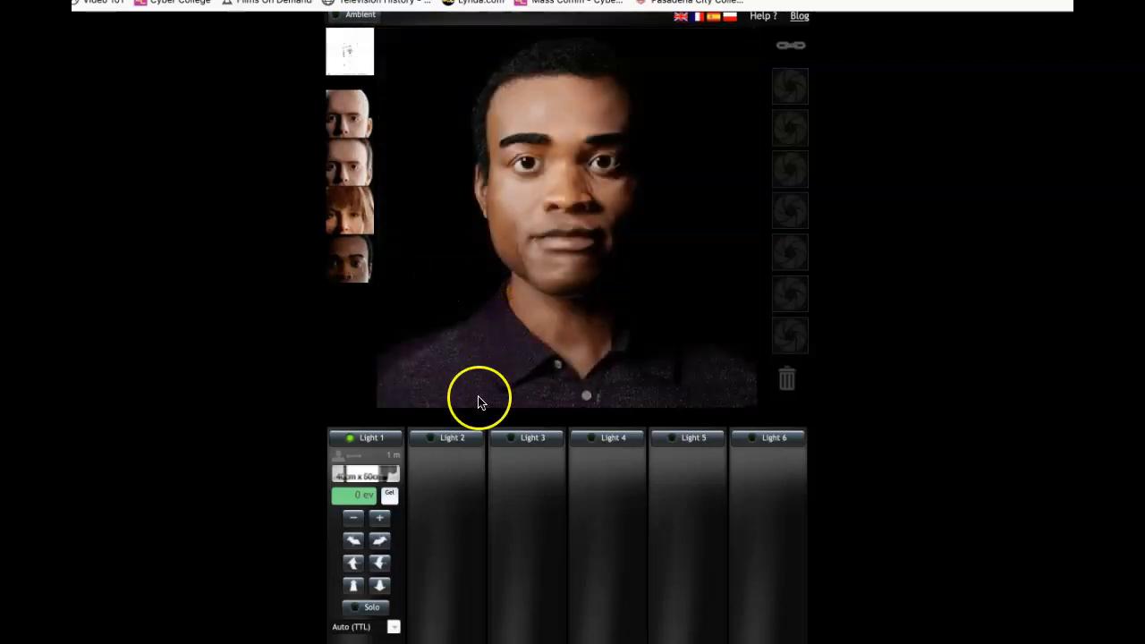
{"action": "left_click", "coordinate": [379, 586]}
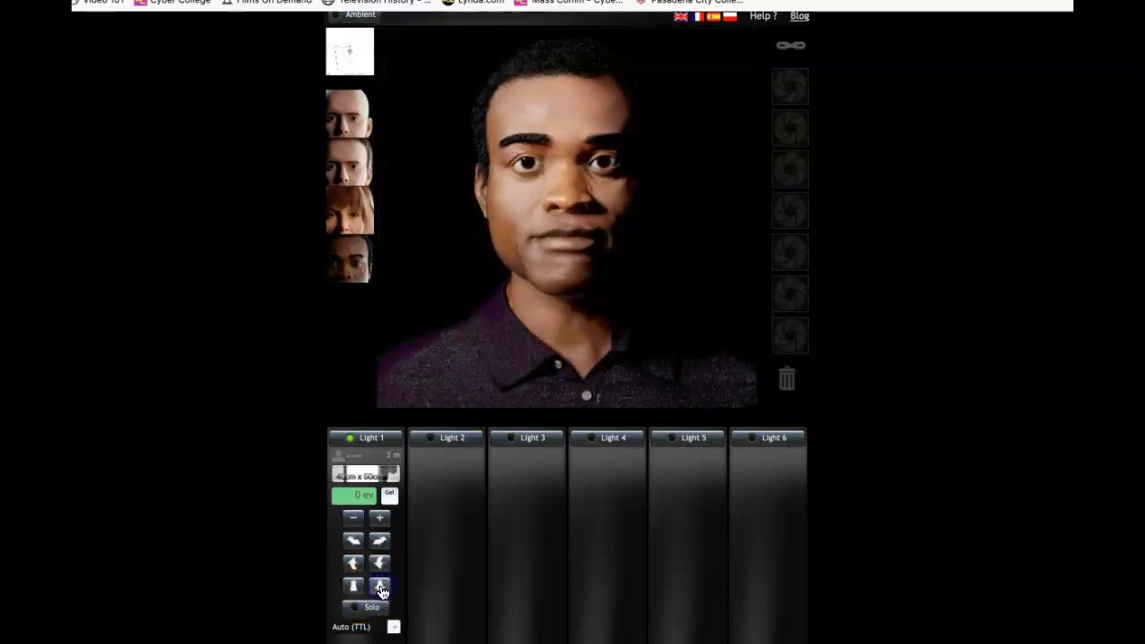
{"action": "left_click", "coordinate": [354, 587]}
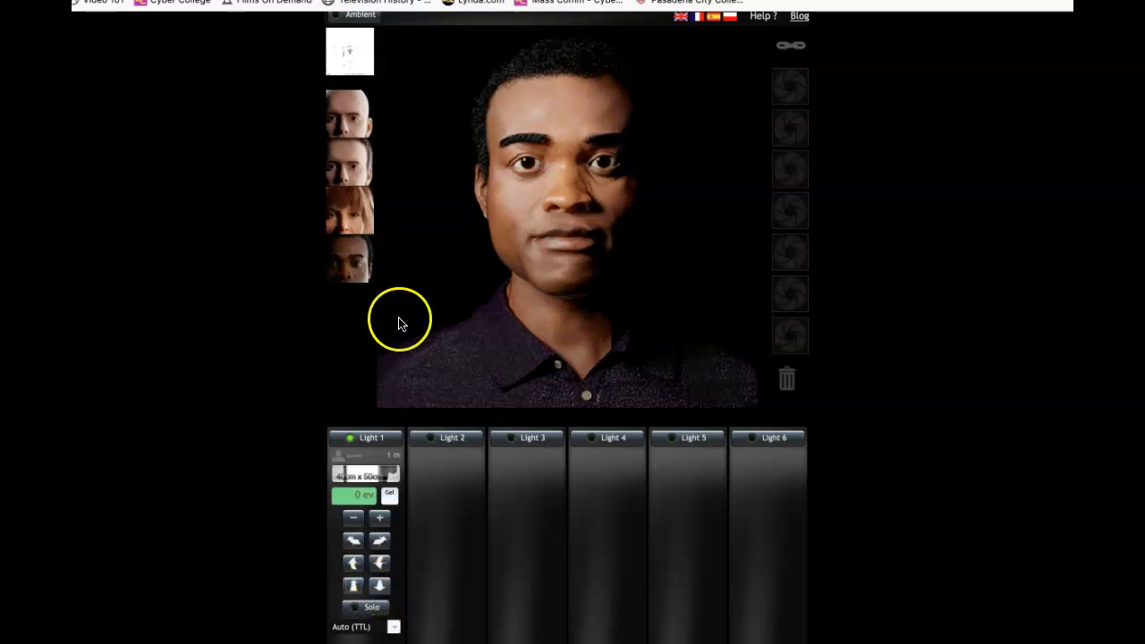
- Switch off Lights 1 and 2, switch on Light 4 alone, and show the portrait of the model in the polo shirt
{"action": "left_click", "coordinate": [350, 51]}
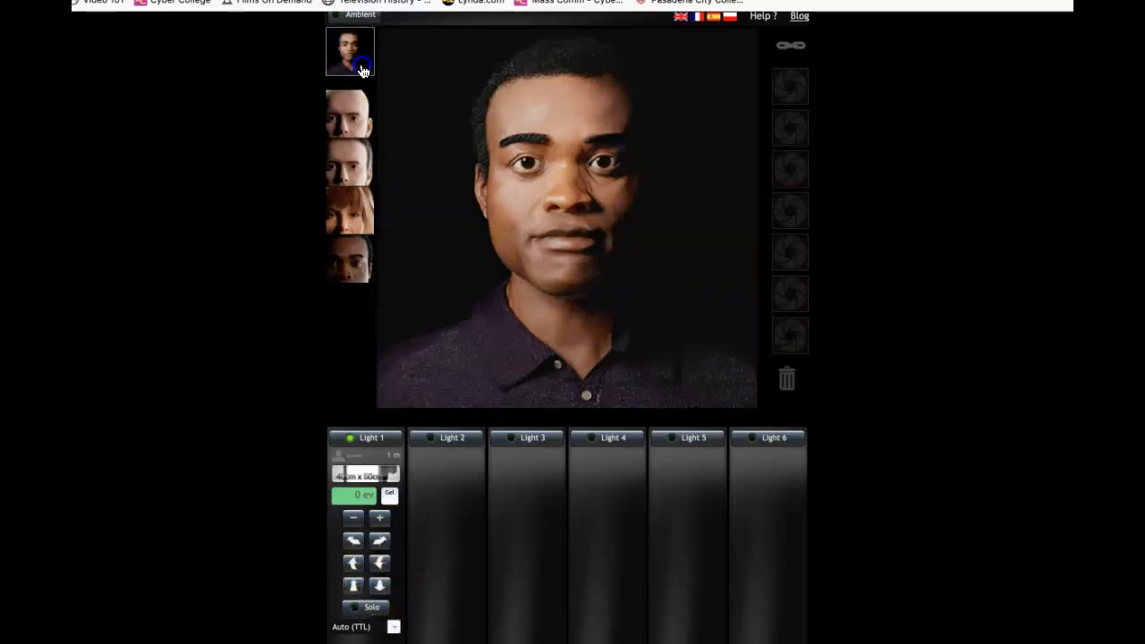
{"action": "left_click", "coordinate": [447, 438]}
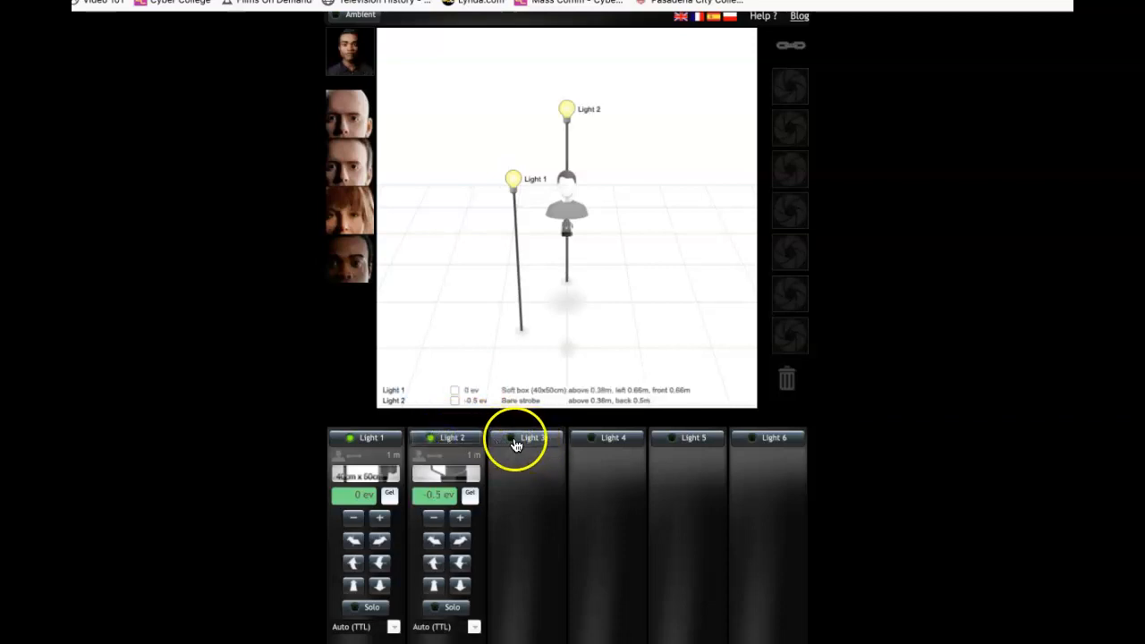
{"action": "left_click", "coordinate": [370, 438]}
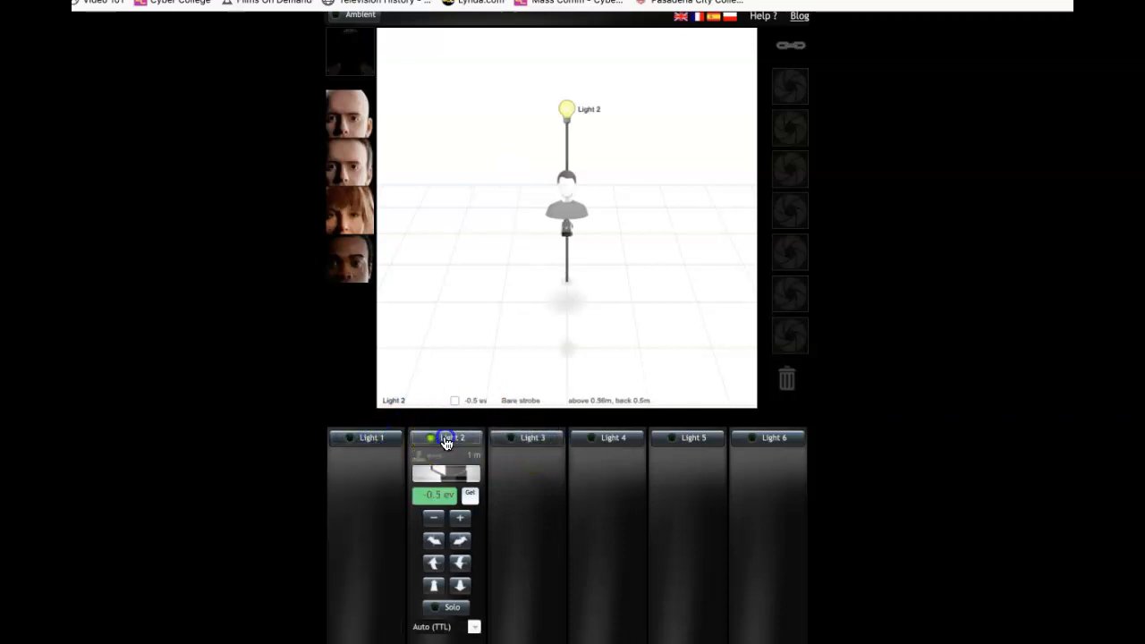
{"action": "left_click", "coordinate": [448, 438]}
{"action": "left_click", "coordinate": [605, 438]}
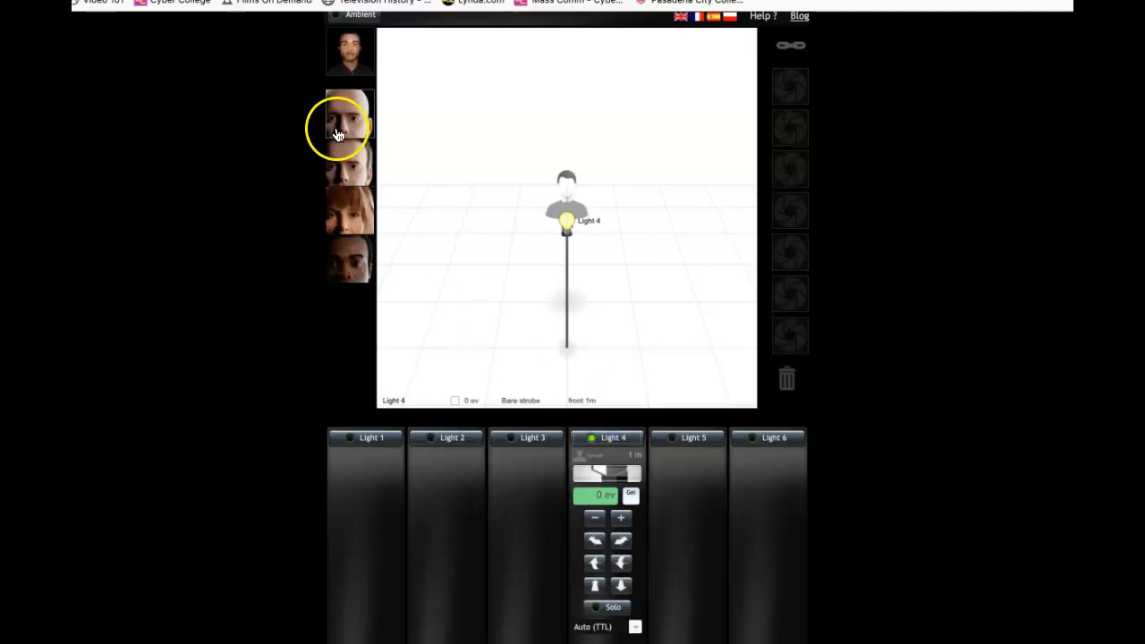
{"action": "left_click", "coordinate": [358, 258]}
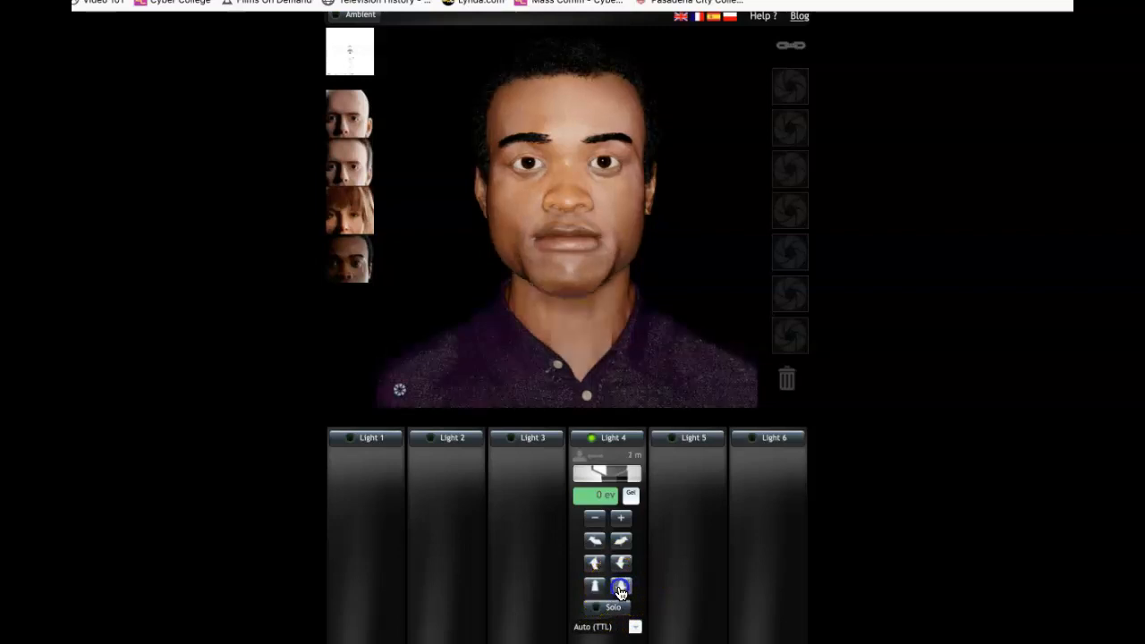
- Move Light 4 in to 0.5 m, under the face by 0.44 m and 0.24 m in front, and check the diagram
{"action": "left_click", "coordinate": [594, 586]}
{"action": "left_click", "coordinate": [624, 569]}
{"action": "left_click", "coordinate": [624, 569]}
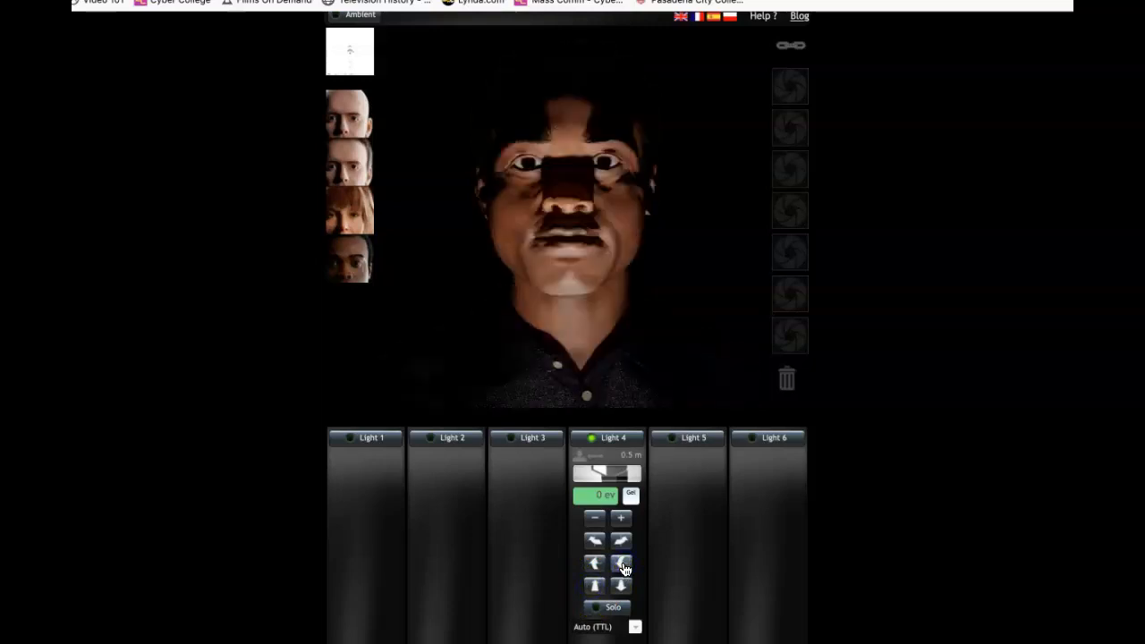
{"action": "left_click", "coordinate": [594, 564]}
{"action": "left_click", "coordinate": [615, 568]}
{"action": "left_click", "coordinate": [350, 49]}
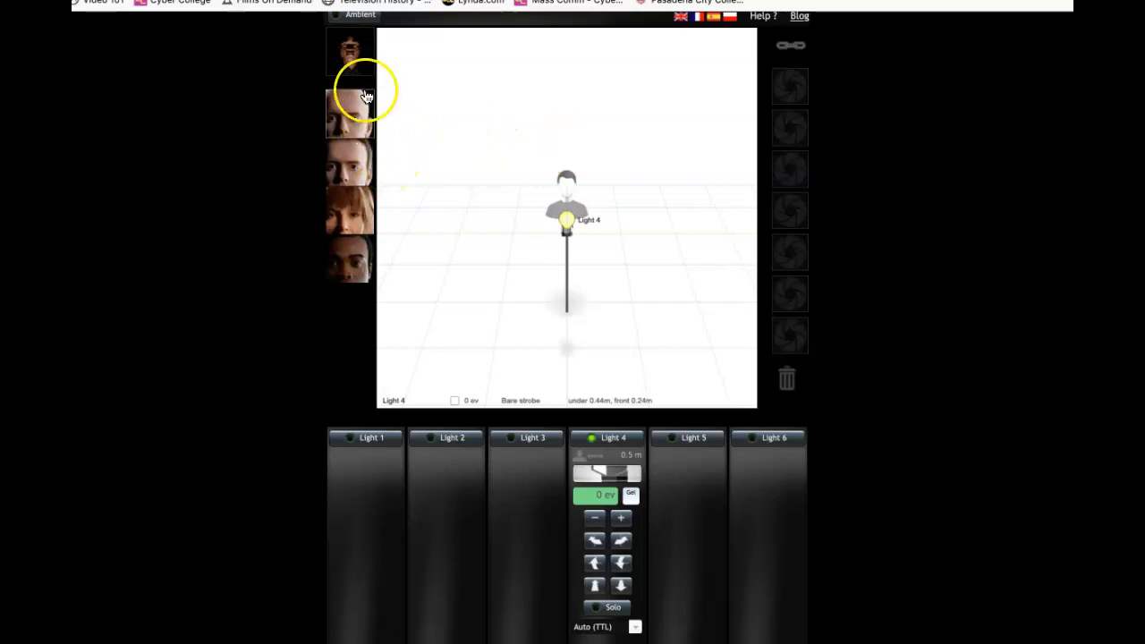
{"action": "left_click", "coordinate": [354, 60]}
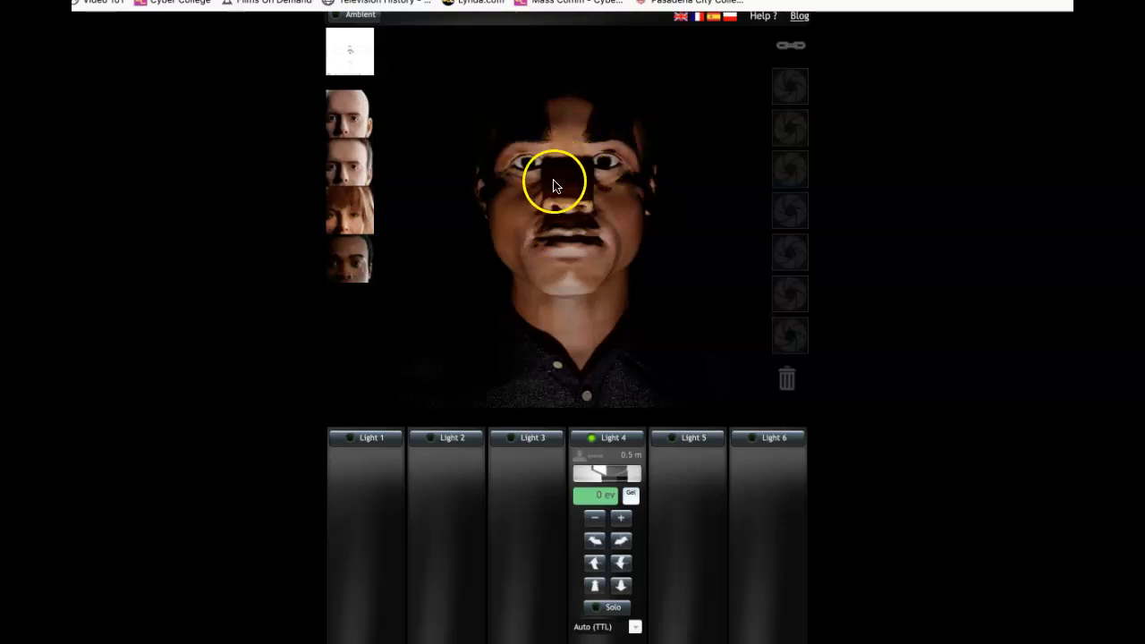
- Raise Light 4 in stages to 0.44 m above the face, keeping it 0.5 m from the model
{"action": "mouse_move", "coordinate": [578, 230]}
{"action": "left_mouse_down"}
{"action": "mouse_move", "coordinate": [555, 225]}
{"action": "mouse_move", "coordinate": [616, 144]}
{"action": "mouse_move", "coordinate": [549, 134]}
{"action": "left_mouse_up"}
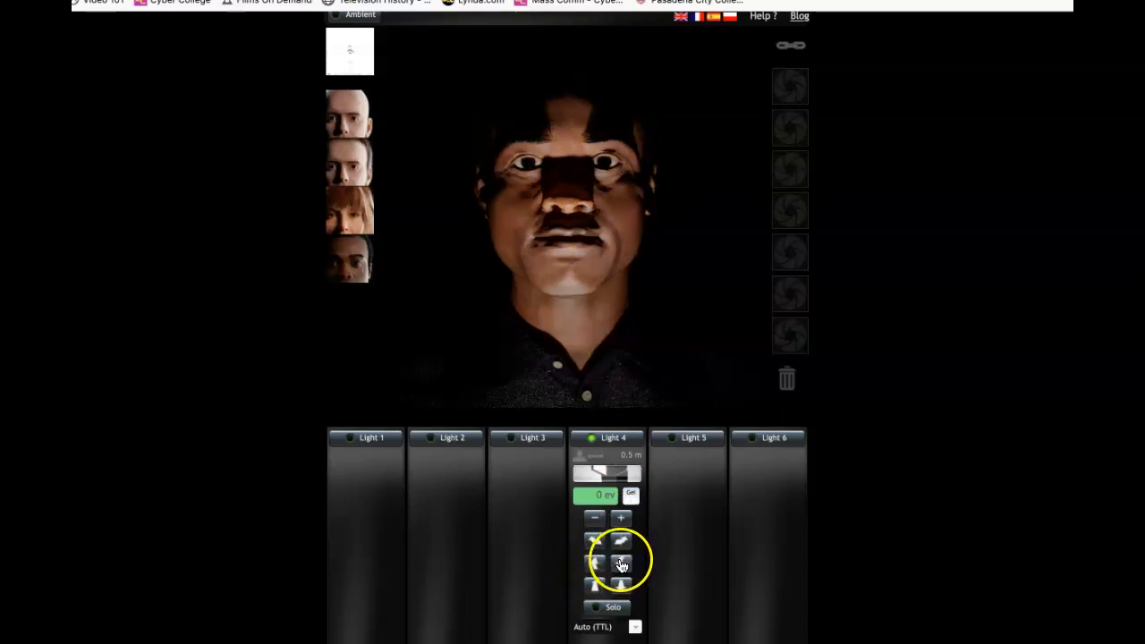
{"action": "left_click", "coordinate": [596, 565]}
{"action": "left_click", "coordinate": [595, 565]}
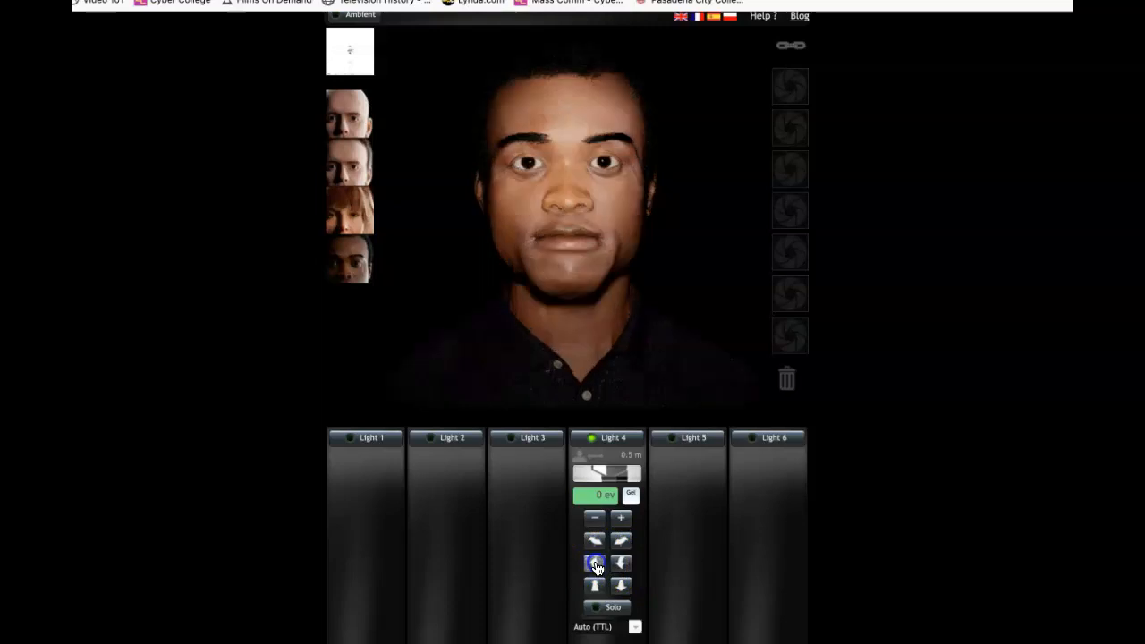
{"action": "left_click", "coordinate": [596, 565]}
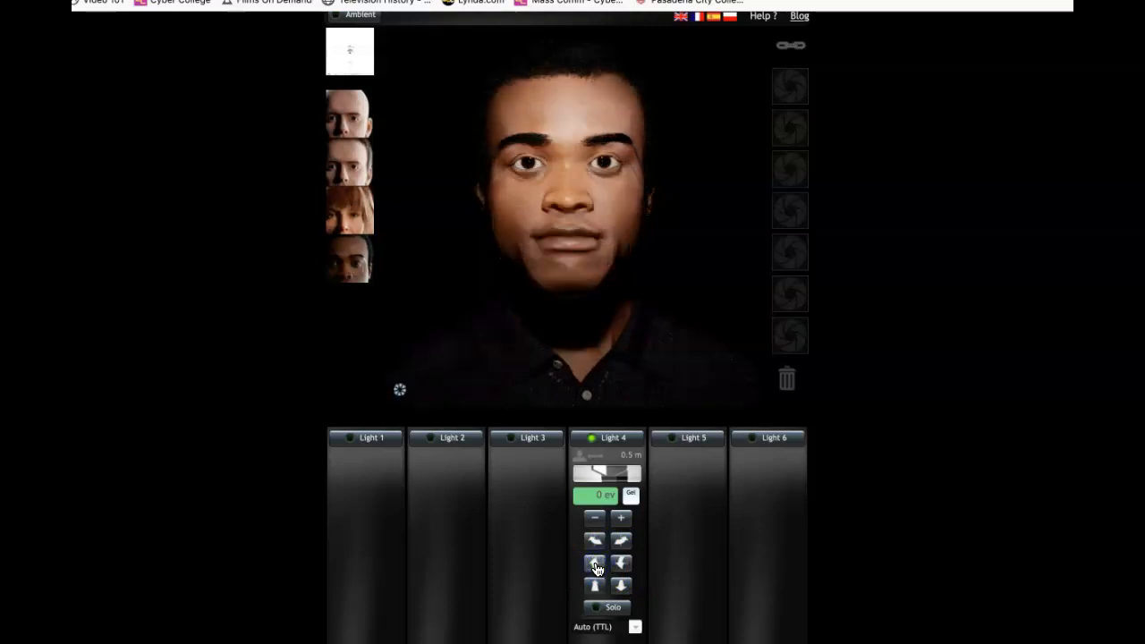
{"action": "left_click", "coordinate": [596, 566]}
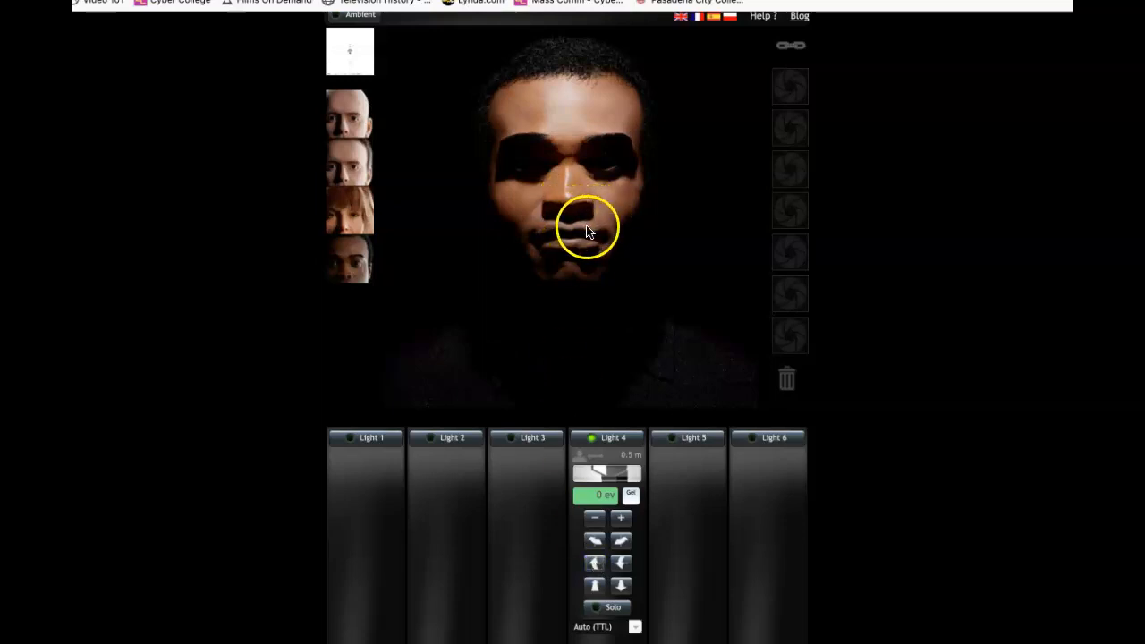
- Compare the overhead Light 4 on the bald man, the woman and the short-haired man, and check its position in the diagram
{"action": "left_click", "coordinate": [355, 132]}
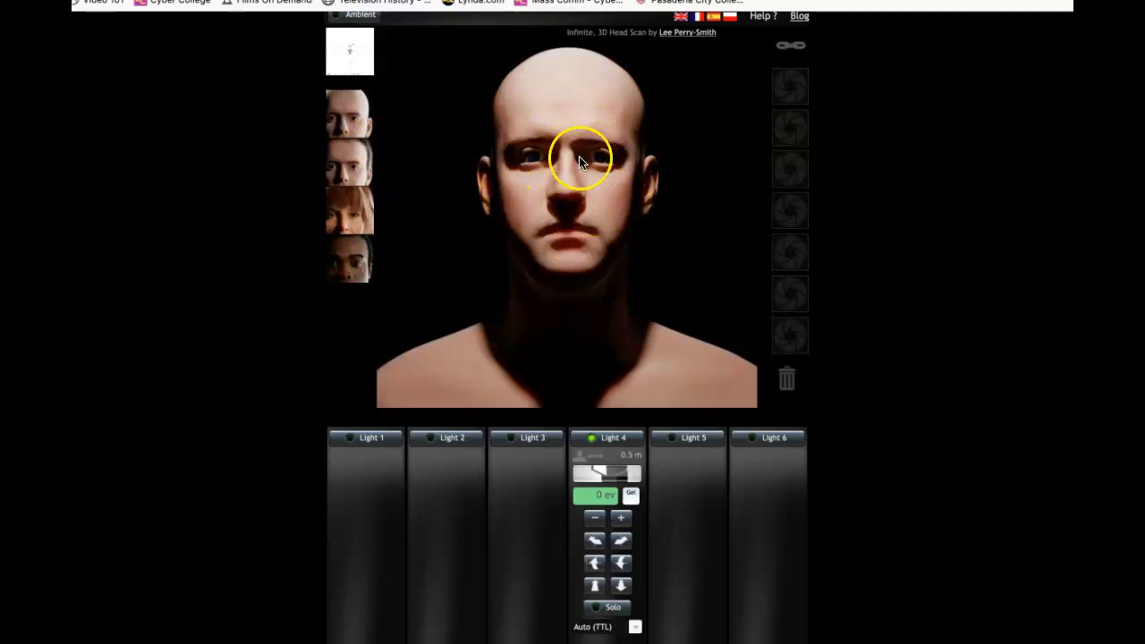
{"action": "left_click", "coordinate": [345, 183]}
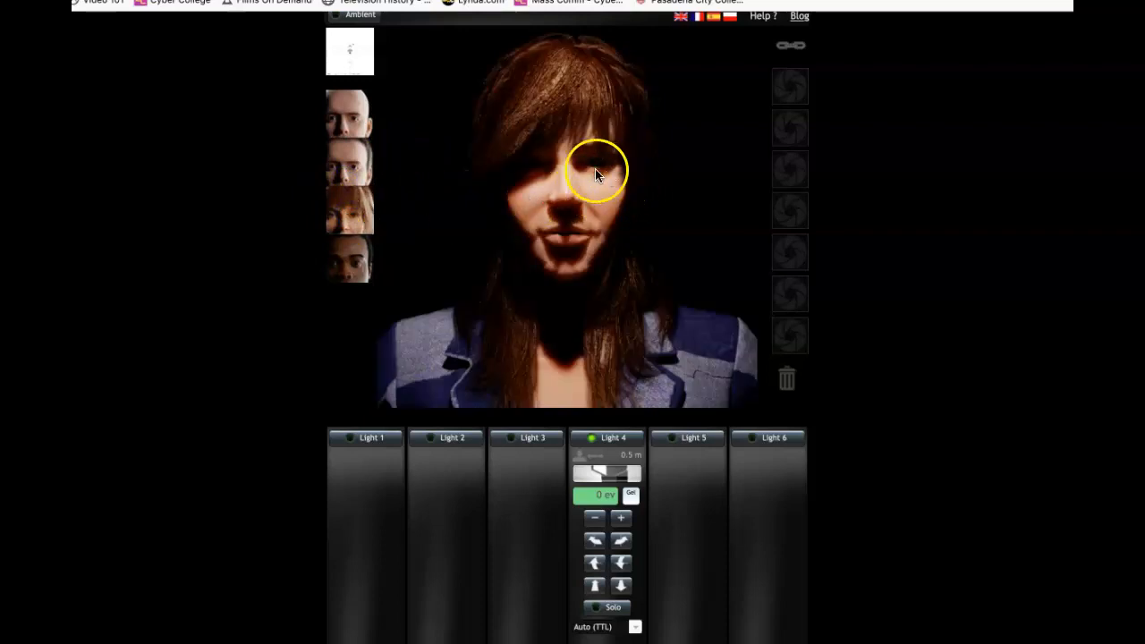
{"action": "left_click_drag", "start_coordinate": [601, 193], "coordinate": [479, 193]}
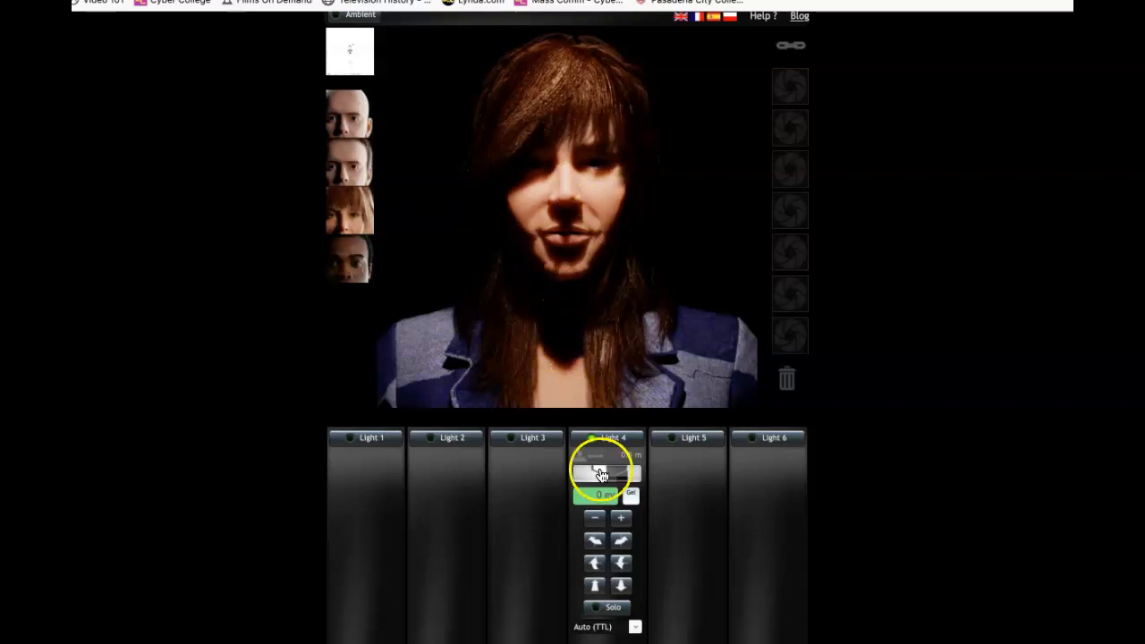
{"action": "left_click", "coordinate": [354, 61]}
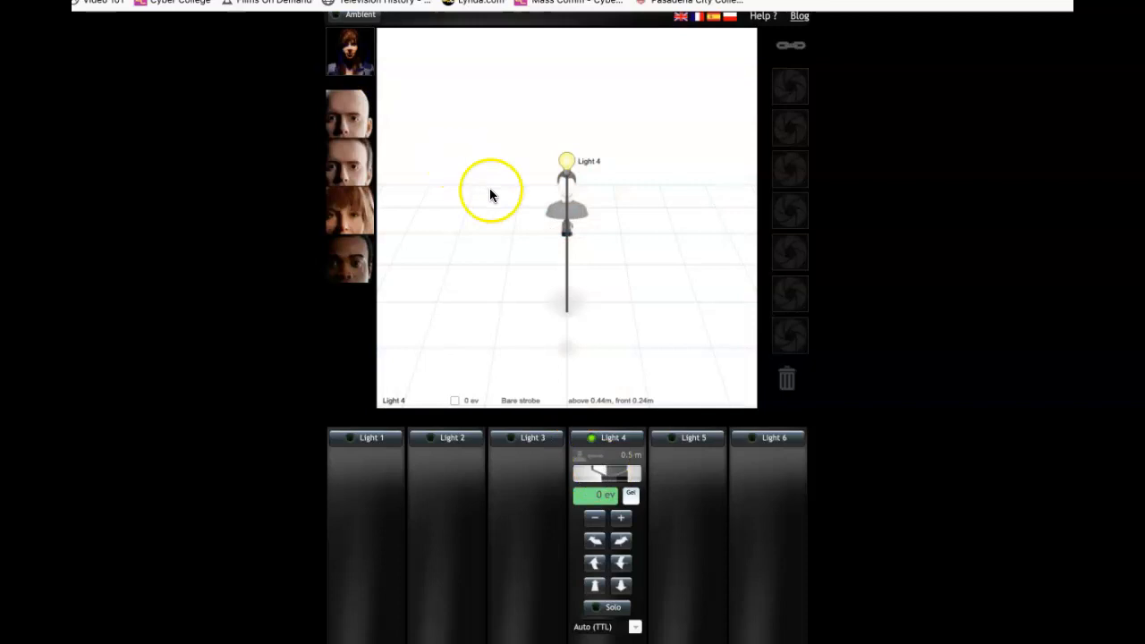
{"action": "left_click", "coordinate": [364, 213]}
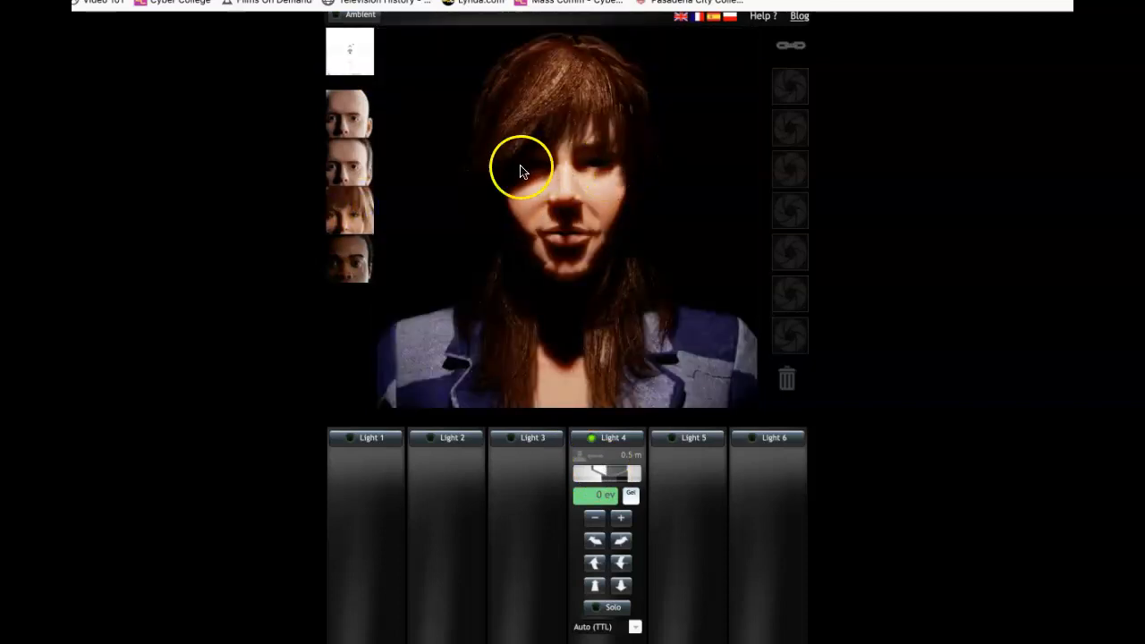
{"action": "left_click", "coordinate": [349, 166]}
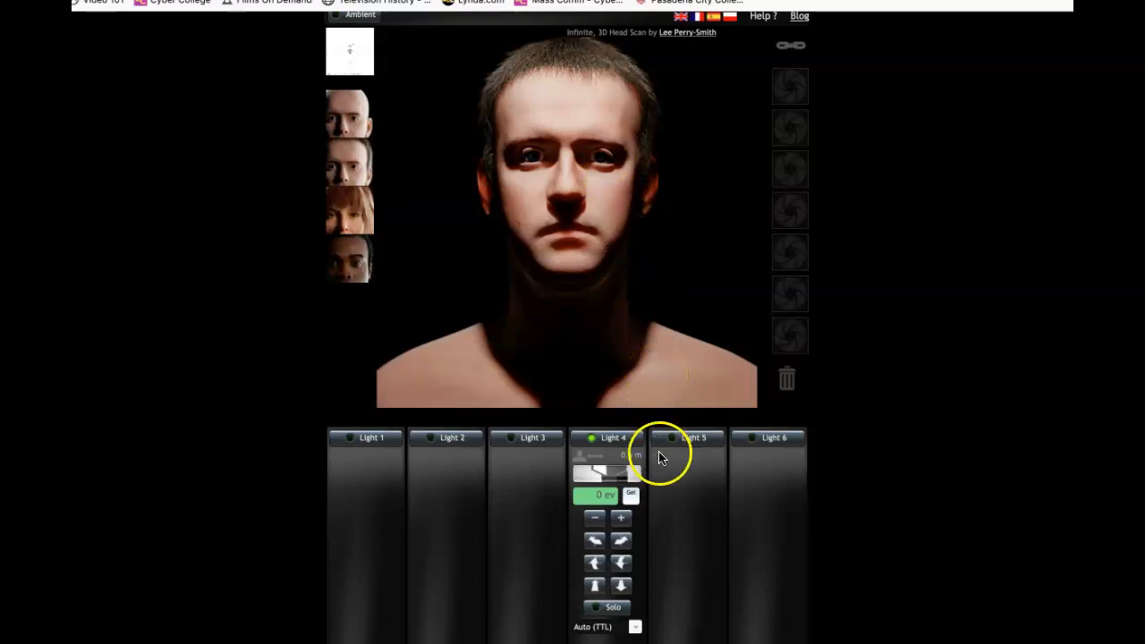
- Switch off Light 4, switch Light 1 back on, and return to the model in the polo shirt
{"action": "left_click", "coordinate": [591, 439]}
{"action": "left_click", "coordinate": [350, 438]}
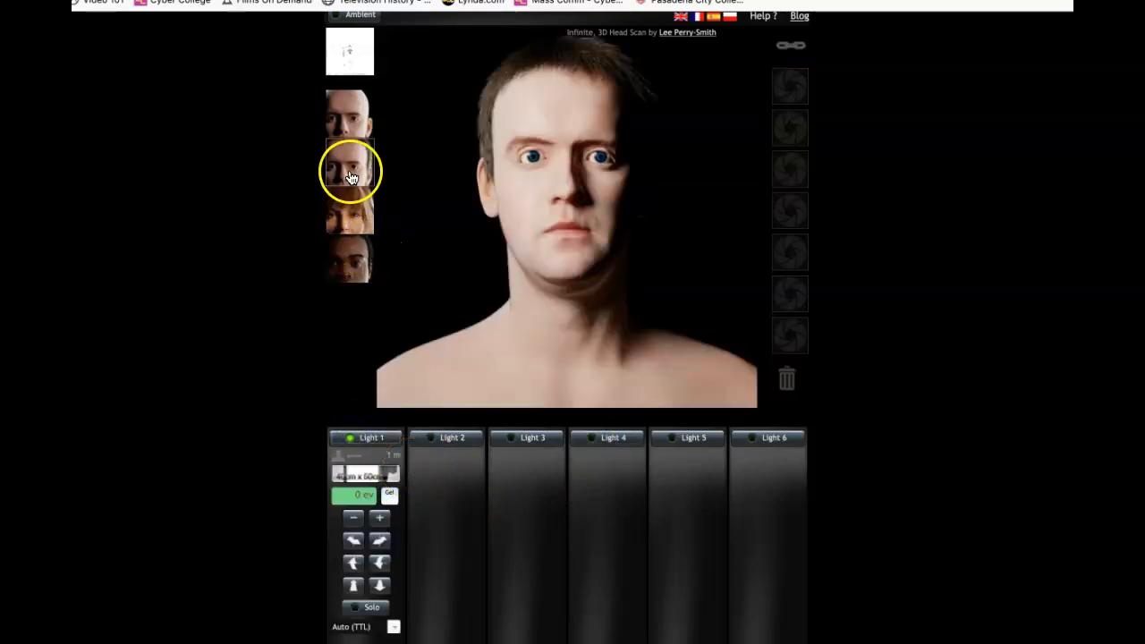
{"action": "left_click", "coordinate": [361, 257]}
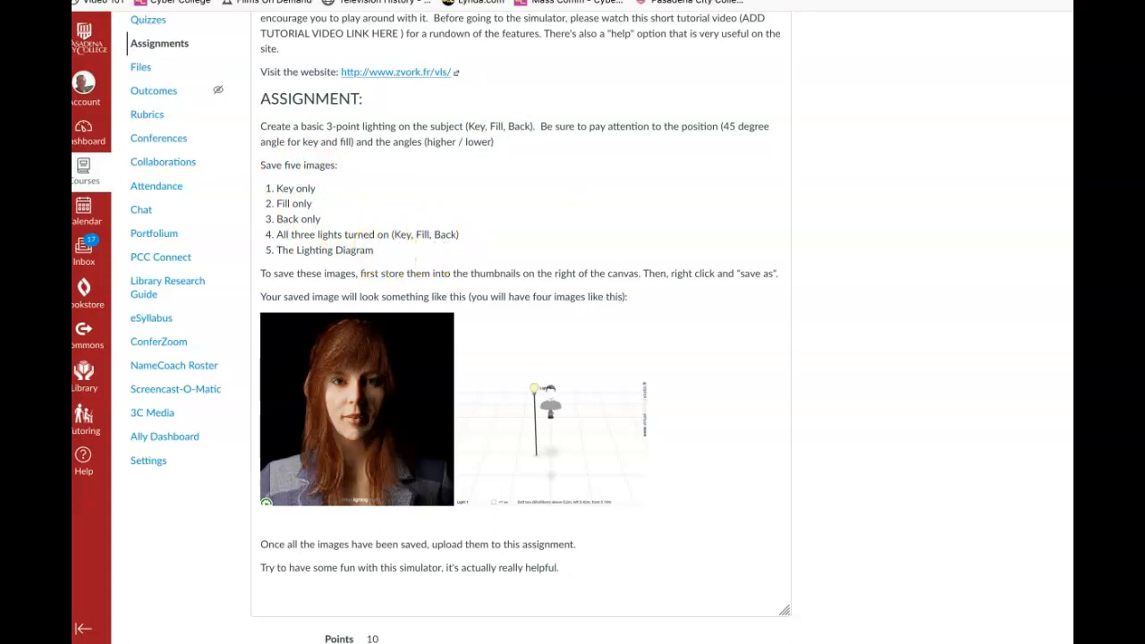
- Return from the assignment page to the lighting studio and capture the portrait lit by Light 1 alone in the first thumbnail slot
{"action": "left_click", "coordinate": [378, 1]}
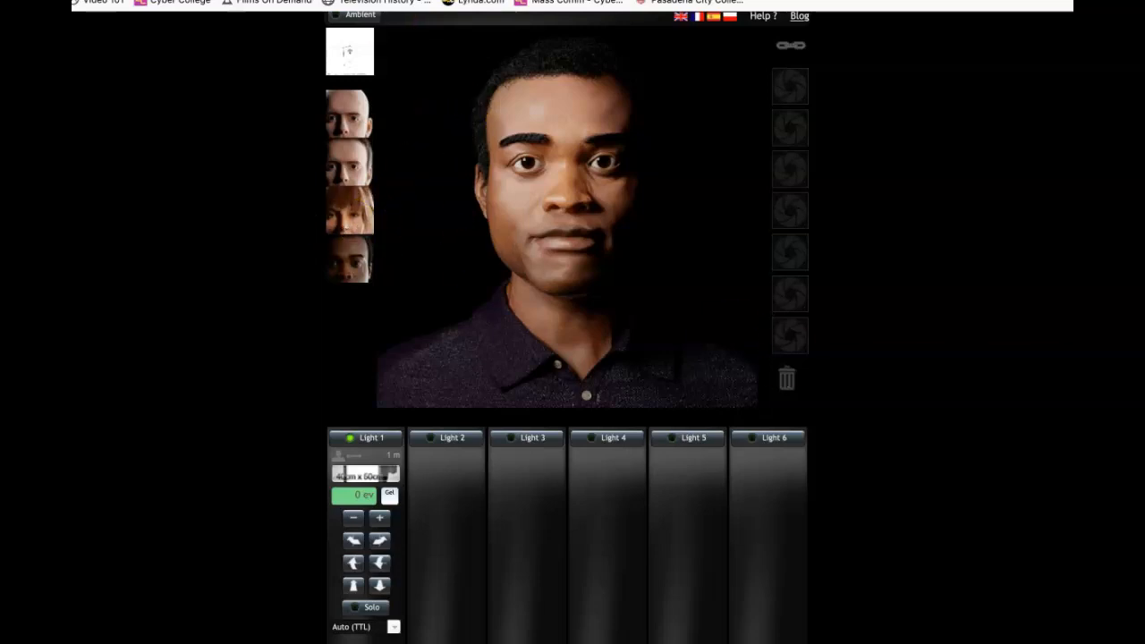
{"action": "left_click", "coordinate": [350, 438]}
{"action": "left_click", "coordinate": [350, 438]}
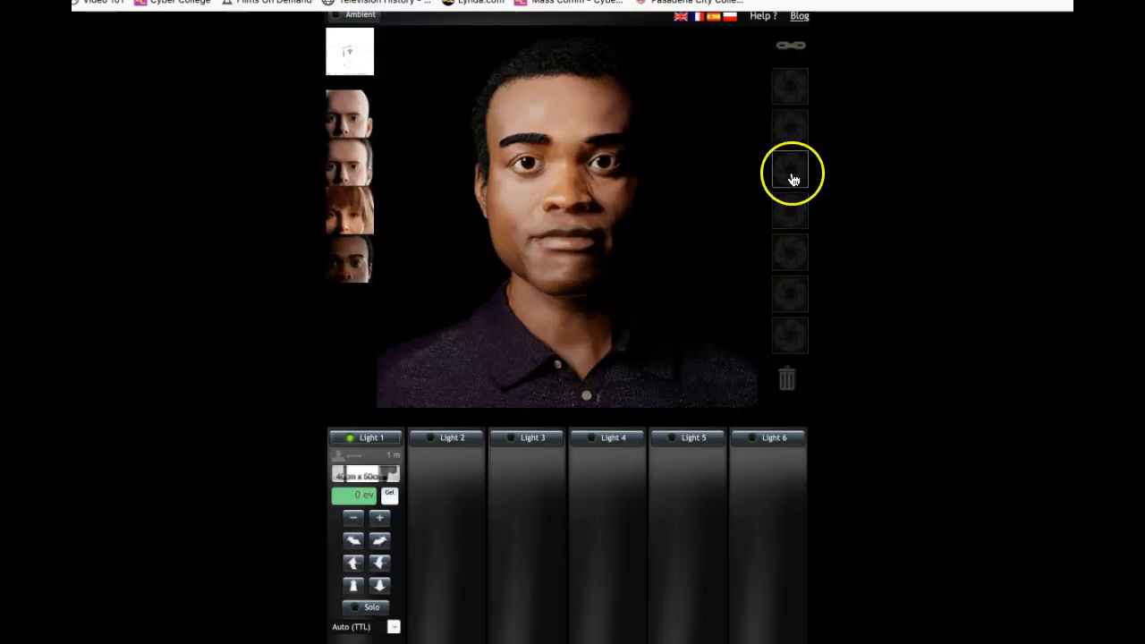
{"action": "left_click", "coordinate": [789, 92]}
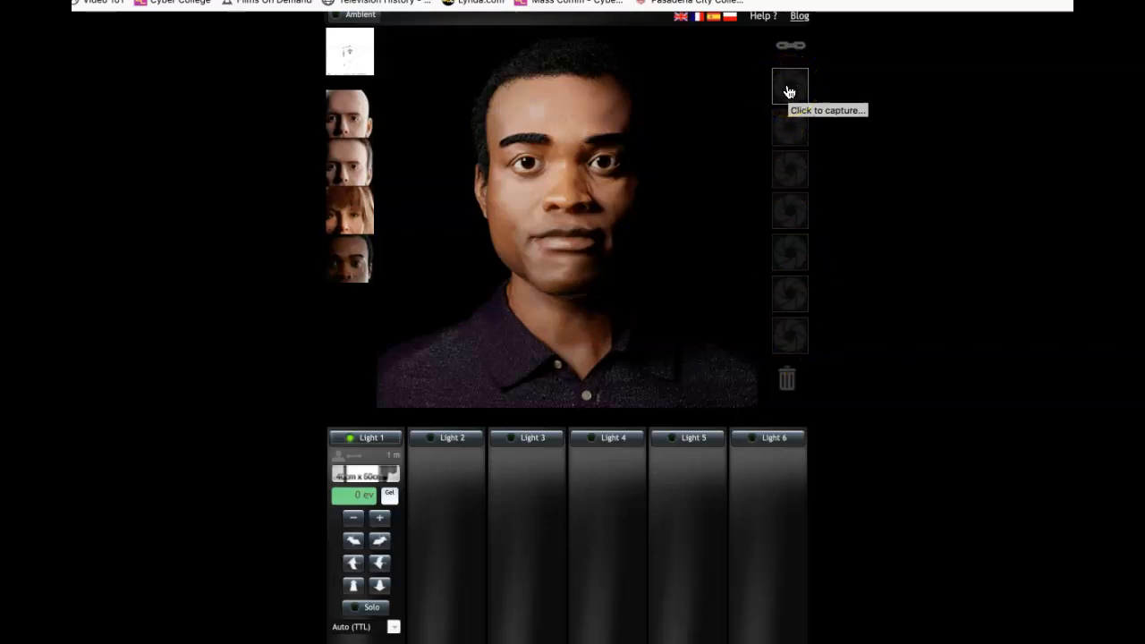
{"action": "left_click", "coordinate": [788, 93]}
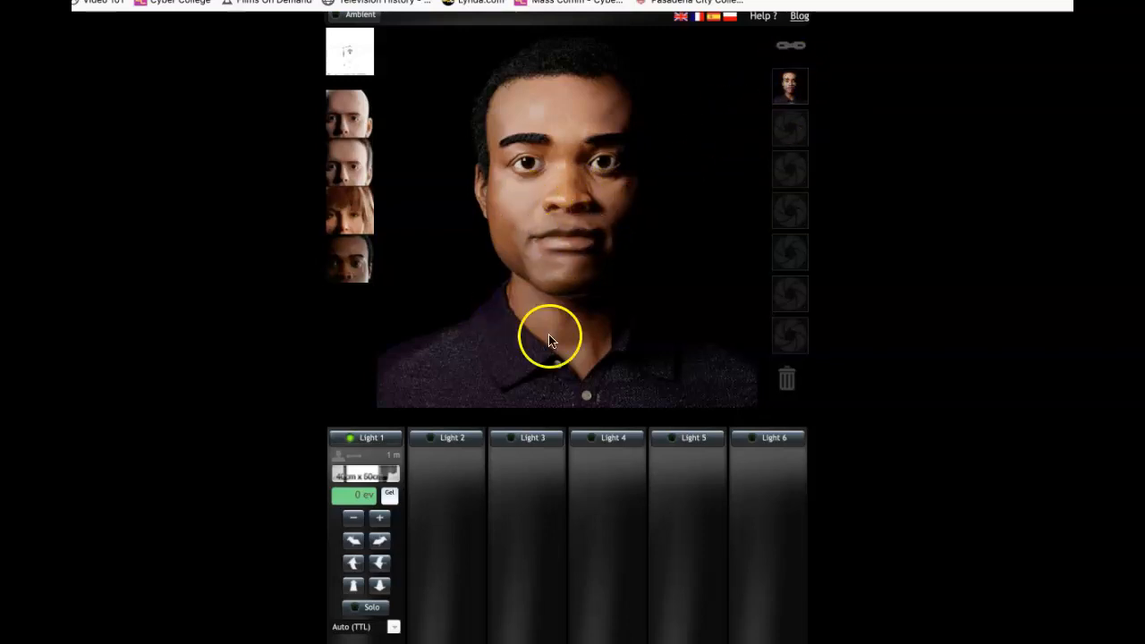
- Capture the portrait lit by Light 2 alone in the second thumbnail slot and by Light 3 alone in the third
{"action": "left_click", "coordinate": [351, 439]}
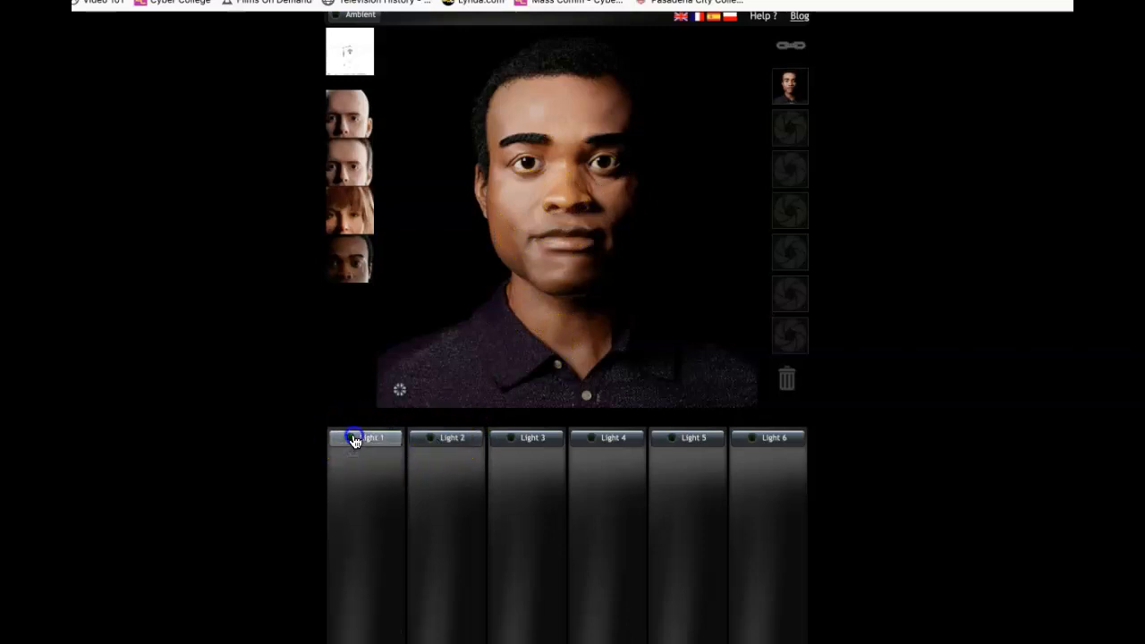
{"action": "left_click", "coordinate": [431, 437]}
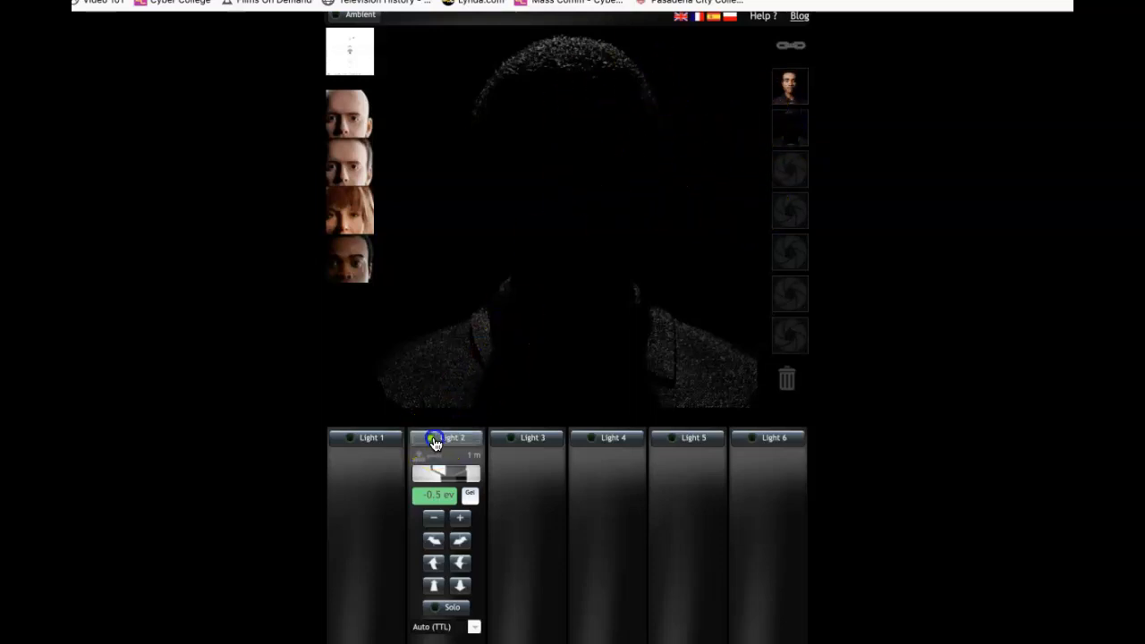
{"action": "left_click", "coordinate": [432, 437]}
{"action": "left_click", "coordinate": [511, 437]}
{"action": "left_click", "coordinate": [792, 168]}
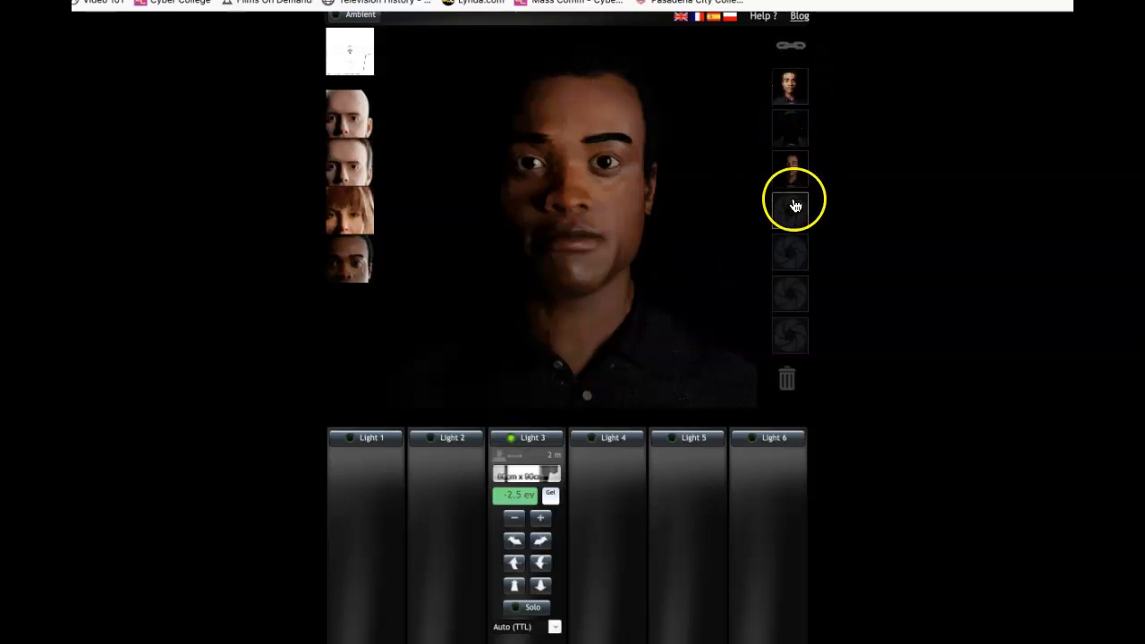
- Switch on Lights 1 and 2 alongside Light 3 and capture the three-light portrait in the fourth thumbnail slot
{"action": "left_click", "coordinate": [365, 457]}
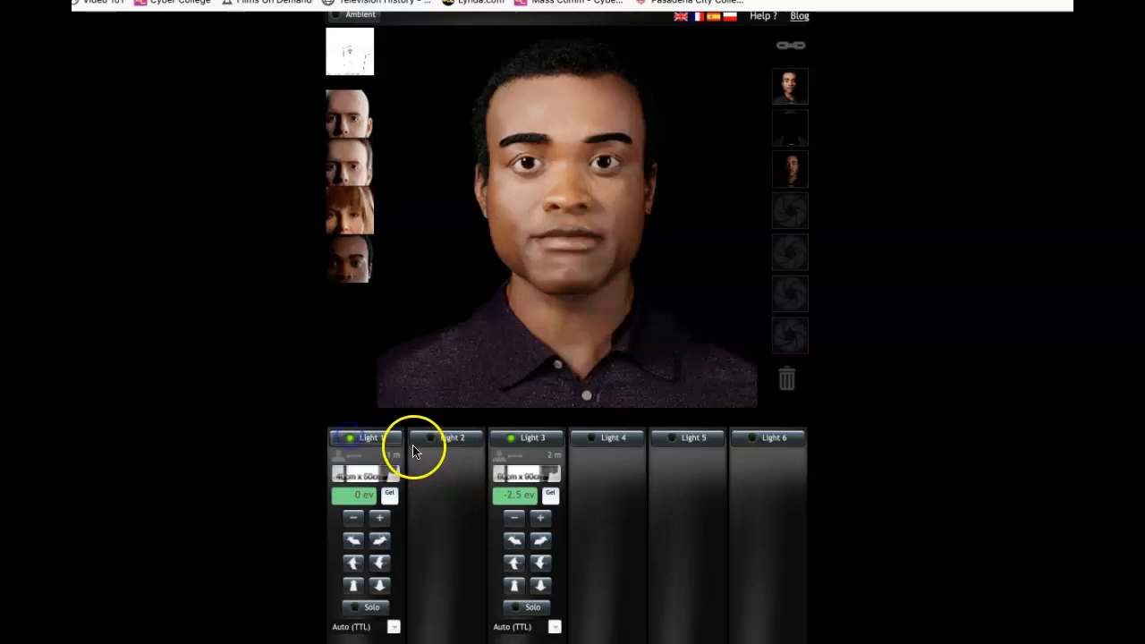
{"action": "left_click", "coordinate": [419, 440]}
{"action": "left_click", "coordinate": [788, 222]}
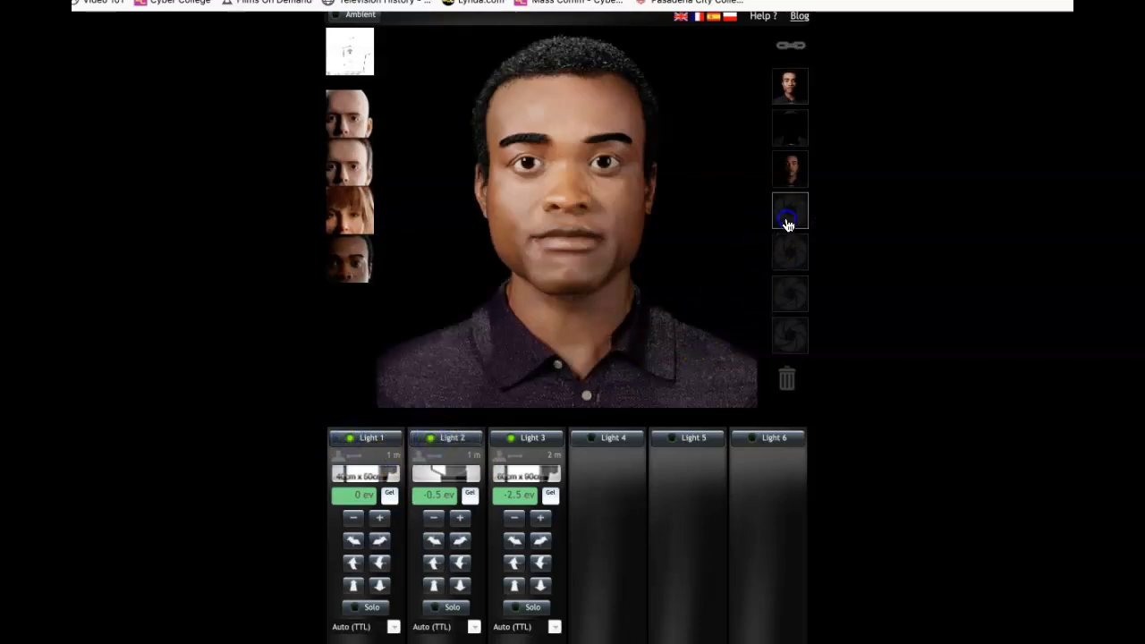
- Show the lighting diagram, try to capture it in the fifth thumbnail slot, and delete that capture
{"action": "left_click", "coordinate": [350, 51]}
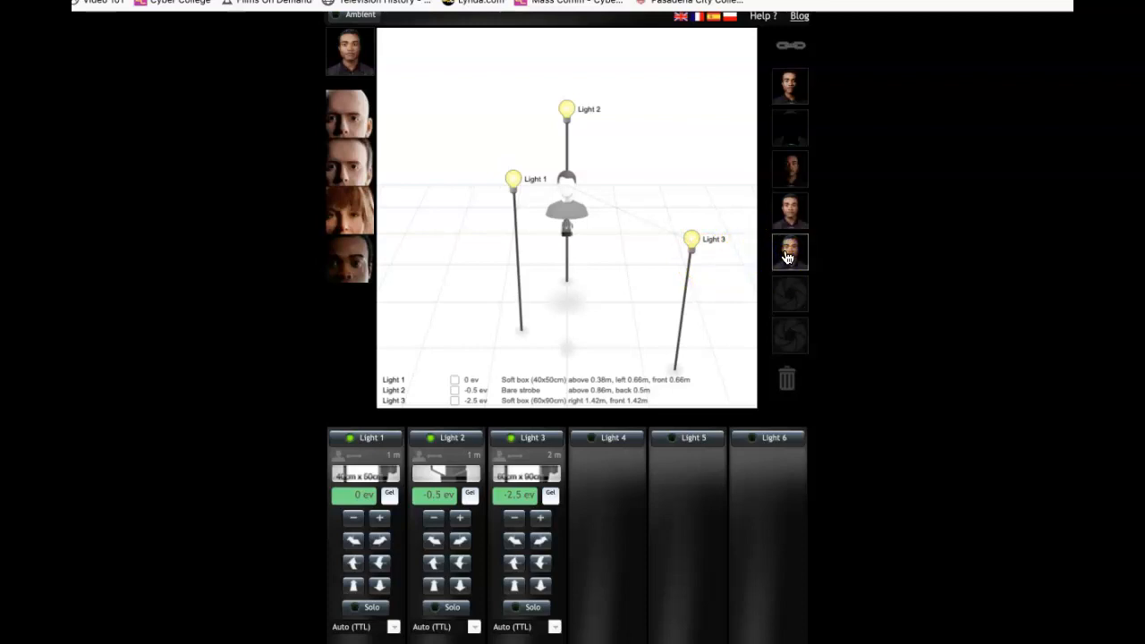
{"action": "scroll", "coordinate": [727, 231], "scroll_direction": "up", "scroll_amount": 1}
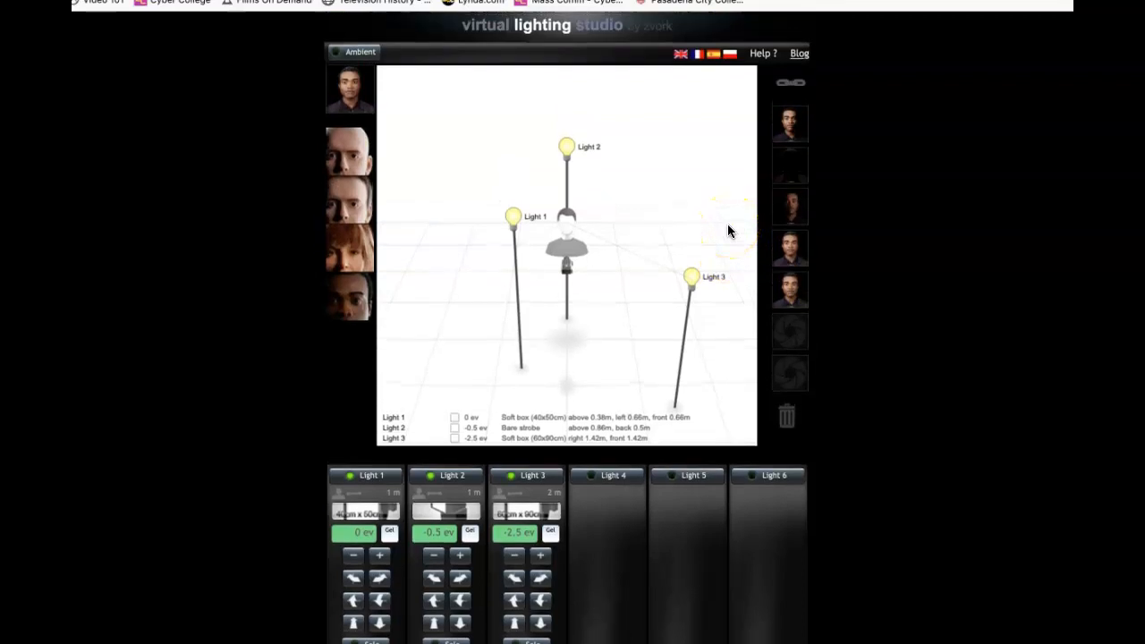
{"action": "left_click", "coordinate": [792, 420]}
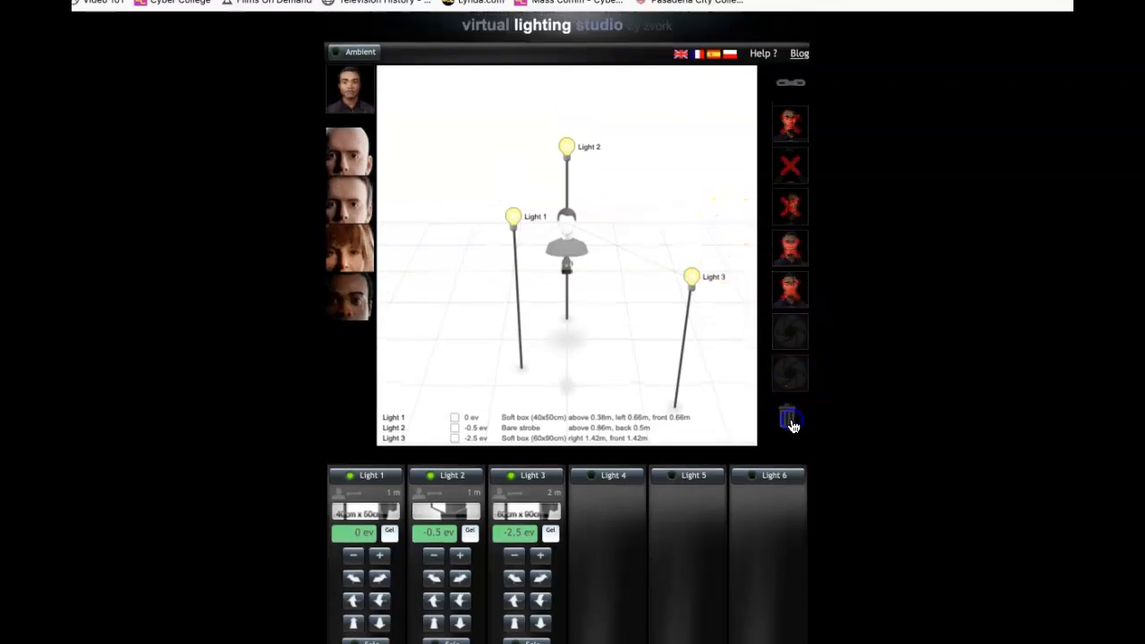
{"action": "left_click", "coordinate": [791, 289]}
{"action": "left_click_drag", "start_coordinate": [774, 332], "coordinate": [650, 317]}
{"action": "left_click", "coordinate": [777, 284]}
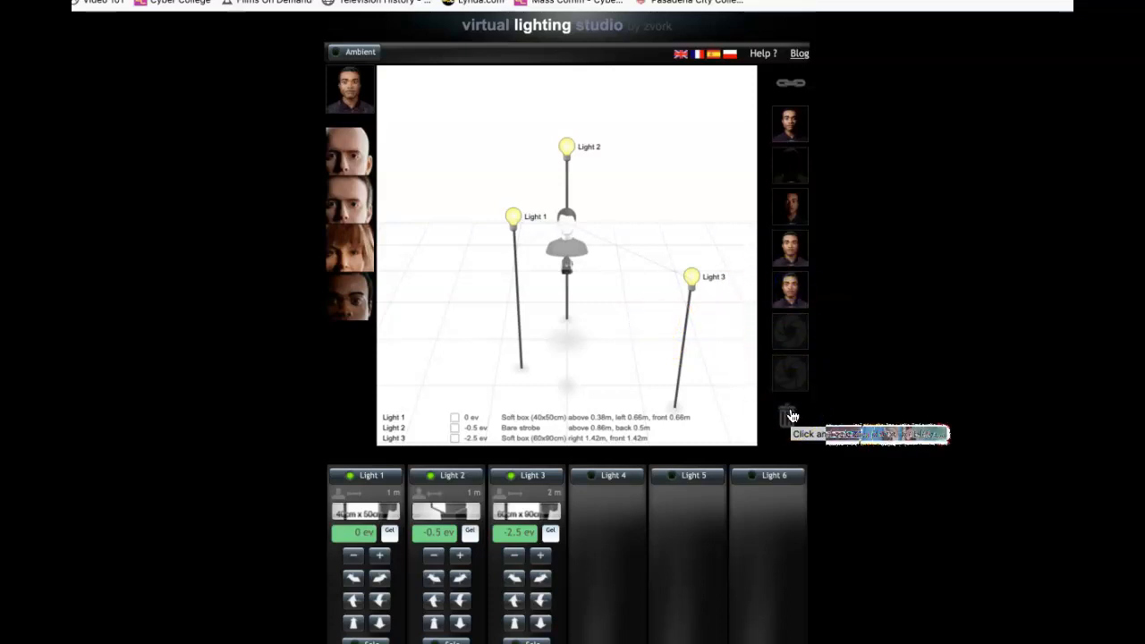
{"action": "left_click", "coordinate": [792, 416]}
{"action": "left_click", "coordinate": [790, 290]}
{"action": "left_click", "coordinate": [653, 284]}
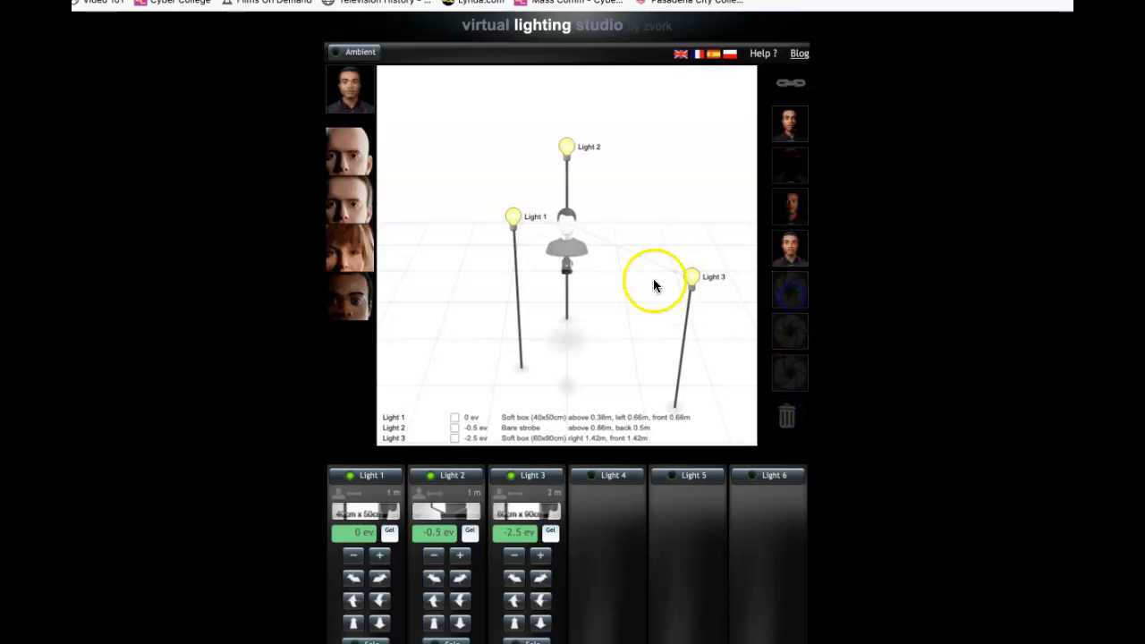
- Change the model to the short-haired man and display the lighting diagram again
{"action": "left_click", "coordinate": [352, 196]}
{"action": "left_click", "coordinate": [352, 112]}
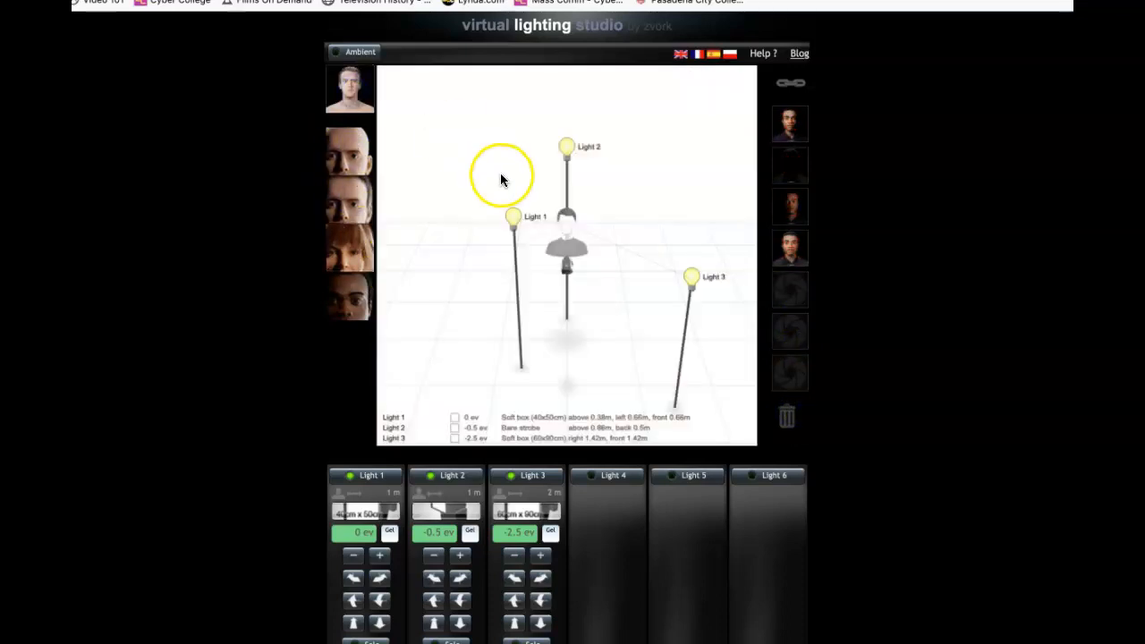
- Try to capture the lighting diagram in the fifth thumbnail slot, and delete the capture
{"action": "left_click", "coordinate": [793, 290]}
{"action": "left_click", "coordinate": [787, 418]}
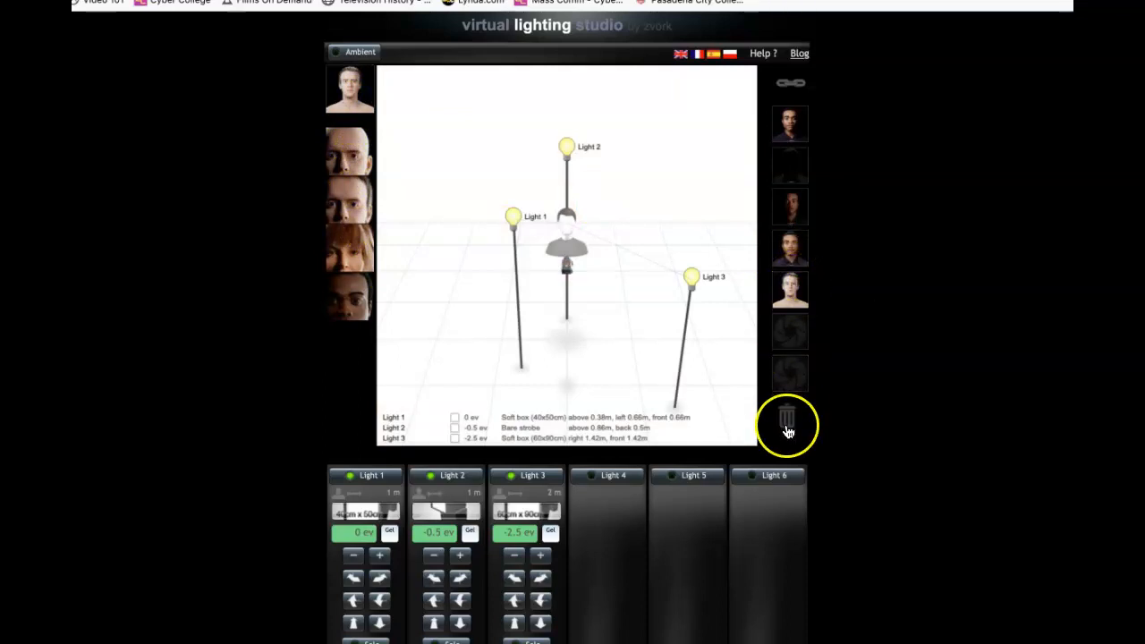
{"action": "left_click", "coordinate": [793, 292]}
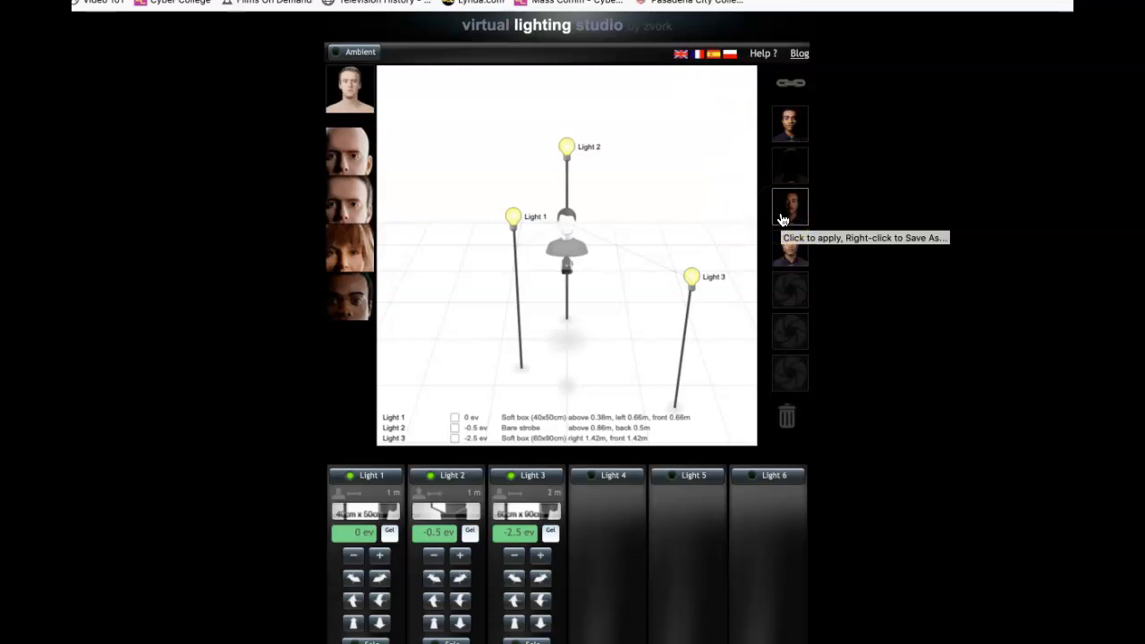
- Save the first thumbnail's image to the Downloads folder as Key Only.jpg
{"action": "right_click", "coordinate": [790, 133]}
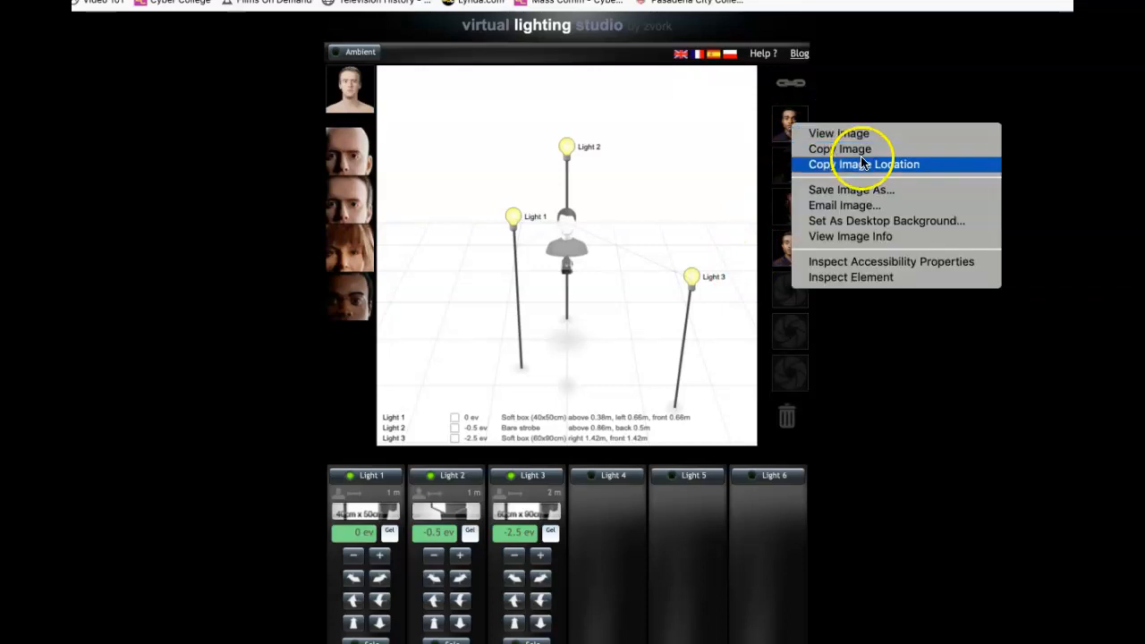
{"action": "left_click", "coordinate": [847, 189]}
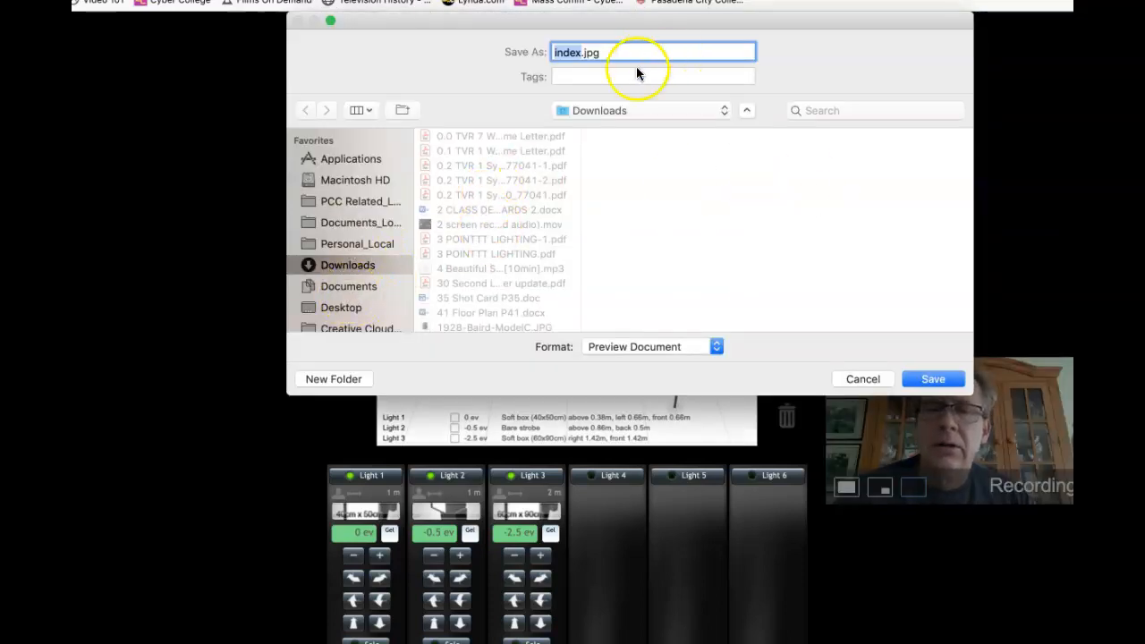
{"action": "left_click_drag", "start_coordinate": [866, 13], "coordinate": [660, 196]}
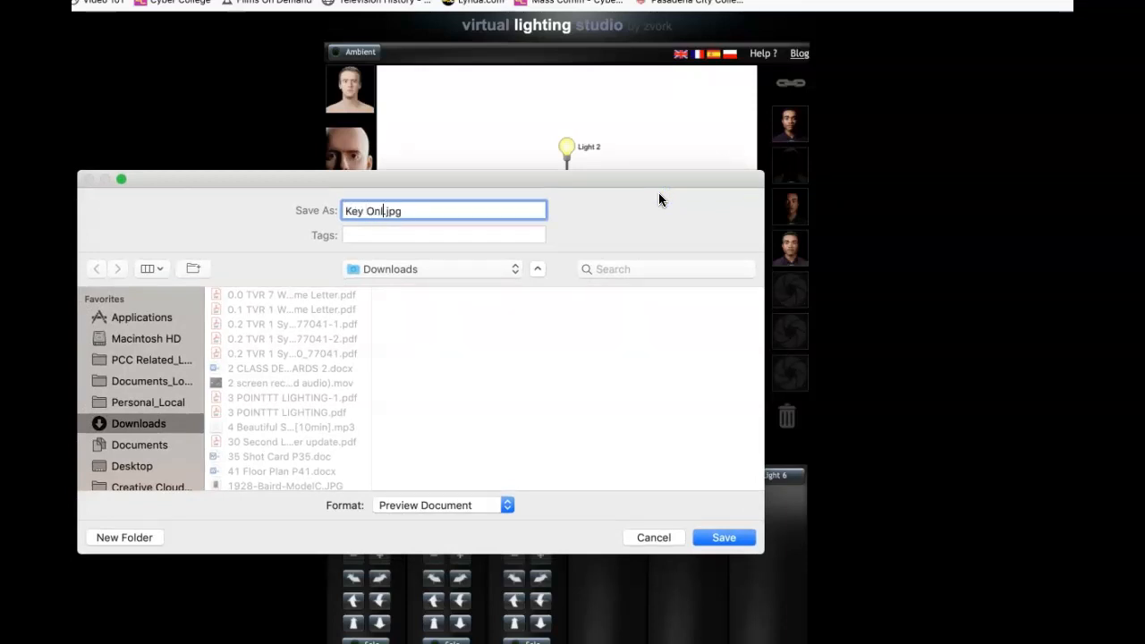
{"action": "key", "text": "Return"}
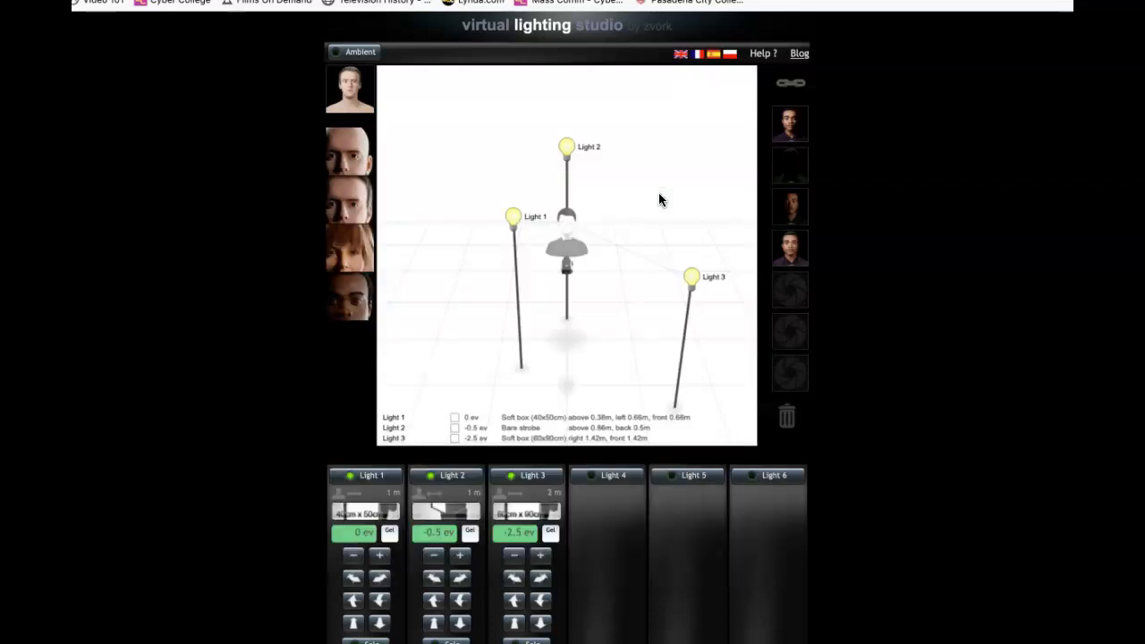
- Save the second thumbnail's image to the Downloads folder as Back only.jpg
{"action": "right_click", "coordinate": [791, 167]}
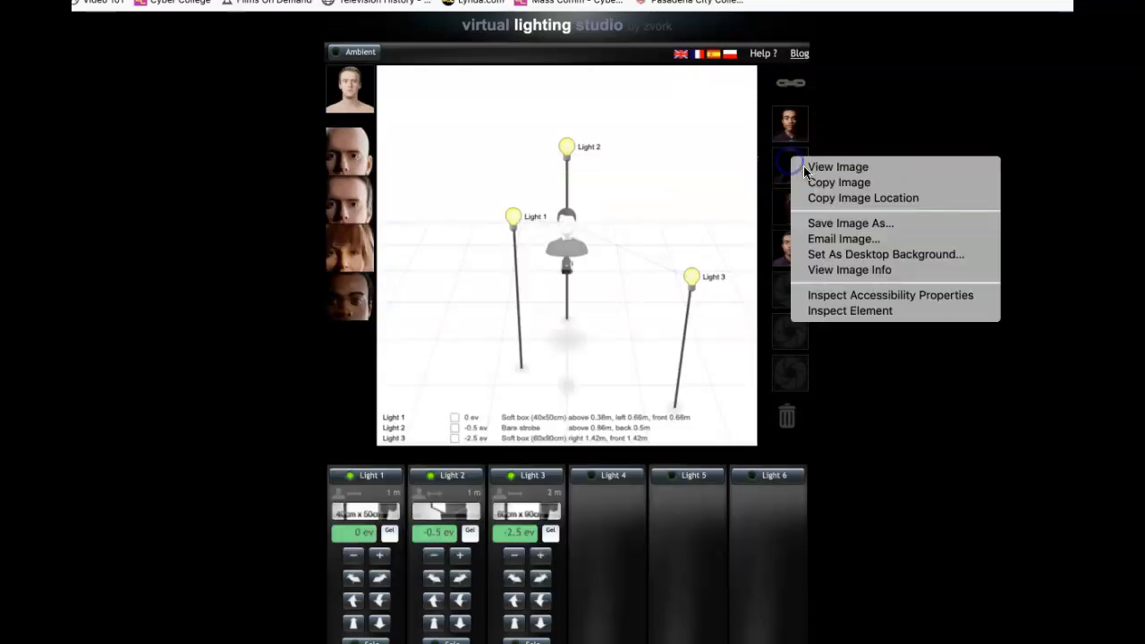
{"action": "left_click", "coordinate": [830, 223]}
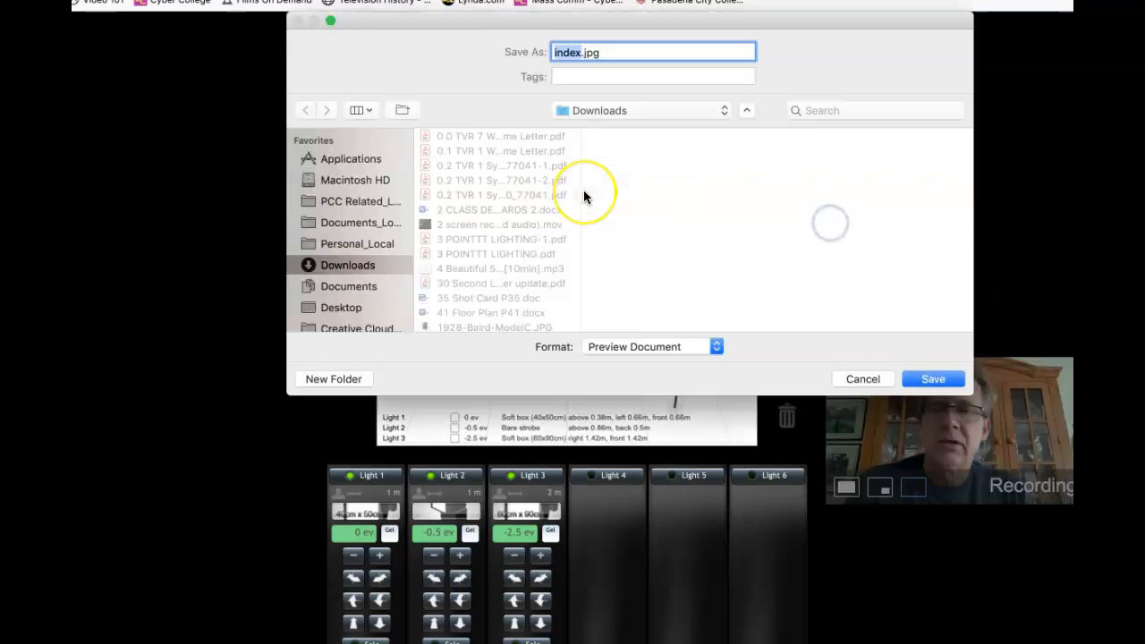
{"action": "type", "text": "Back only"}
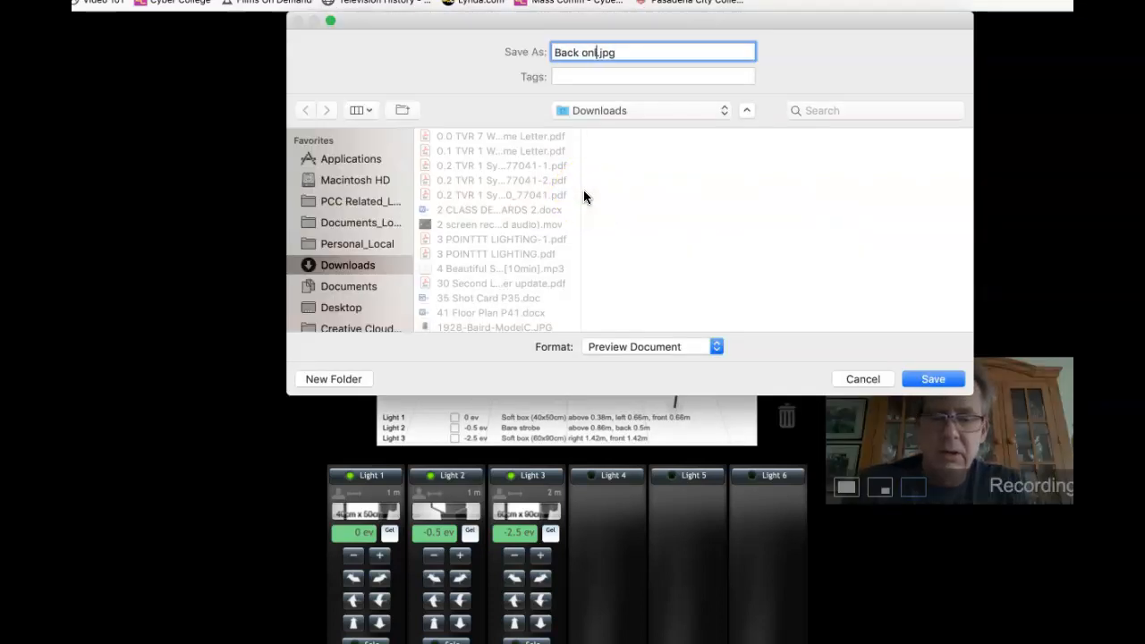
{"action": "key", "text": "Return"}
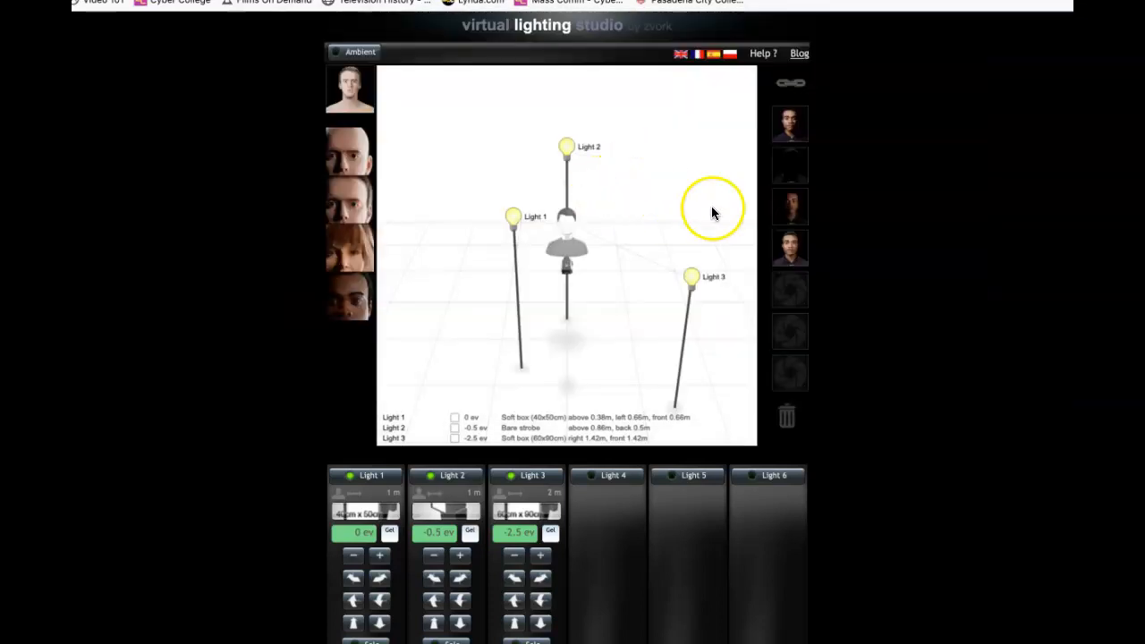
- Save the third thumbnail's image to the Downloads folder as fill only.jpg
{"action": "right_click", "coordinate": [791, 218]}
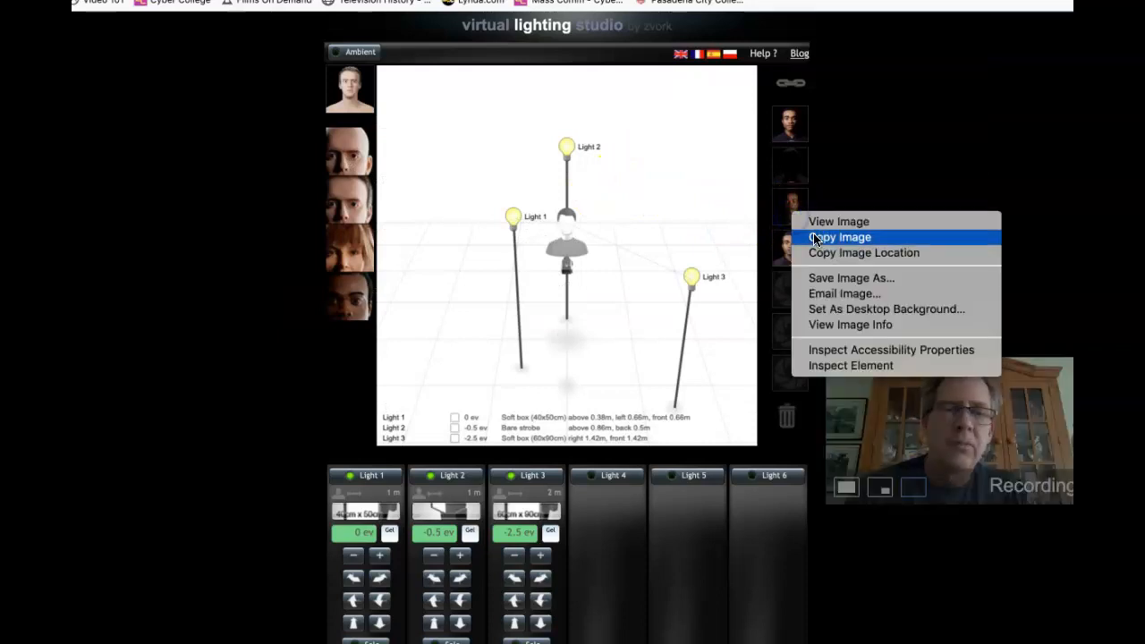
{"action": "left_click", "coordinate": [823, 278]}
{"action": "type", "text": "fill"}
{"action": "type", "text": "-vals"}
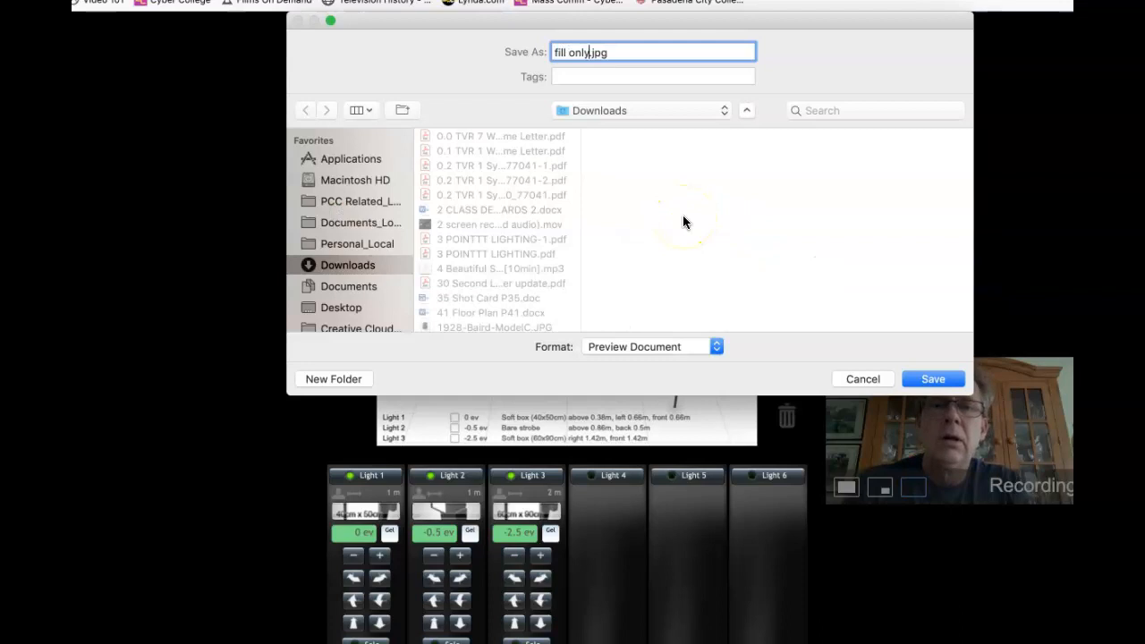
{"action": "key", "text": "Return"}
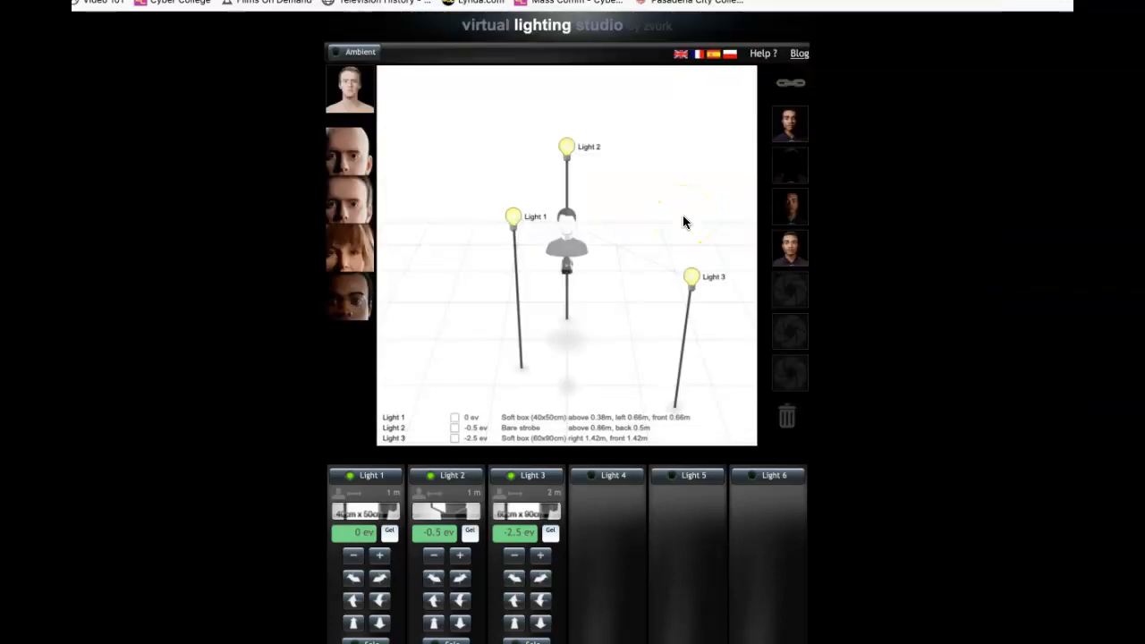
- Save the fourth thumbnail's three-light image to the Downloads folder as 3 pt lighting.jpg
{"action": "right_click", "coordinate": [785, 266]}
{"action": "left_click", "coordinate": [810, 283]}
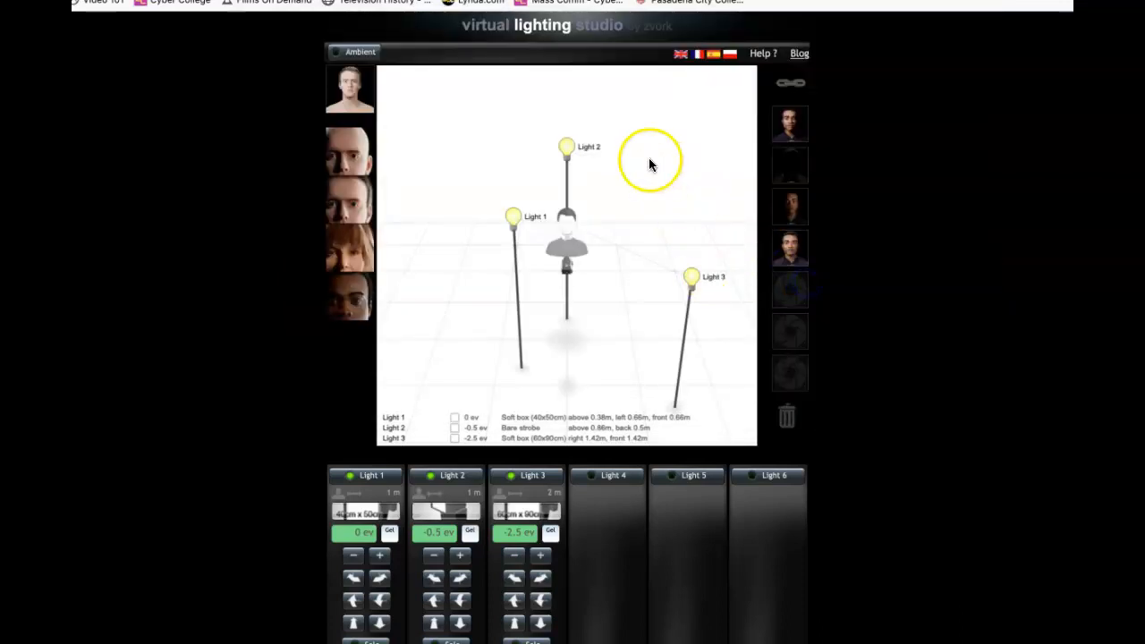
{"action": "right_click", "coordinate": [784, 231]}
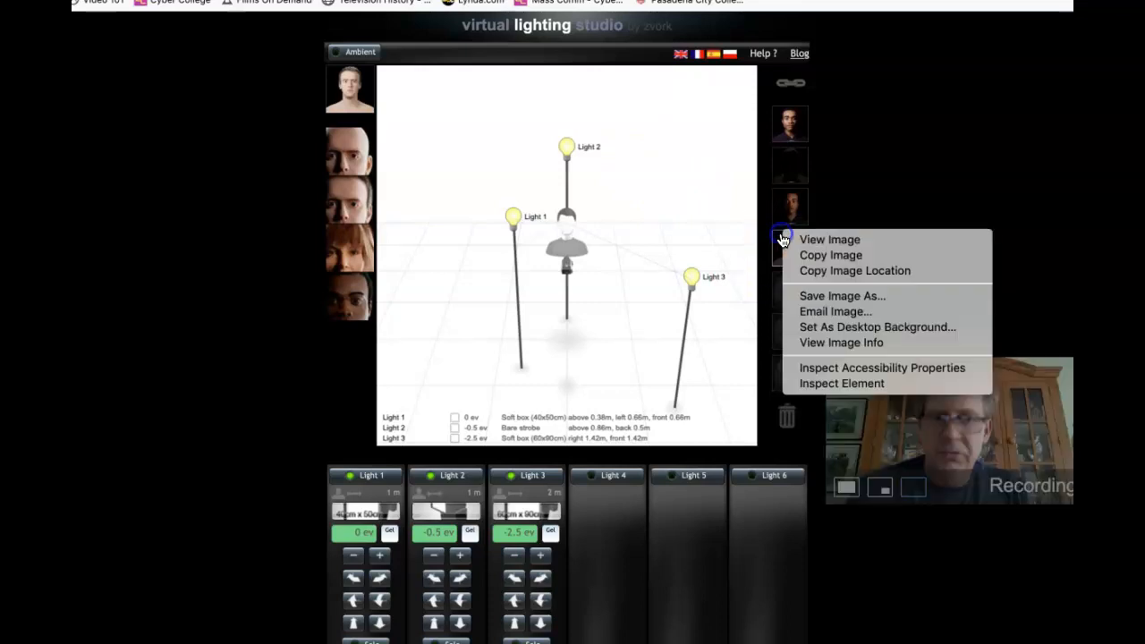
{"action": "left_click", "coordinate": [823, 294]}
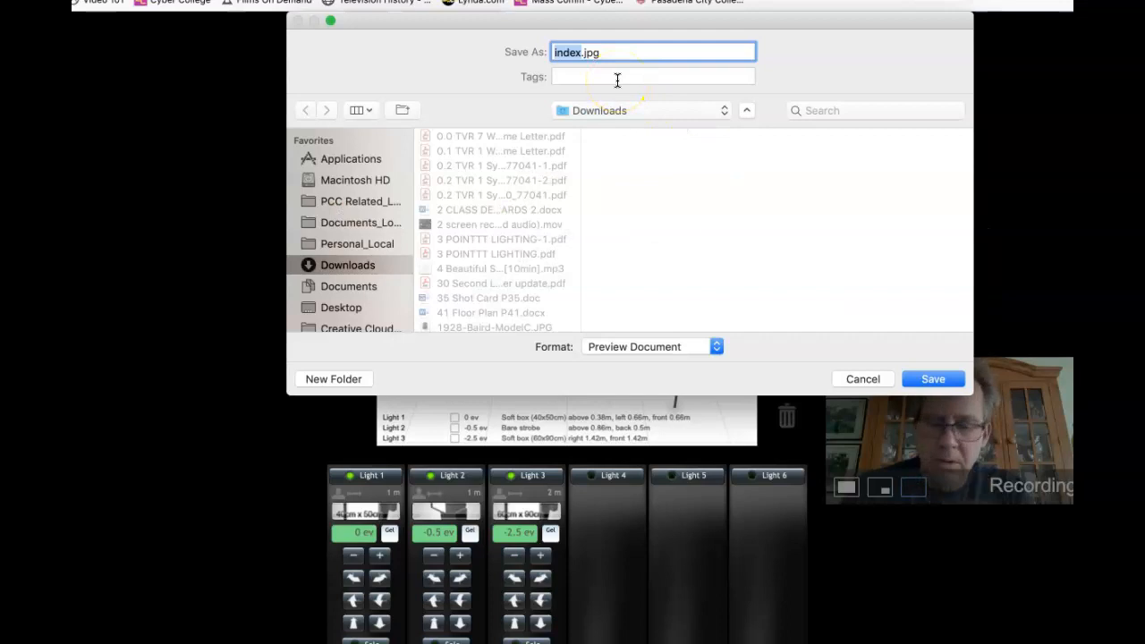
{"action": "type", "text": "3 pt lightin"}
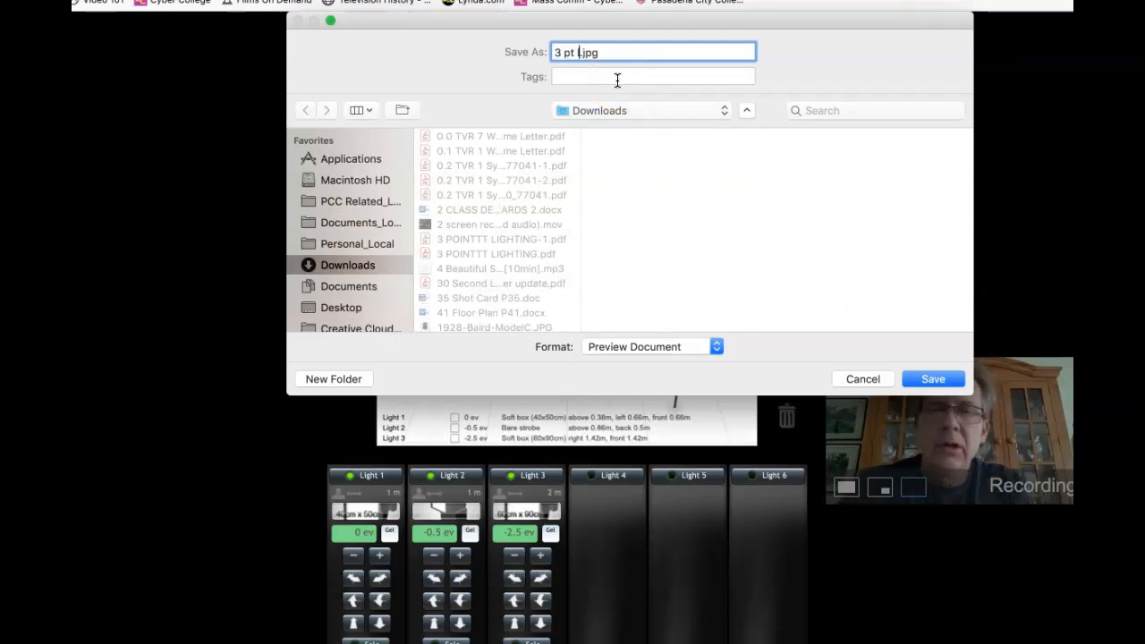
{"action": "type", "text": "g"}
{"action": "key", "text": "Return"}
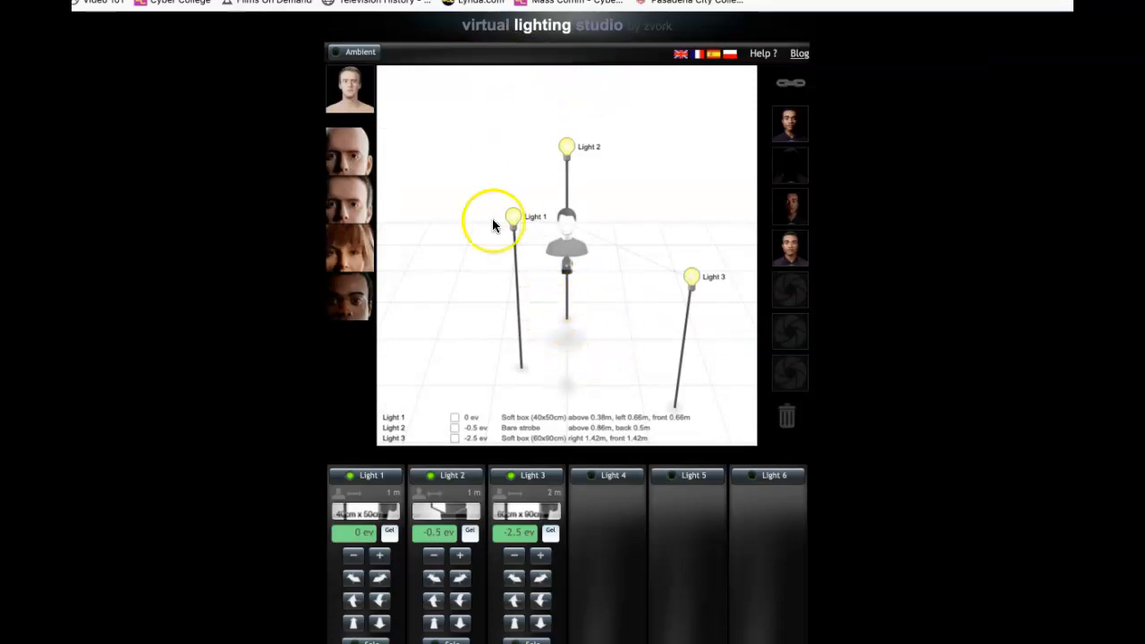
- Try to capture the lighting diagram in the sixth thumbnail slot, and delete that capture
{"action": "left_click", "coordinate": [789, 335]}
{"action": "right_click", "coordinate": [789, 412]}
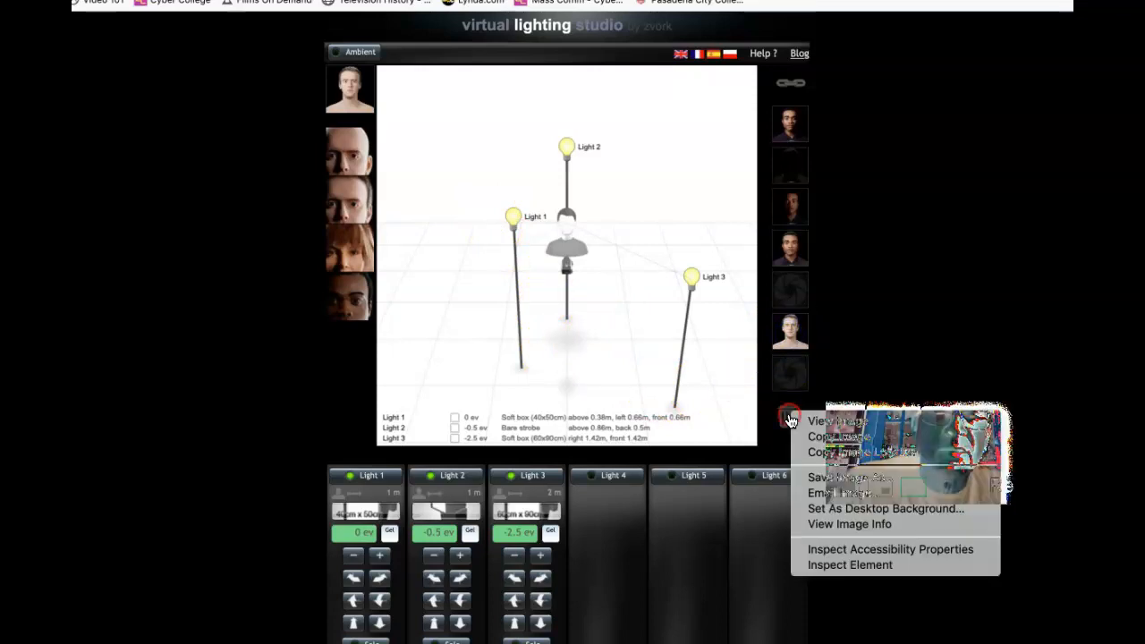
{"action": "left_click", "coordinate": [781, 358]}
{"action": "left_click", "coordinate": [783, 409]}
{"action": "left_click", "coordinate": [792, 339]}
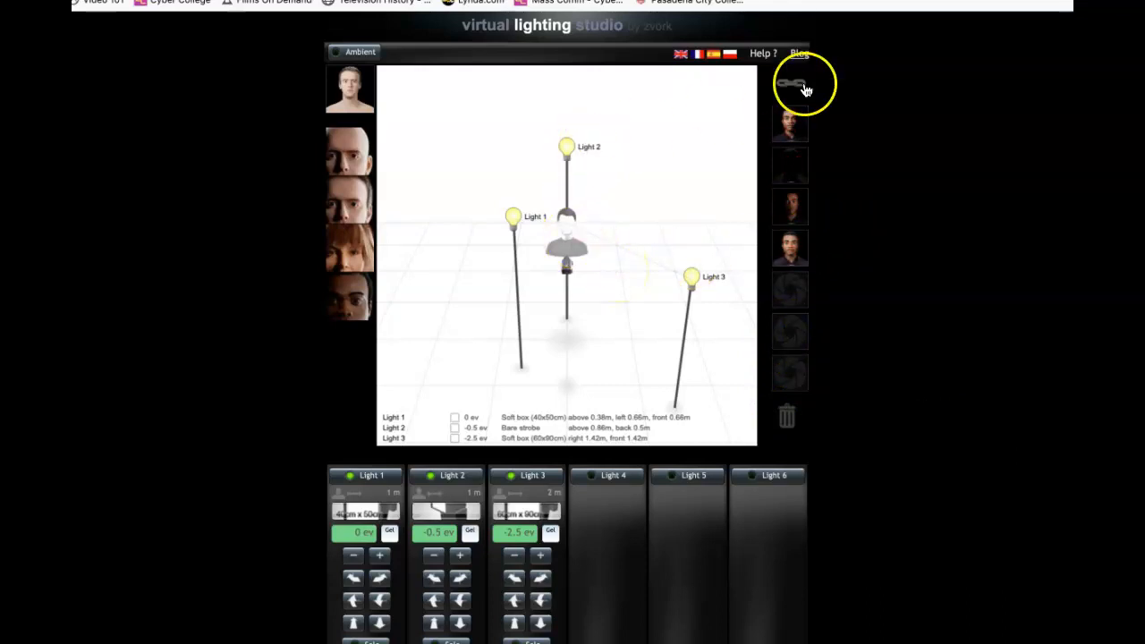
- Switch to the untitled Google Slides presentation and delete the title and subtitle placeholders from the first slide
{"action": "key", "text": "ctrl+Tab"}
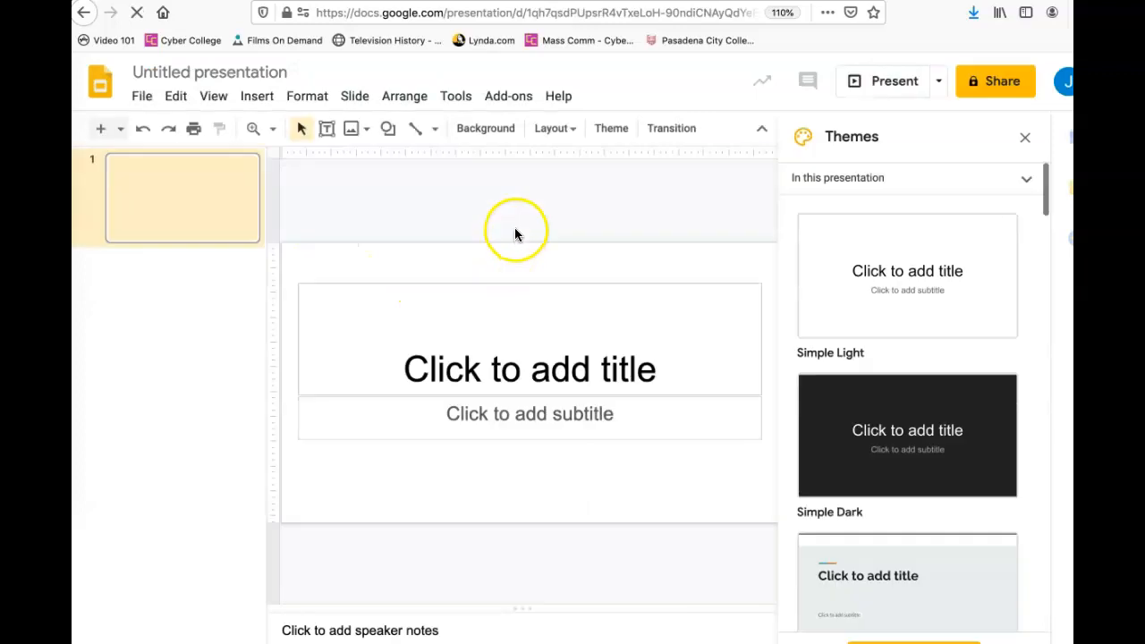
{"action": "left_click", "coordinate": [493, 283]}
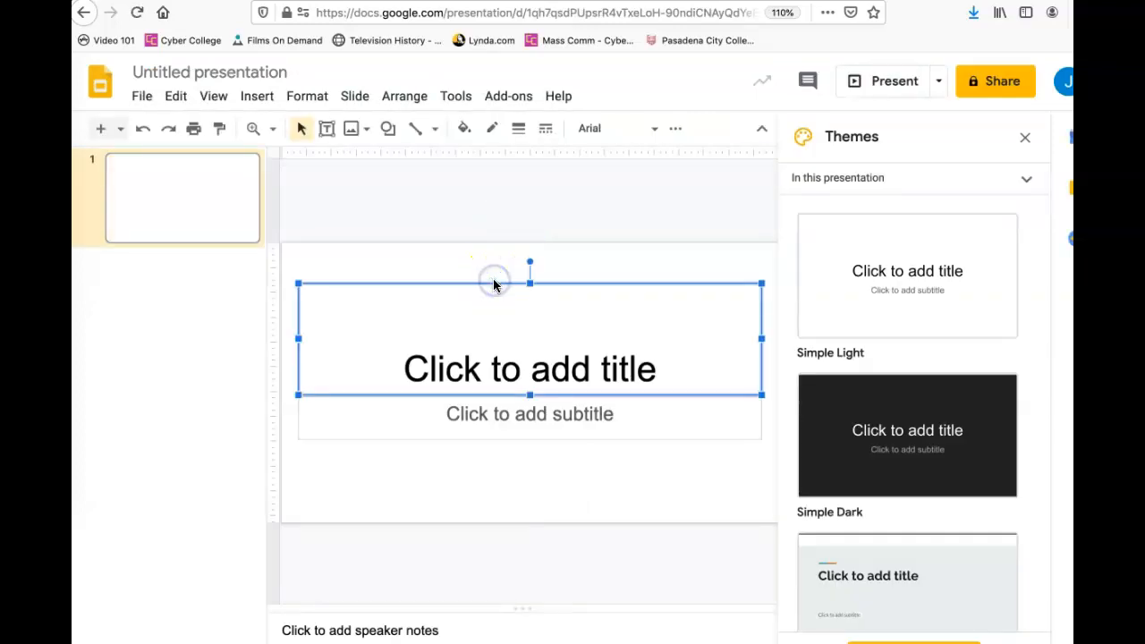
{"action": "key", "text": "Delete"}
{"action": "left_click", "coordinate": [517, 409]}
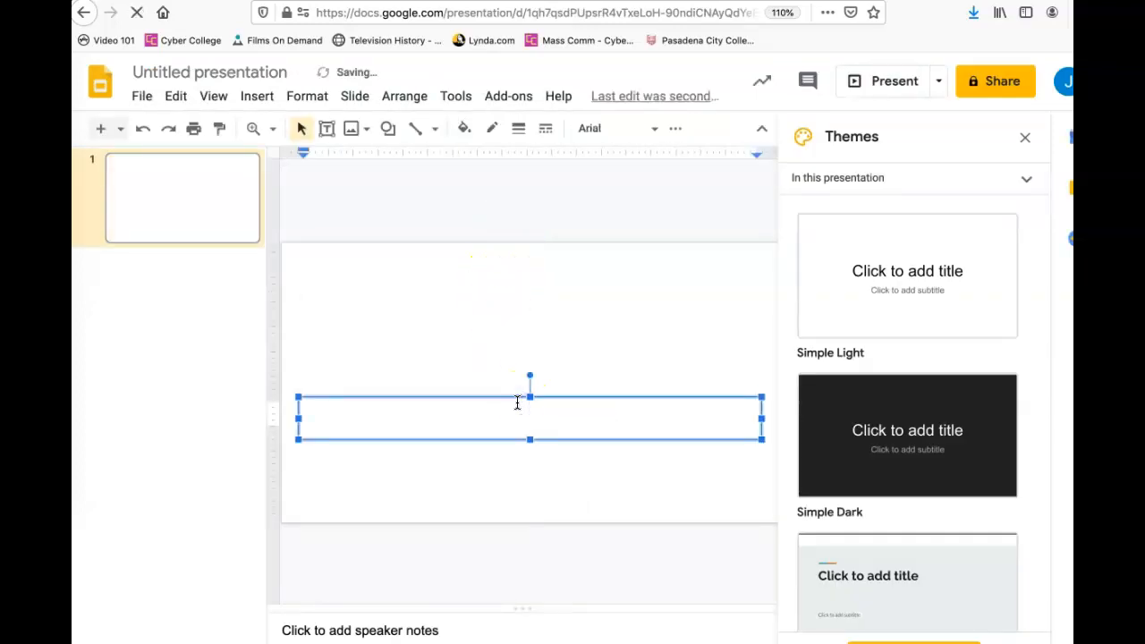
{"action": "left_click", "coordinate": [485, 395]}
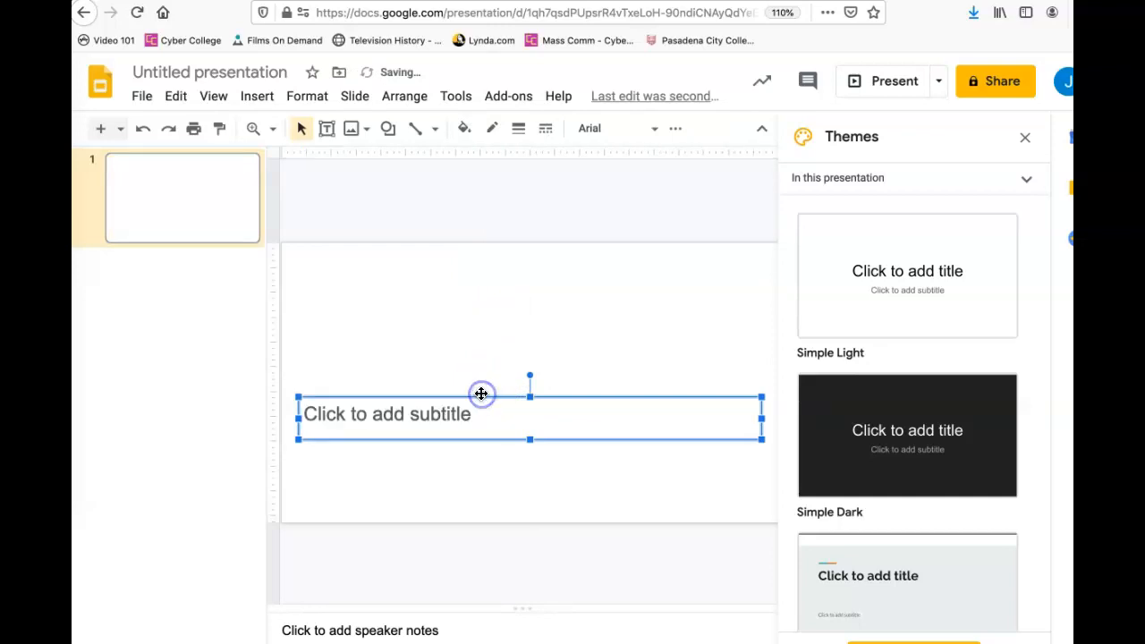
{"action": "key", "text": "Delete"}
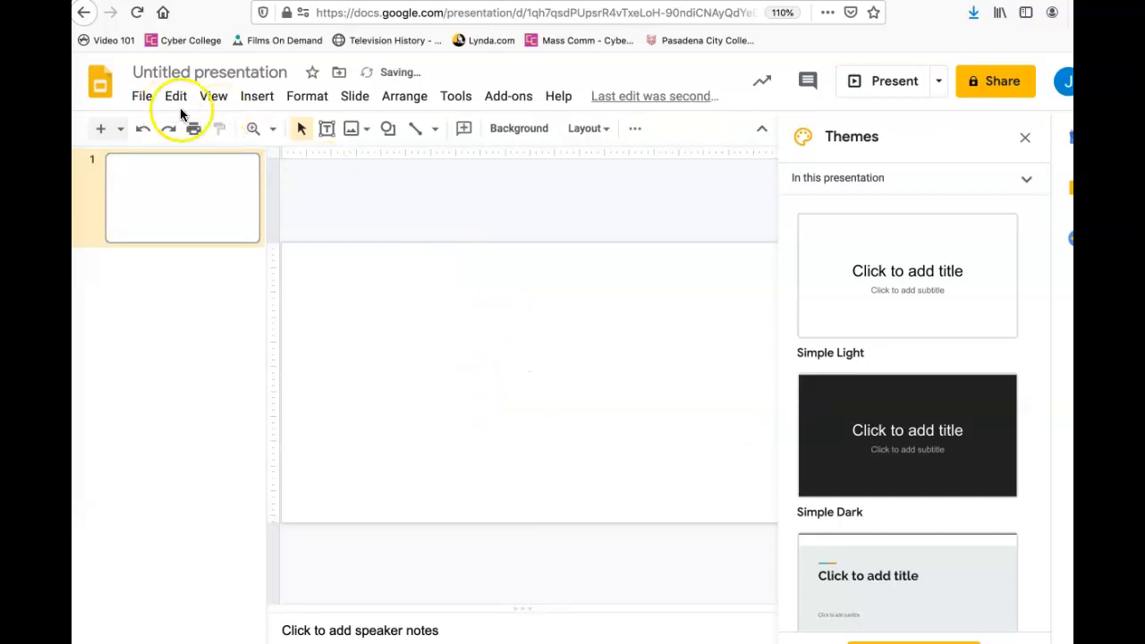
- Insert fill only.jpg, Back only.jpg and Key Only.jpg from the Downloads folder onto the slide, and close the Themes pane
{"action": "left_click", "coordinate": [256, 98]}
{"action": "mouse_move", "coordinate": [286, 132]}
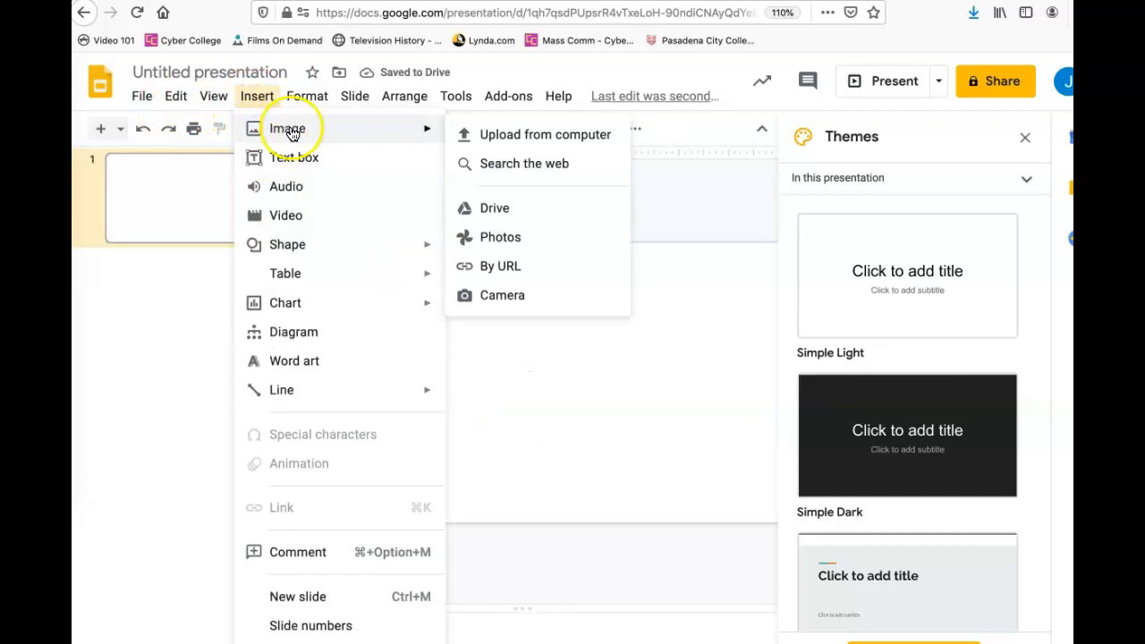
{"action": "left_click", "coordinate": [505, 137]}
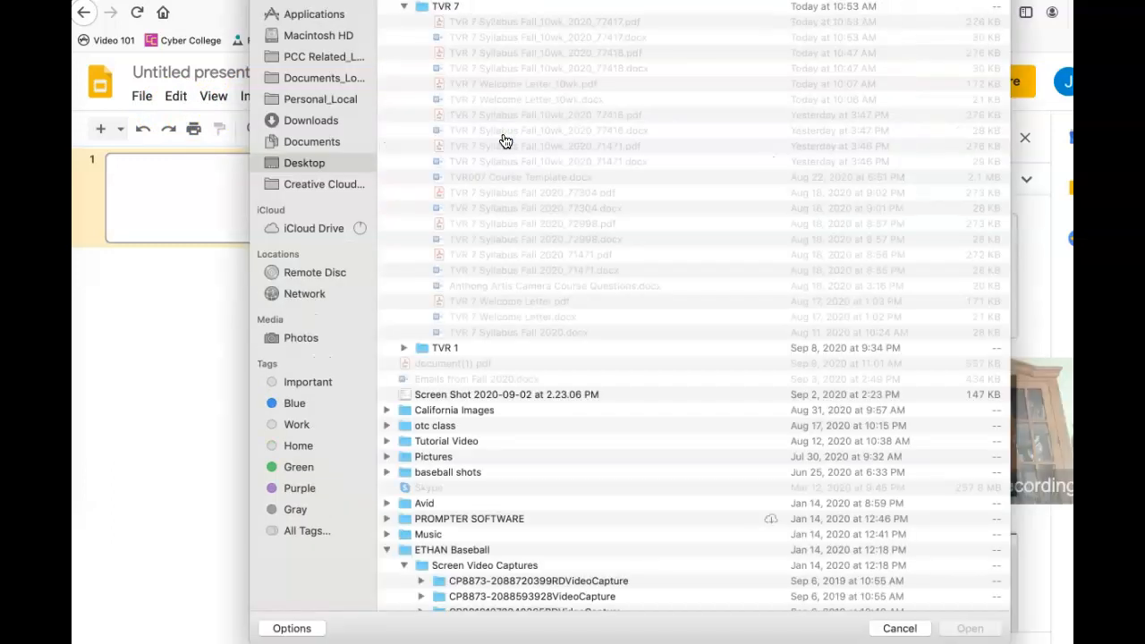
{"action": "left_click", "coordinate": [303, 121]}
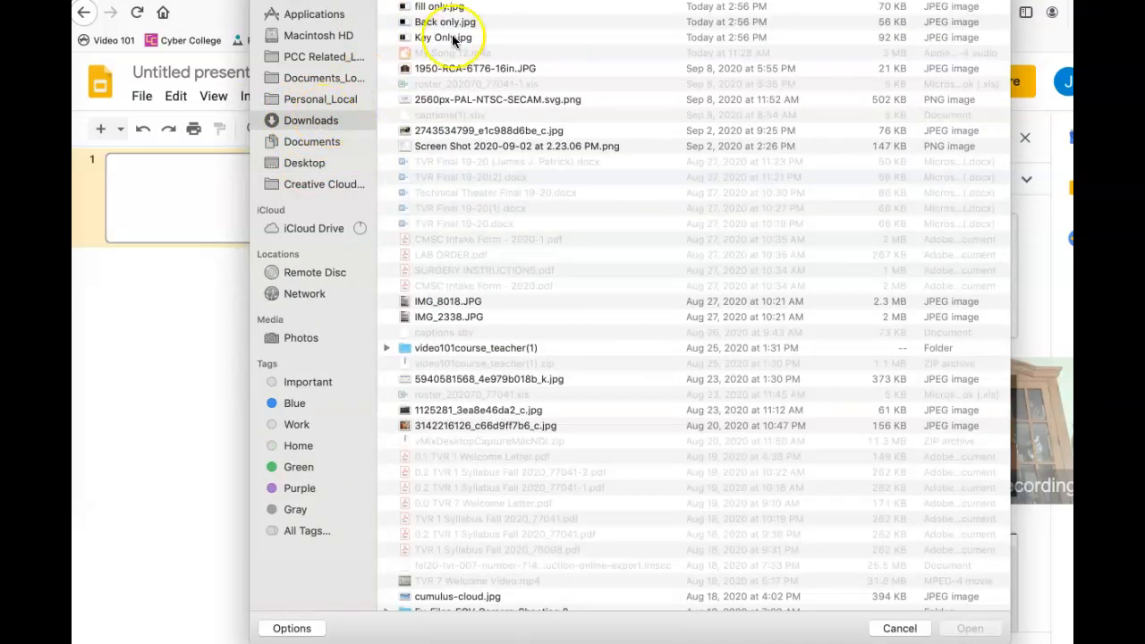
{"action": "left_click", "coordinate": [445, 1]}
{"action": "left_click", "coordinate": [459, 37], "text": "shift"}
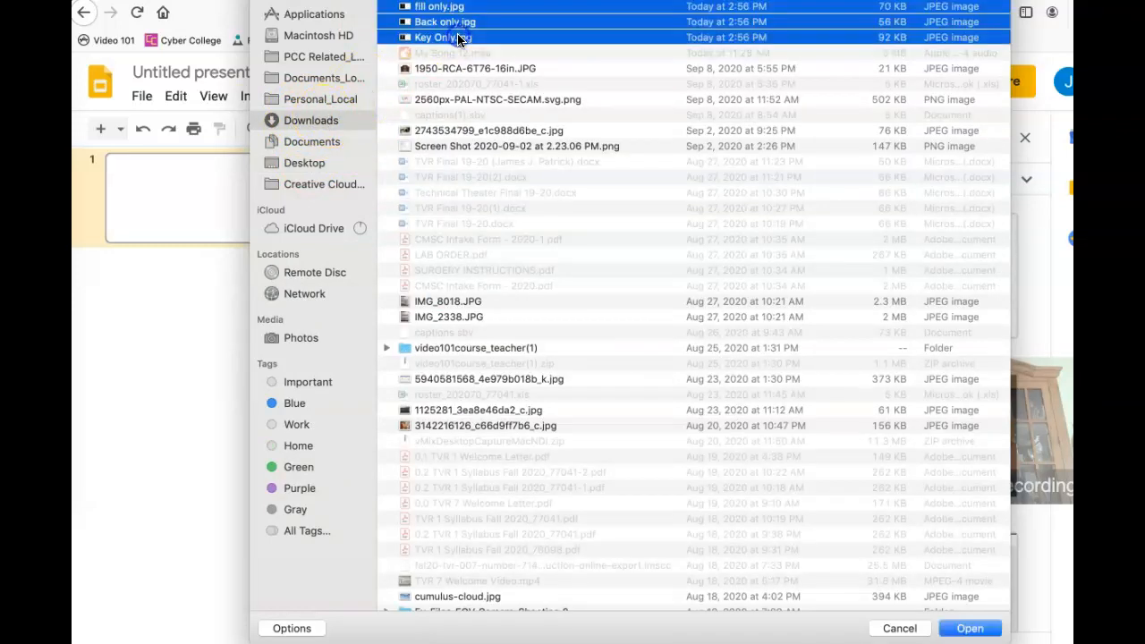
{"action": "left_click", "coordinate": [968, 627]}
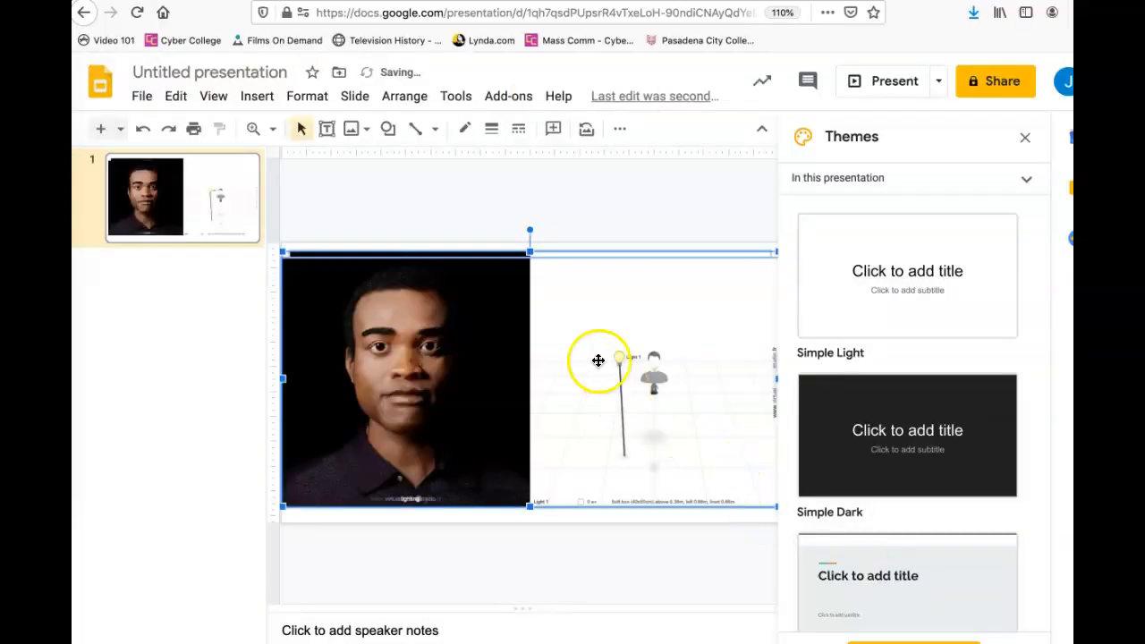
{"action": "left_click", "coordinate": [1026, 139]}
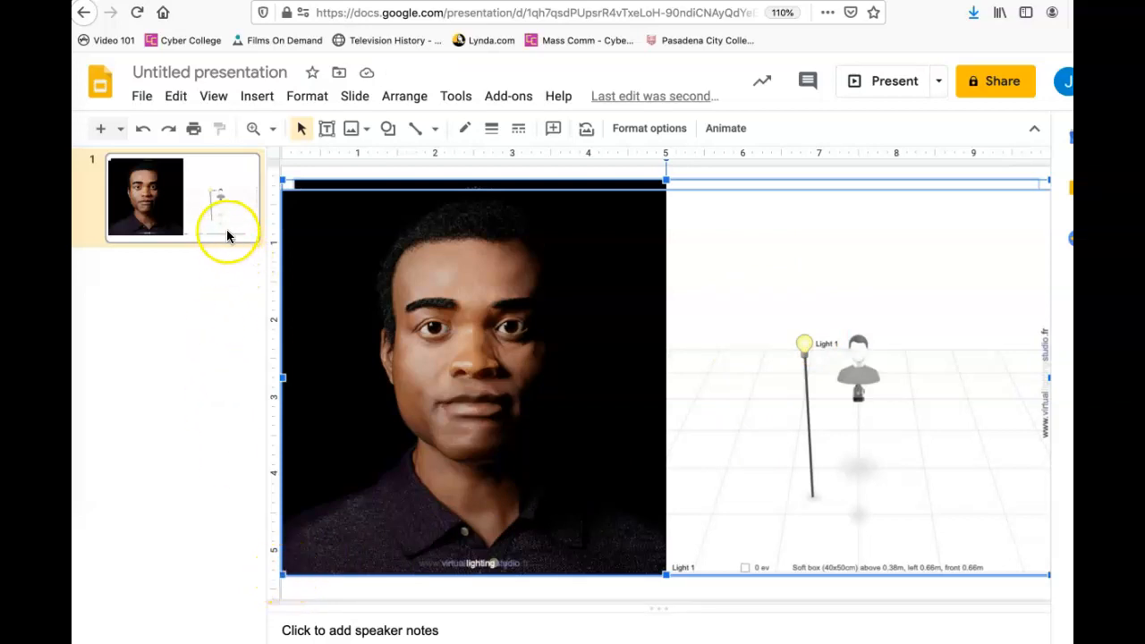
{"action": "left_click", "coordinate": [146, 100]}
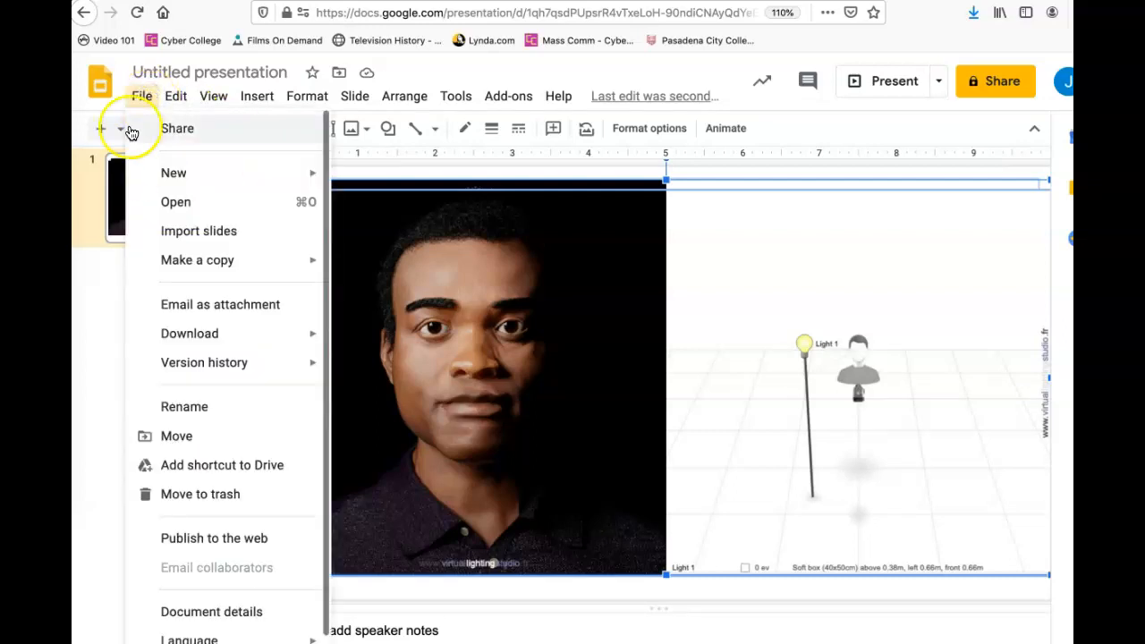
{"action": "mouse_move", "coordinate": [213, 182]}
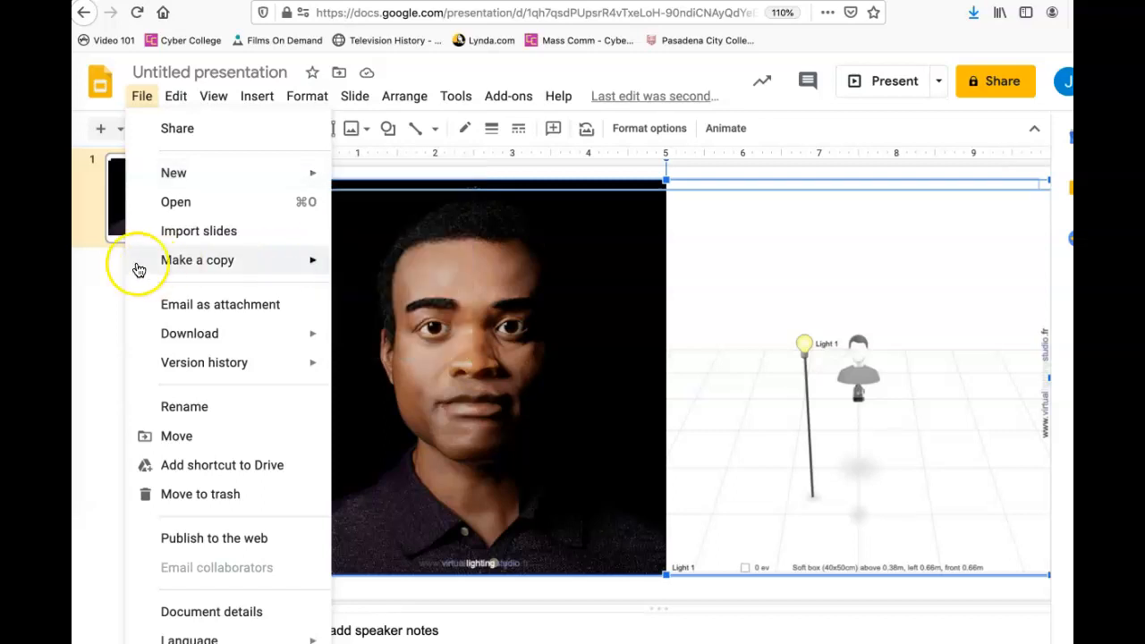
{"action": "left_click", "coordinate": [106, 286]}
- Add a second slide after the first and insert Back only.jpg from the Downloads folder on it
{"action": "left_click", "coordinate": [189, 204]}
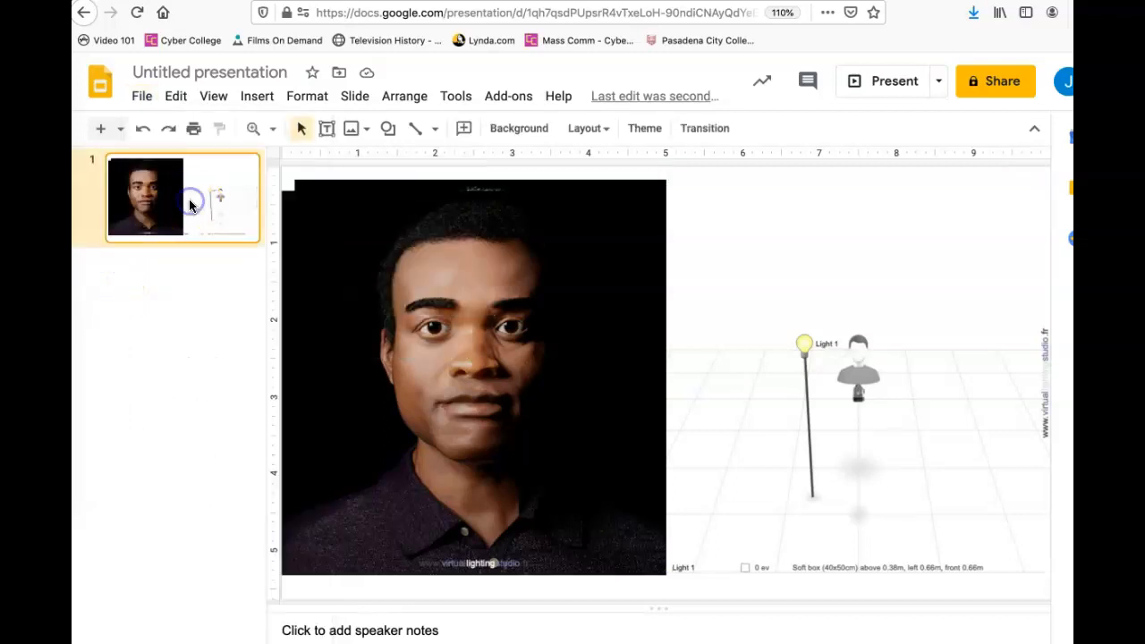
{"action": "right_click", "coordinate": [201, 193]}
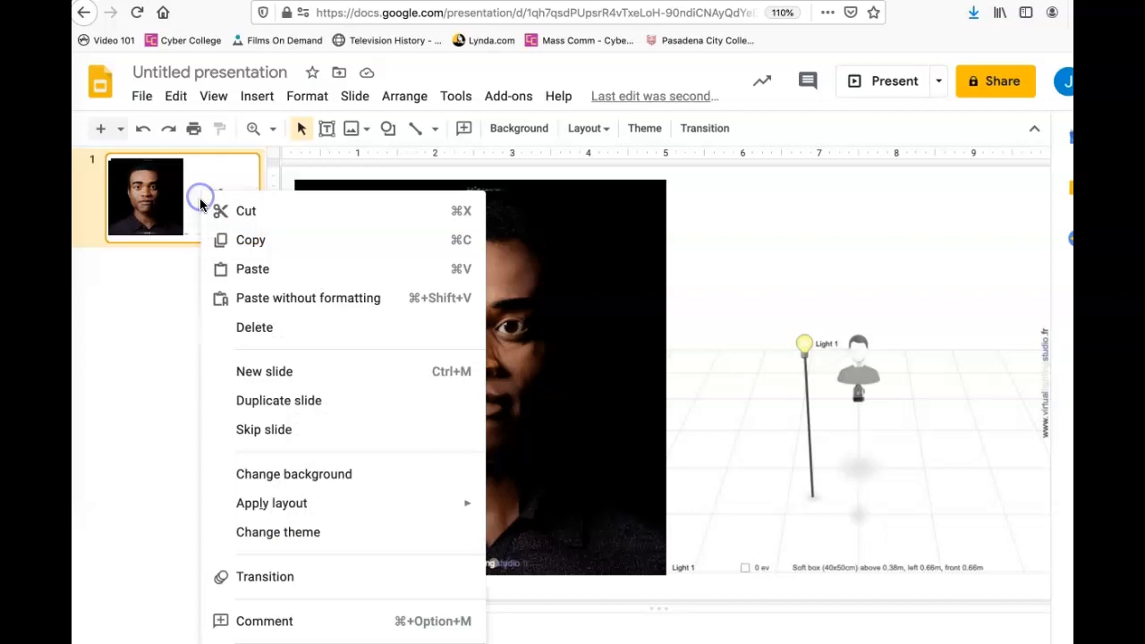
{"action": "left_click", "coordinate": [251, 368]}
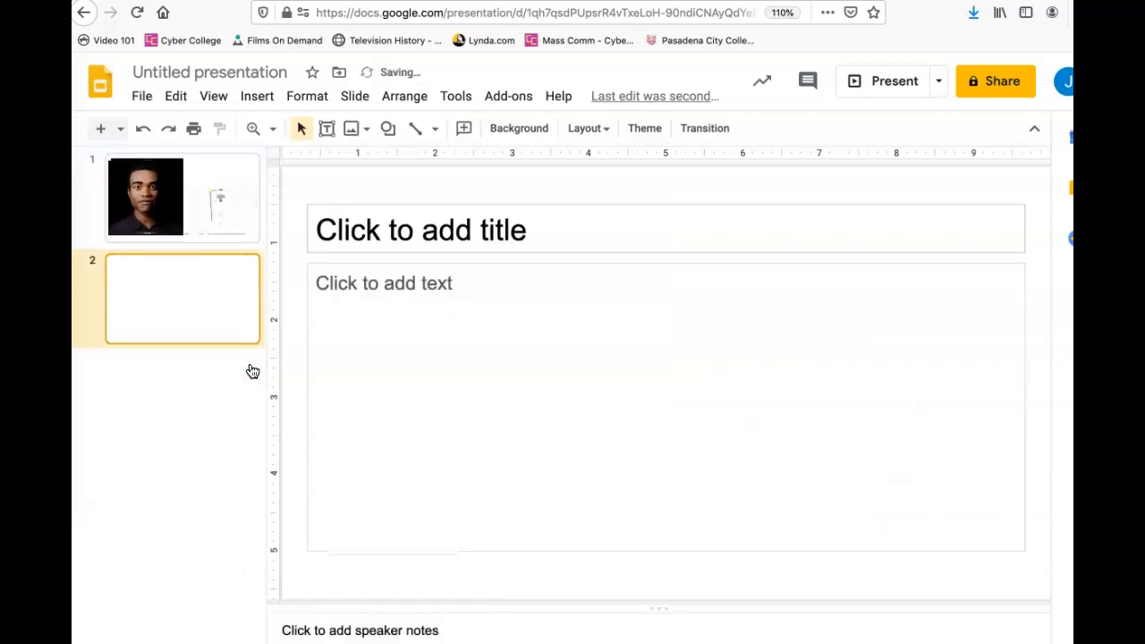
{"action": "left_click", "coordinate": [143, 96]}
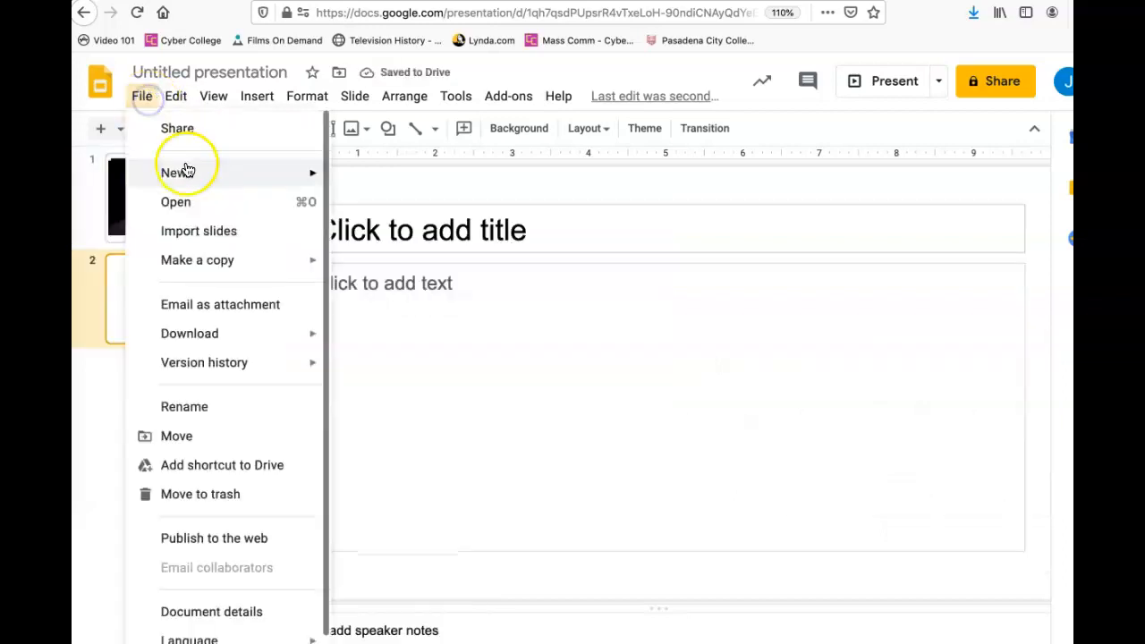
{"action": "mouse_move", "coordinate": [260, 94]}
{"action": "mouse_move", "coordinate": [424, 134]}
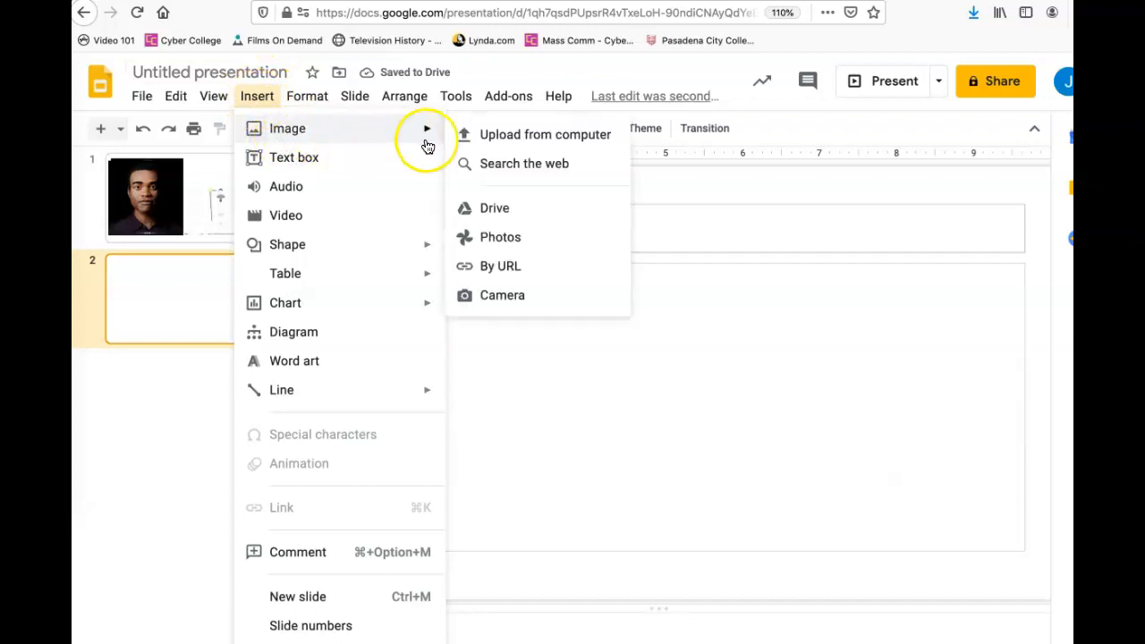
{"action": "left_click", "coordinate": [556, 137]}
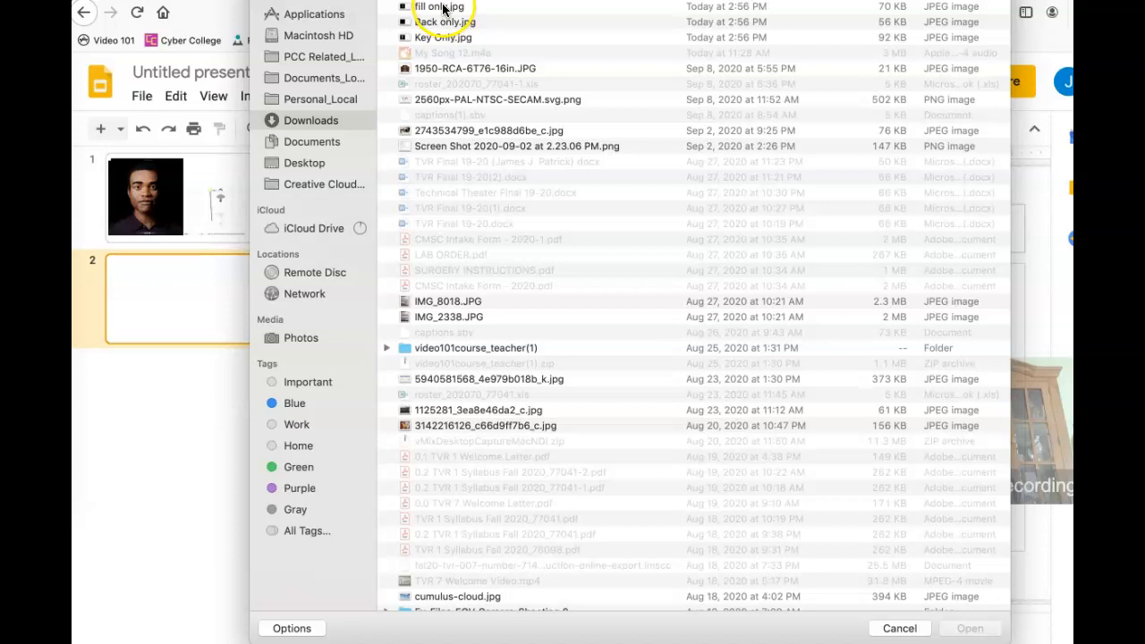
{"action": "left_click", "coordinate": [443, 23]}
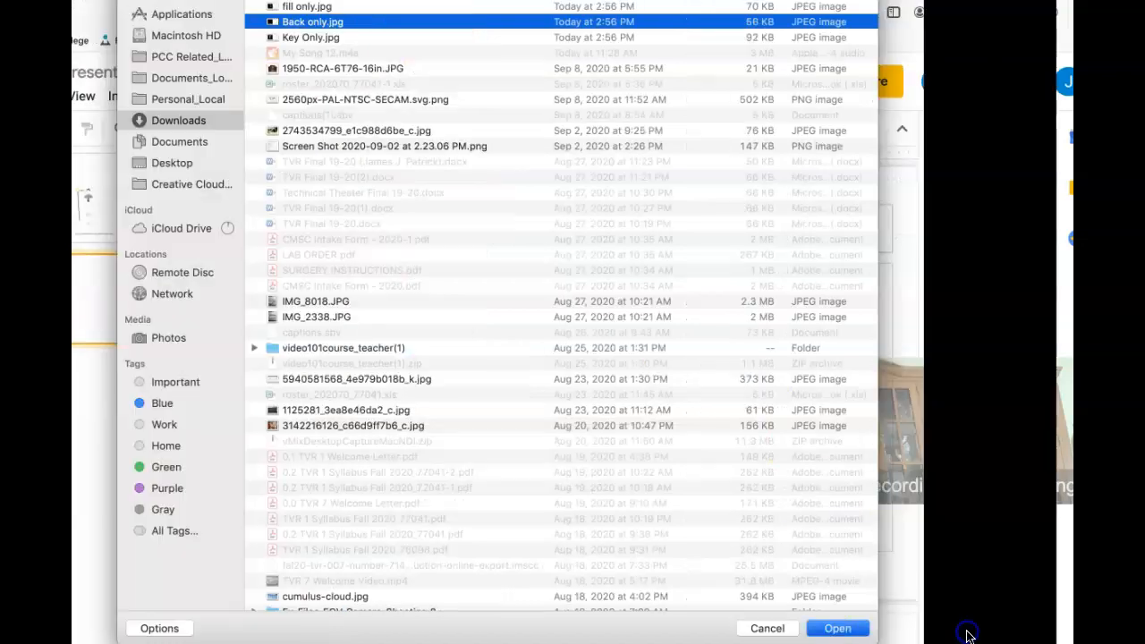
{"action": "left_click", "coordinate": [968, 629]}
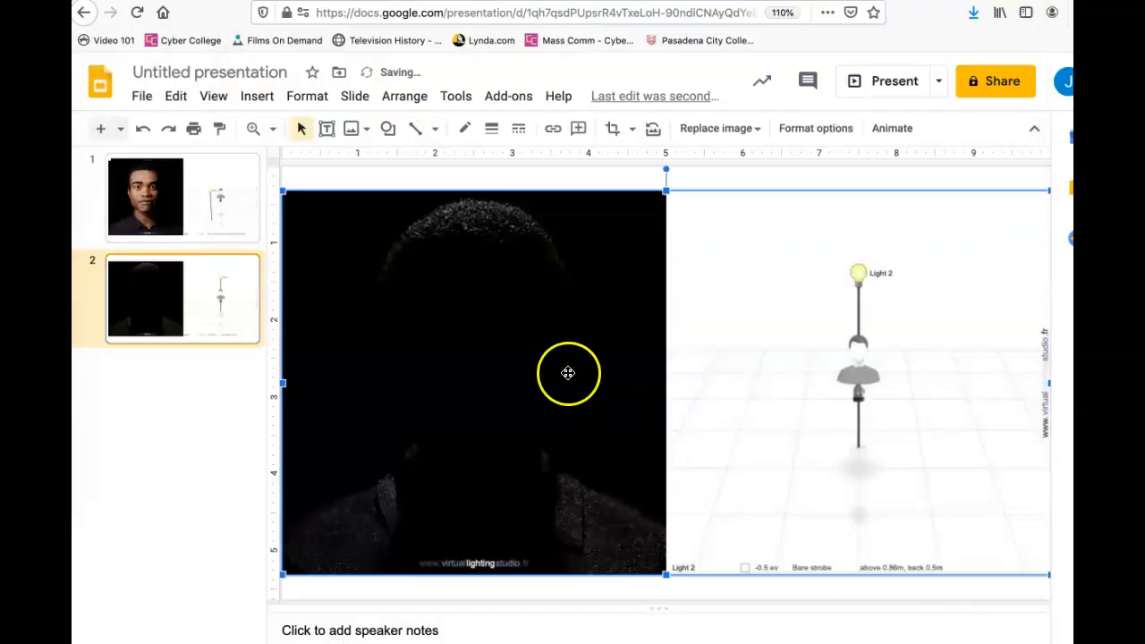
- Add a third slide after the back-light slide and insert fill only.jpg from the Downloads folder on it
{"action": "right_click", "coordinate": [222, 280]}
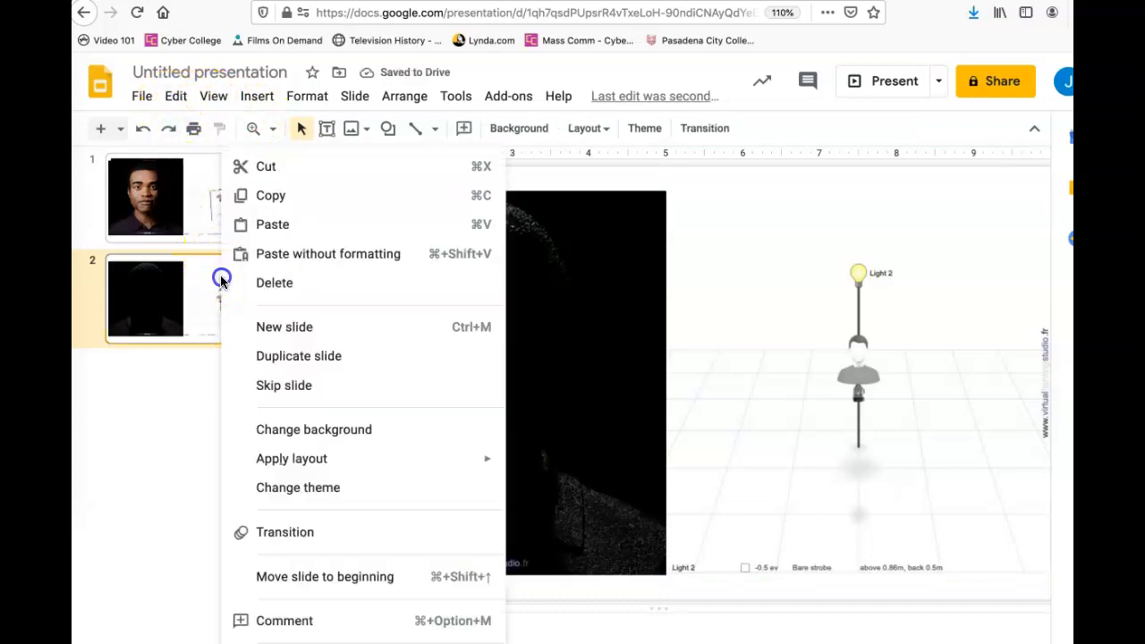
{"action": "left_click", "coordinate": [315, 335]}
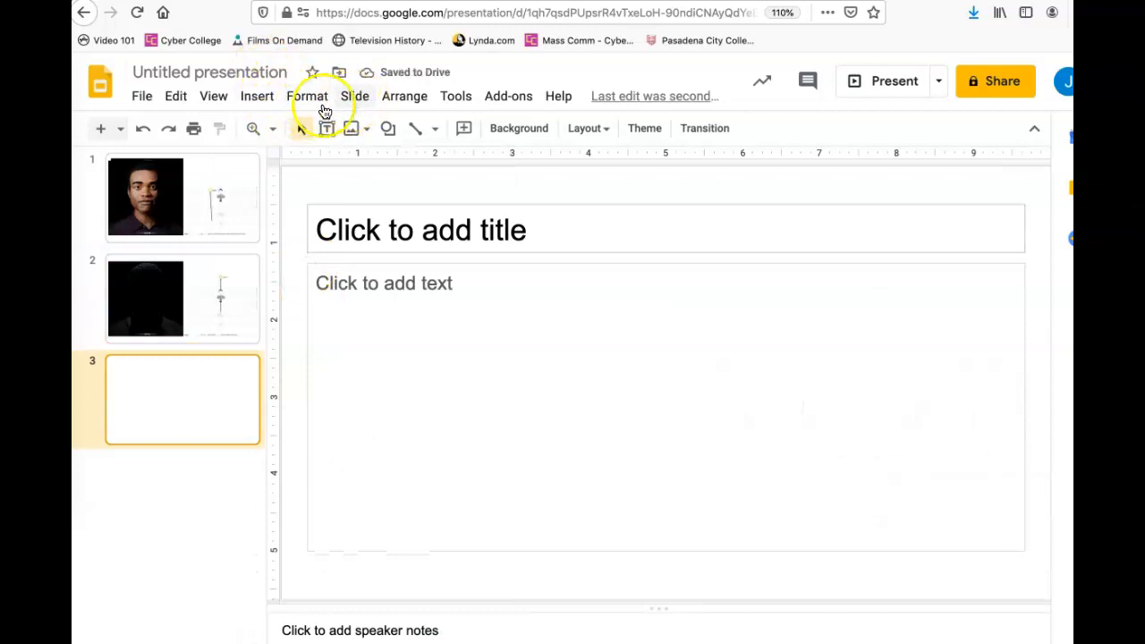
{"action": "left_click", "coordinate": [258, 100]}
{"action": "mouse_move", "coordinate": [421, 130]}
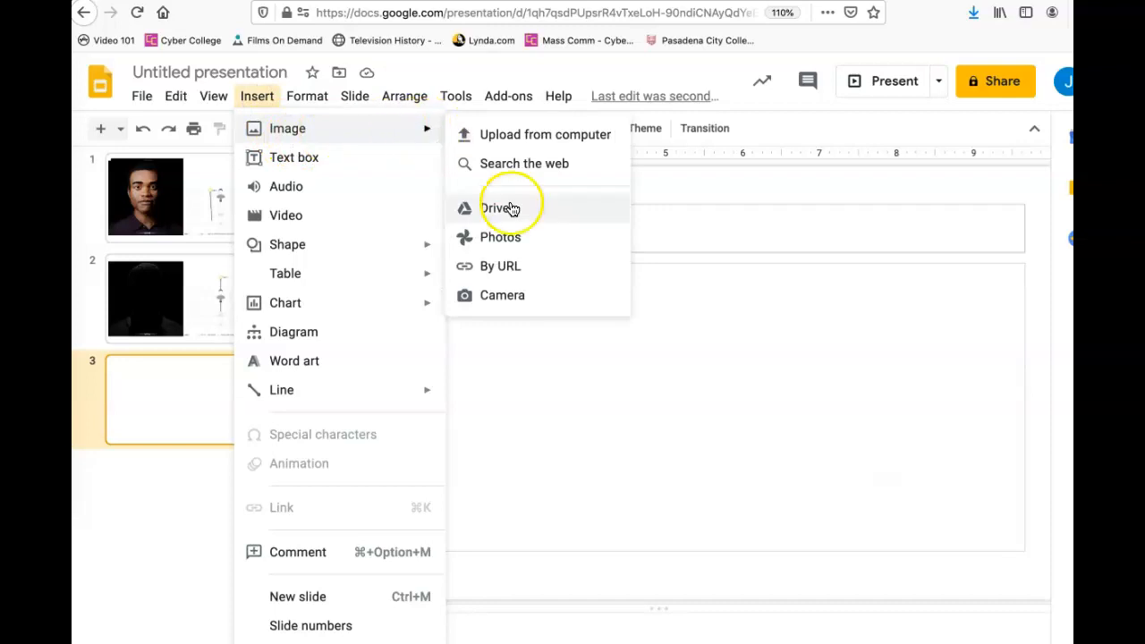
{"action": "left_click", "coordinate": [510, 139]}
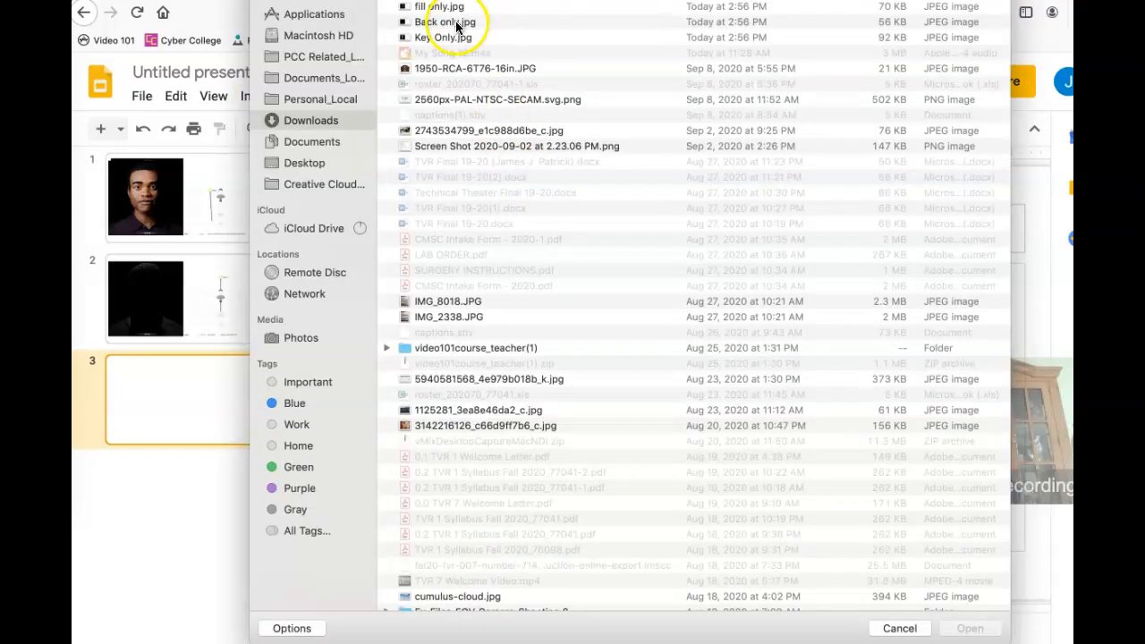
{"action": "left_click", "coordinate": [452, 8]}
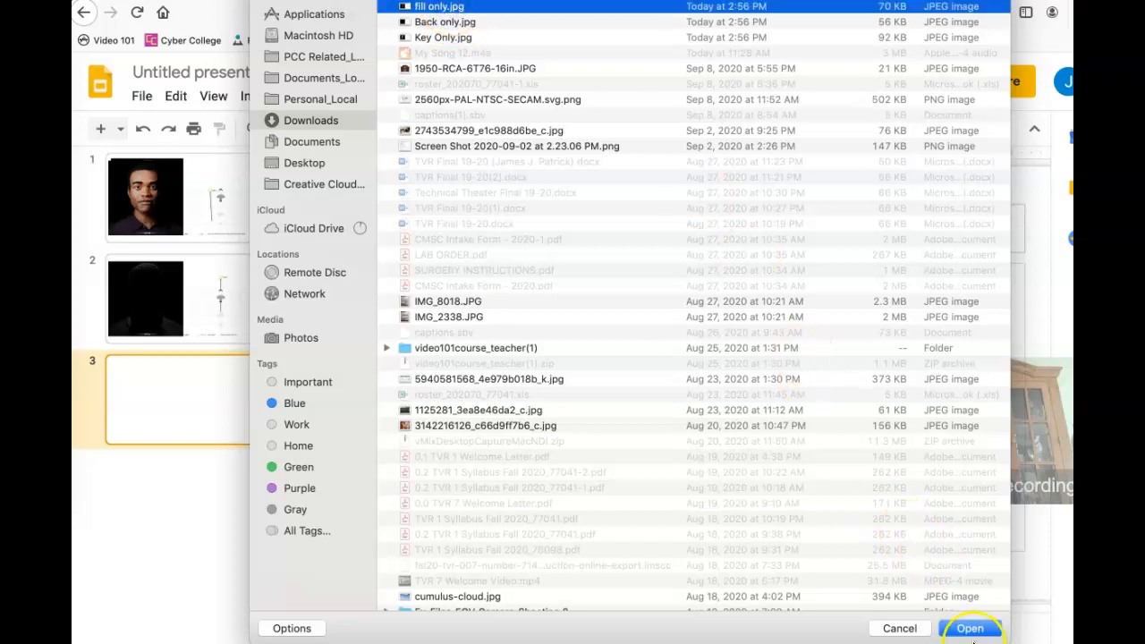
{"action": "left_click", "coordinate": [969, 629]}
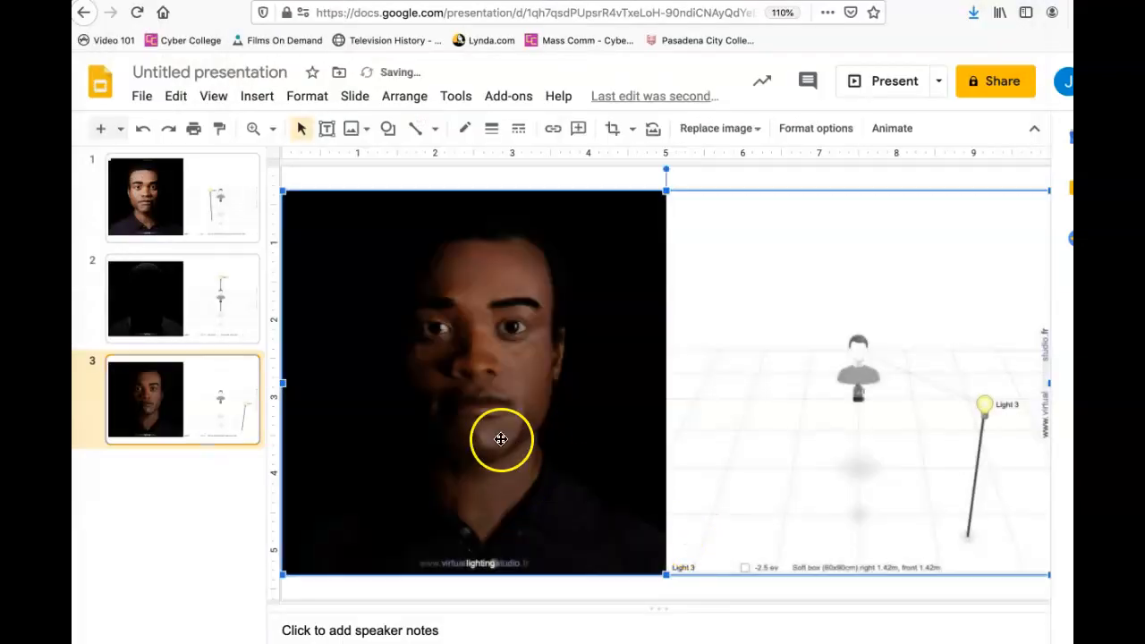
- Add a new slide after the third slide with the fill-light image
{"action": "right_click", "coordinate": [218, 390]}
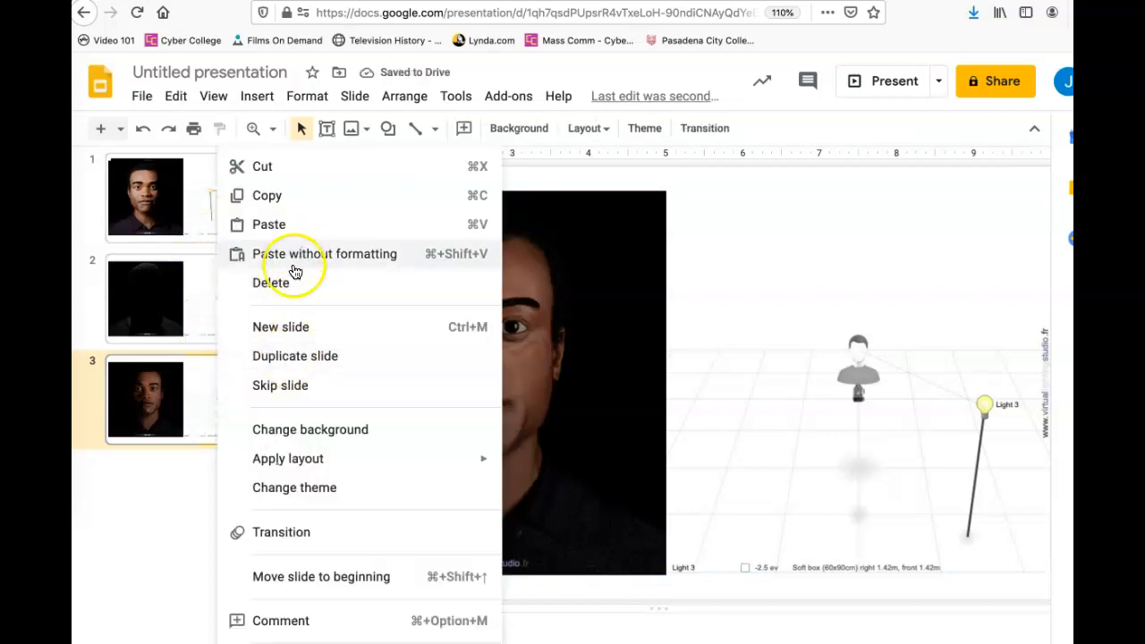